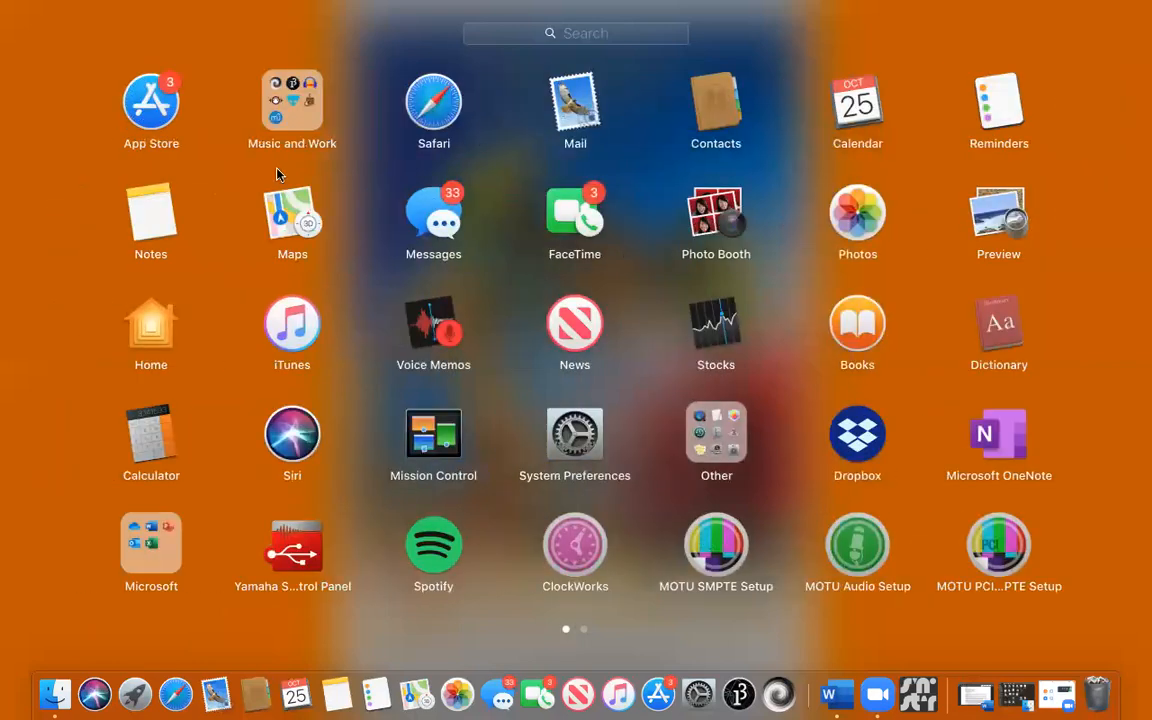
Launch GarageBand and create an empty project with a software instrument track.
click(306, 115)
click(852, 376)
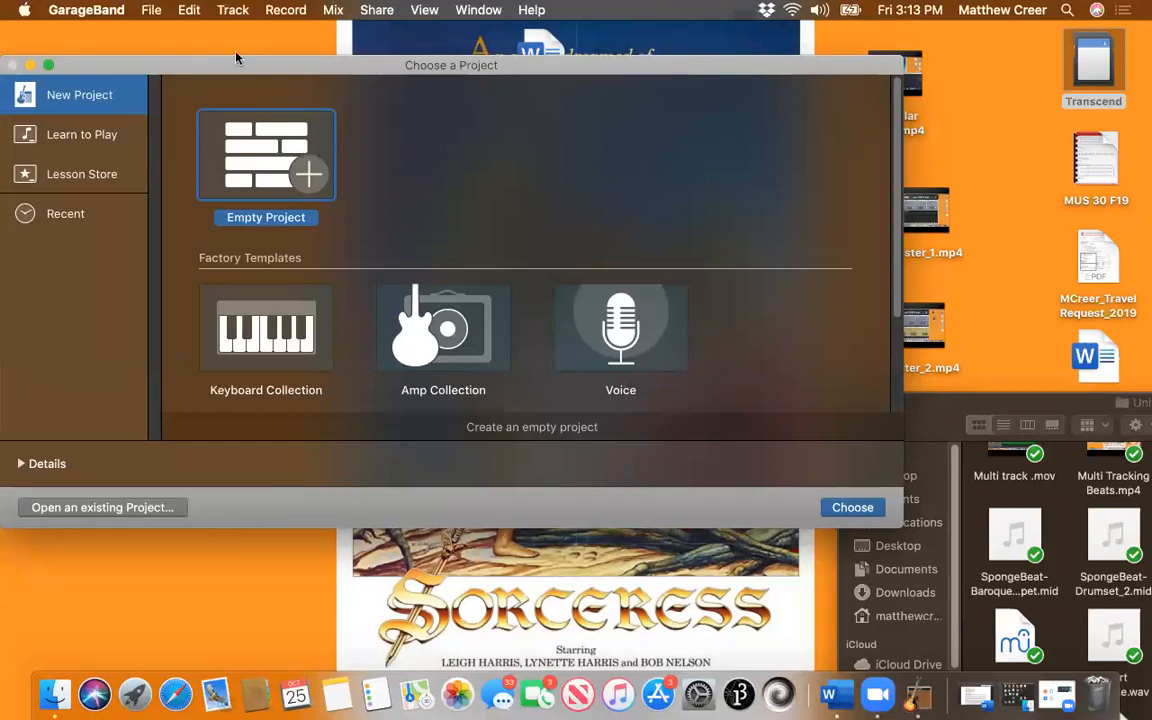
drag(227, 66, 236, 51)
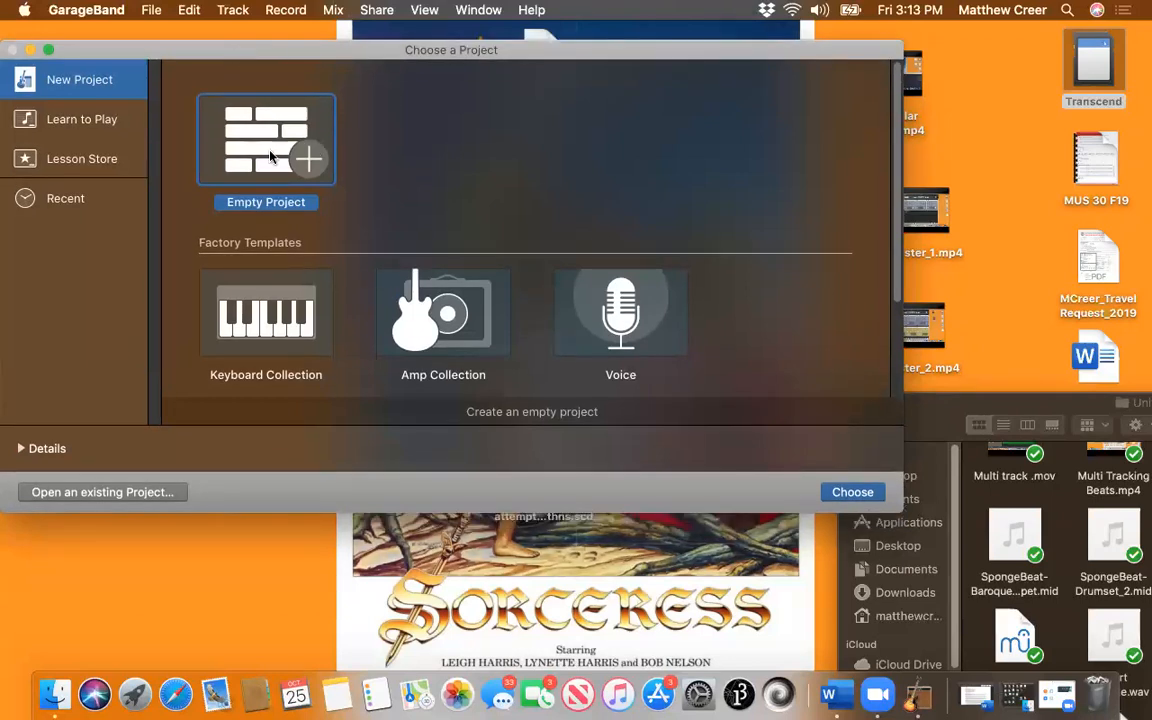
click(845, 494)
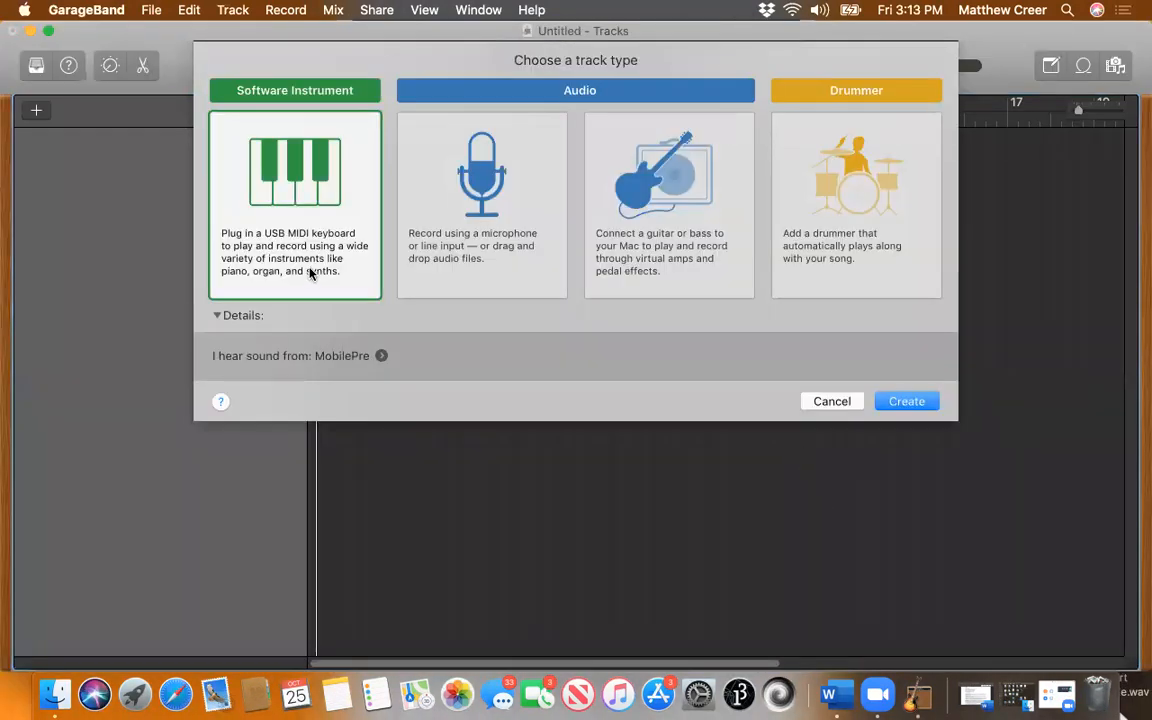
click(906, 401)
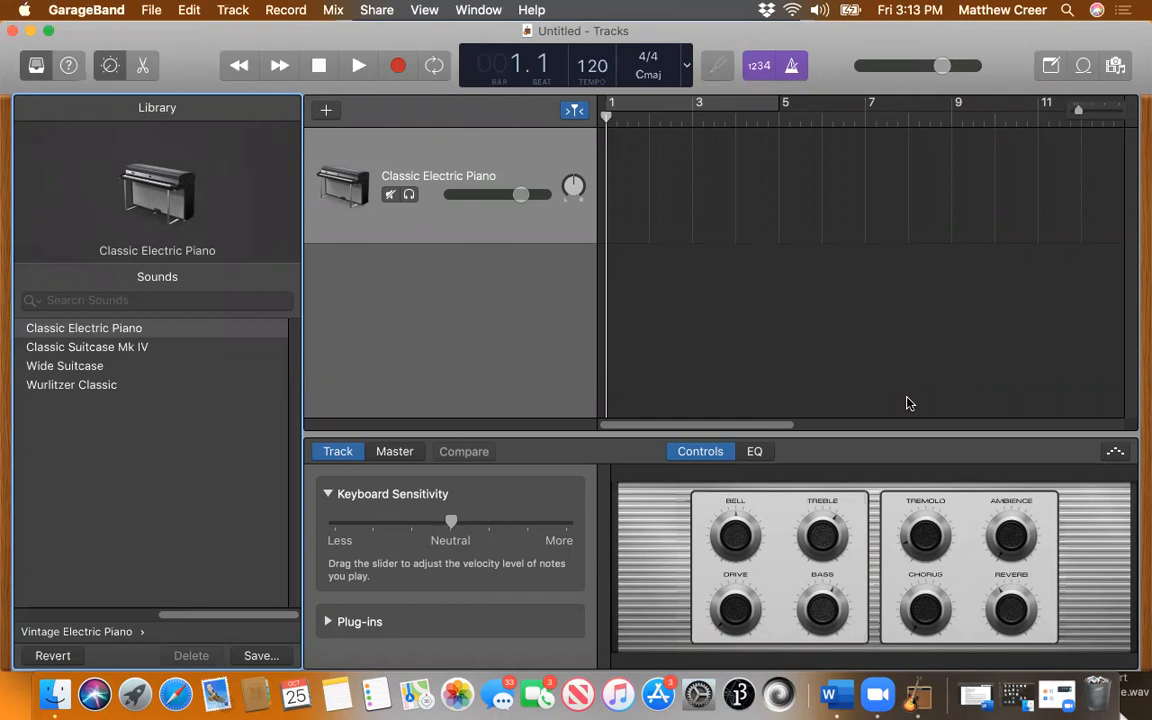
Turn off the metronome and count-in, and hide the sound Library.
click(789, 76)
click(754, 76)
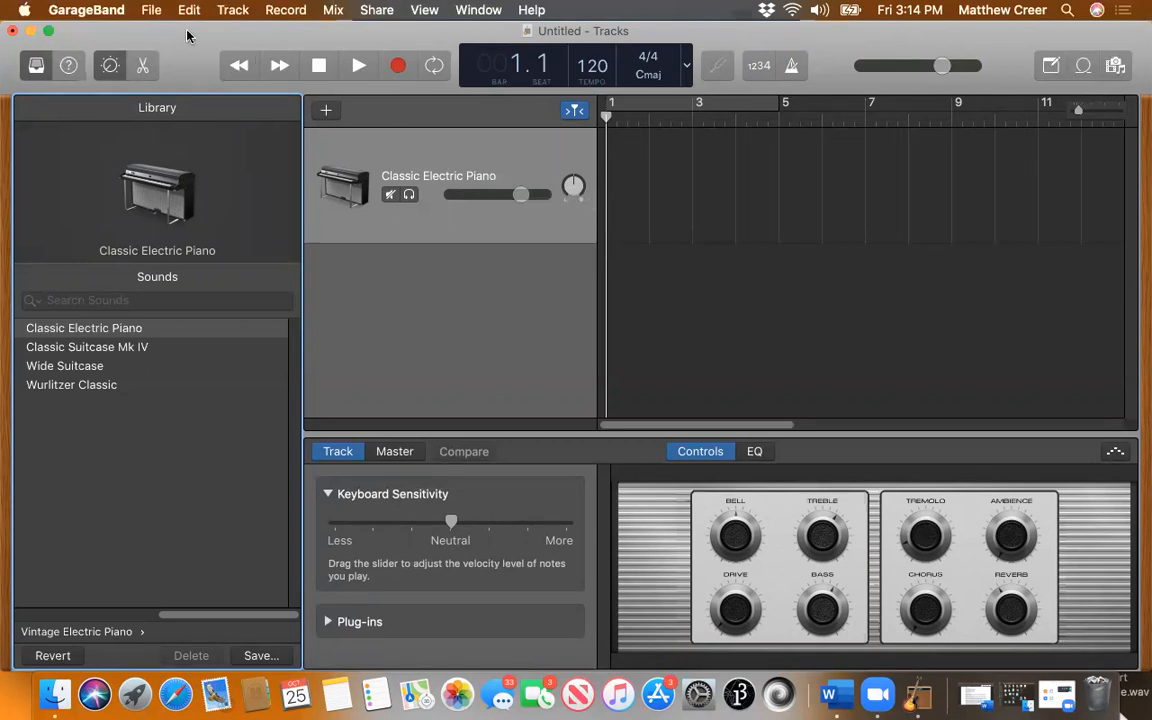
mouse_move(180, 36)
mouse_down()
mouse_move(198, 62)
mouse_move(193, 38)
mouse_up()
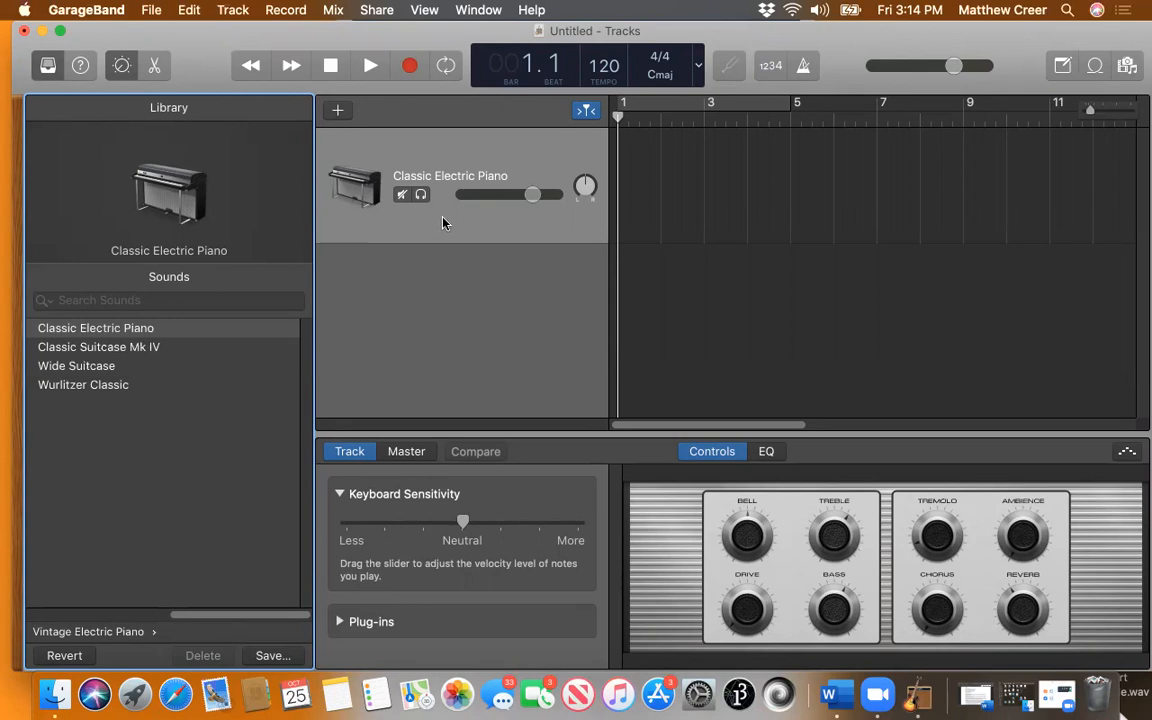
click(47, 73)
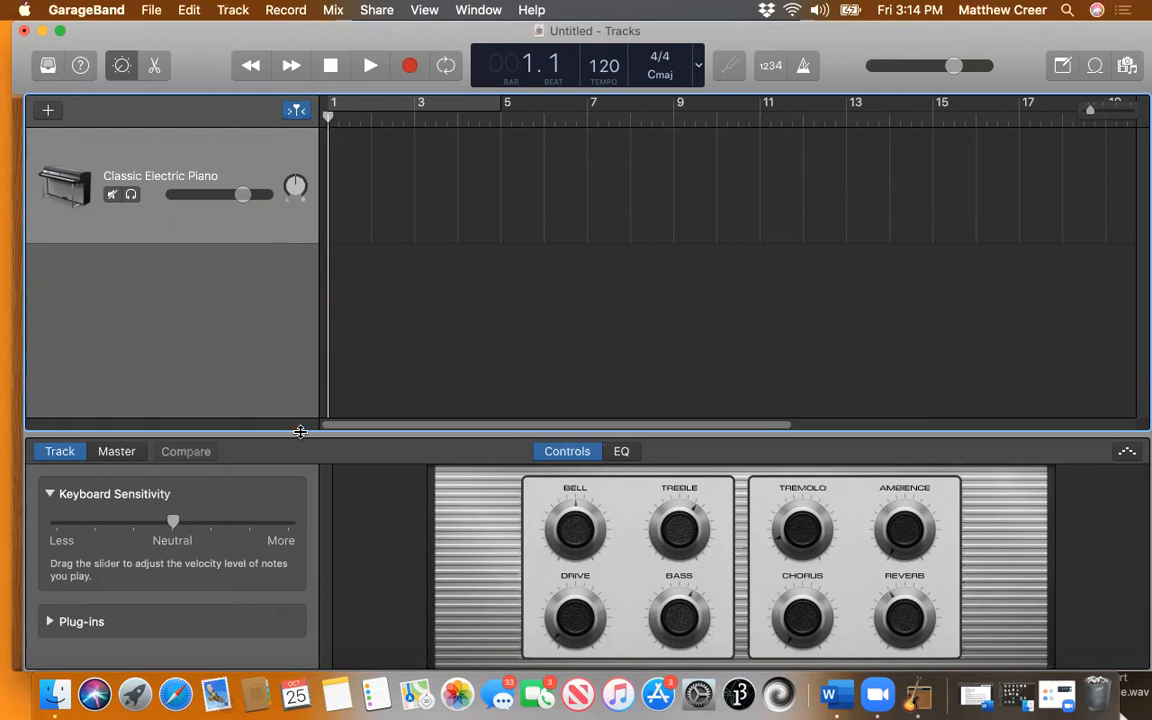
Enlarge the Smart Controls area and expand the track's Plug-ins section.
drag(300, 432, 305, 332)
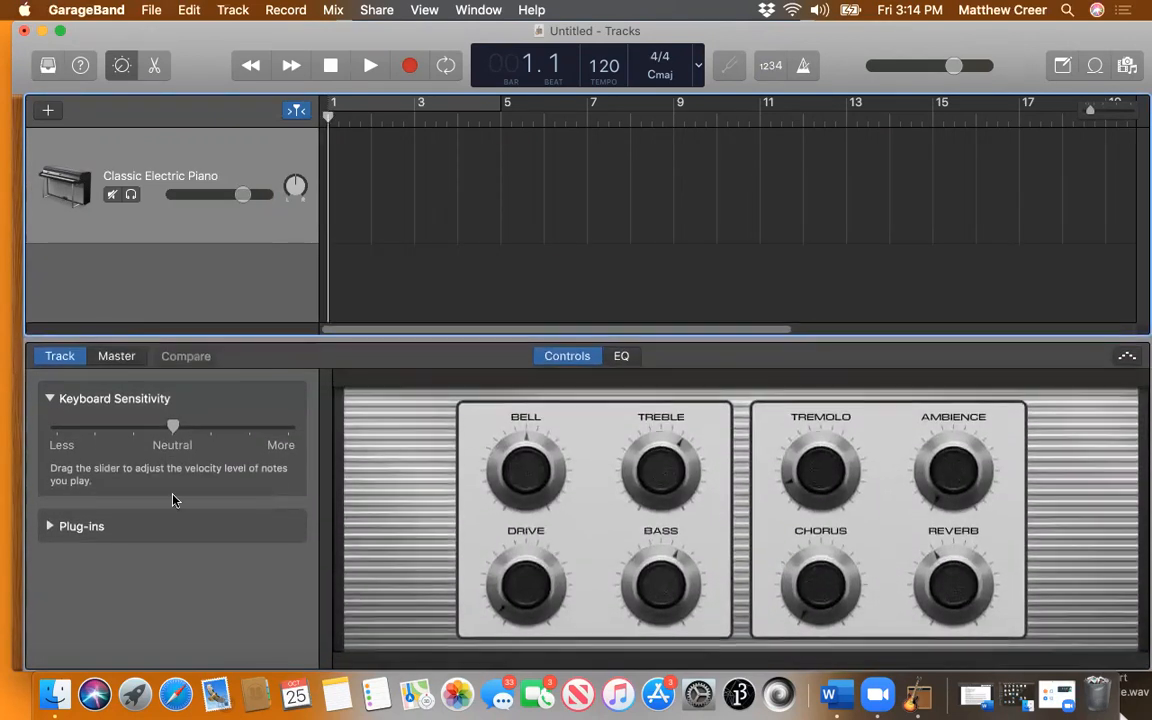
click(50, 526)
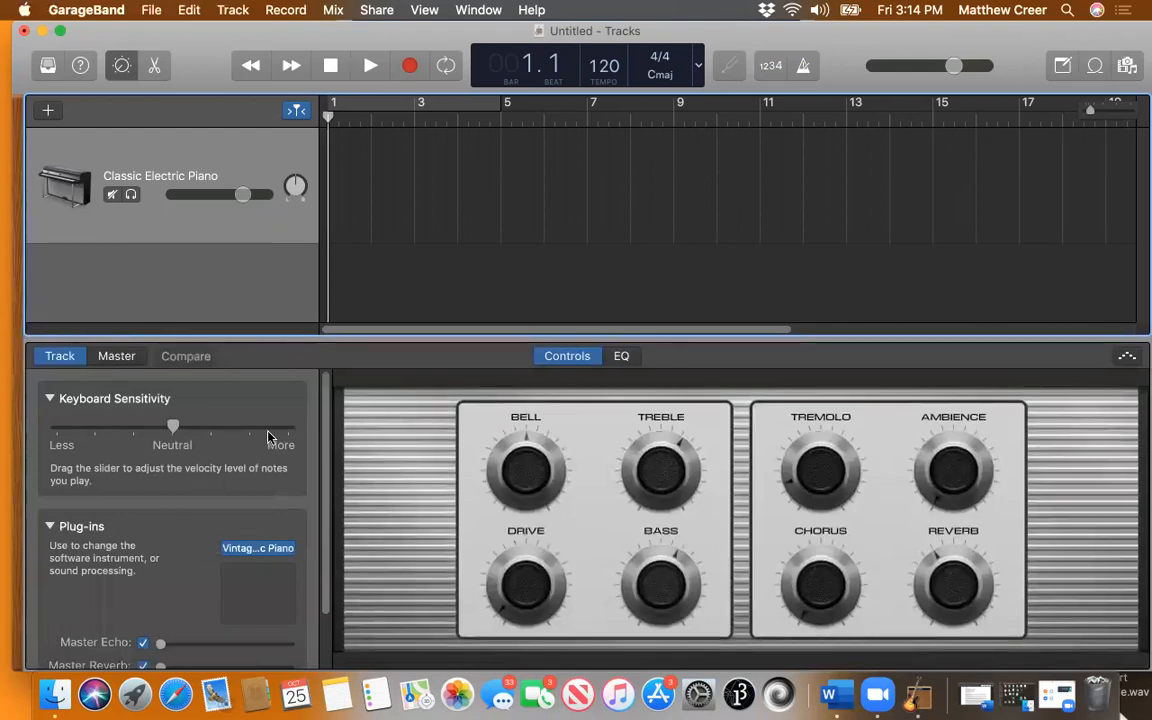
scroll(268, 436, down, 3)
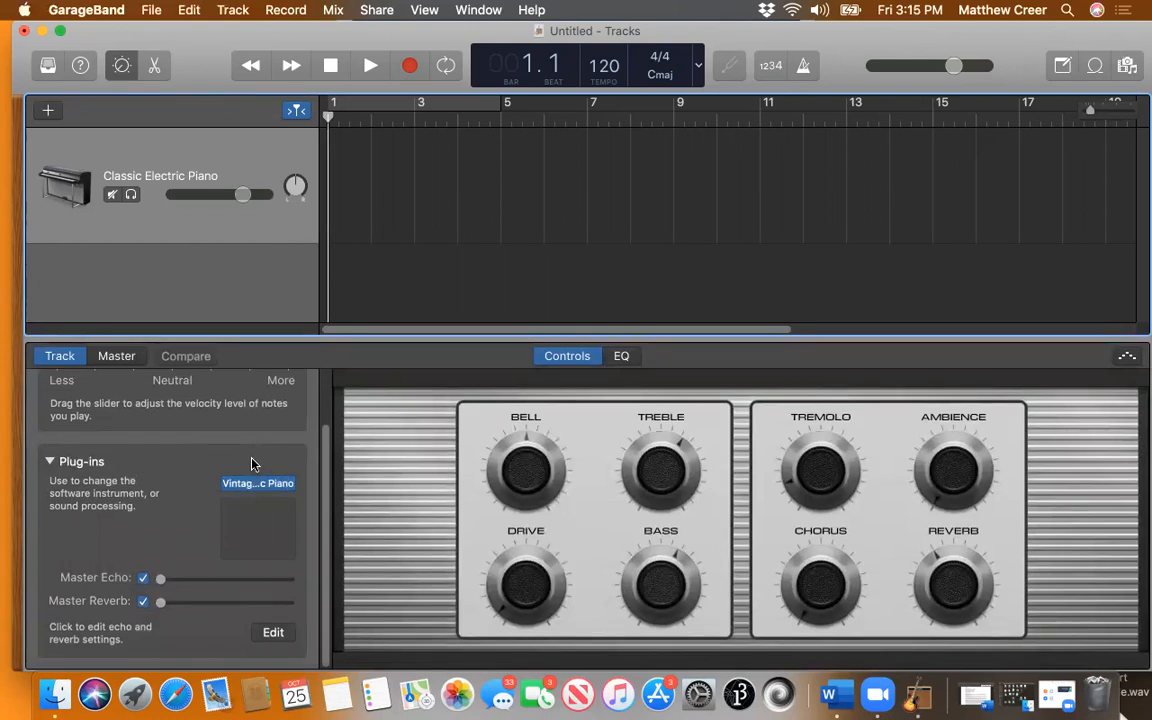
Replace the track's instrument plug-in with the mono version of synister from qu.tu-berlin.de, accepting lowered security settings.
click(290, 483)
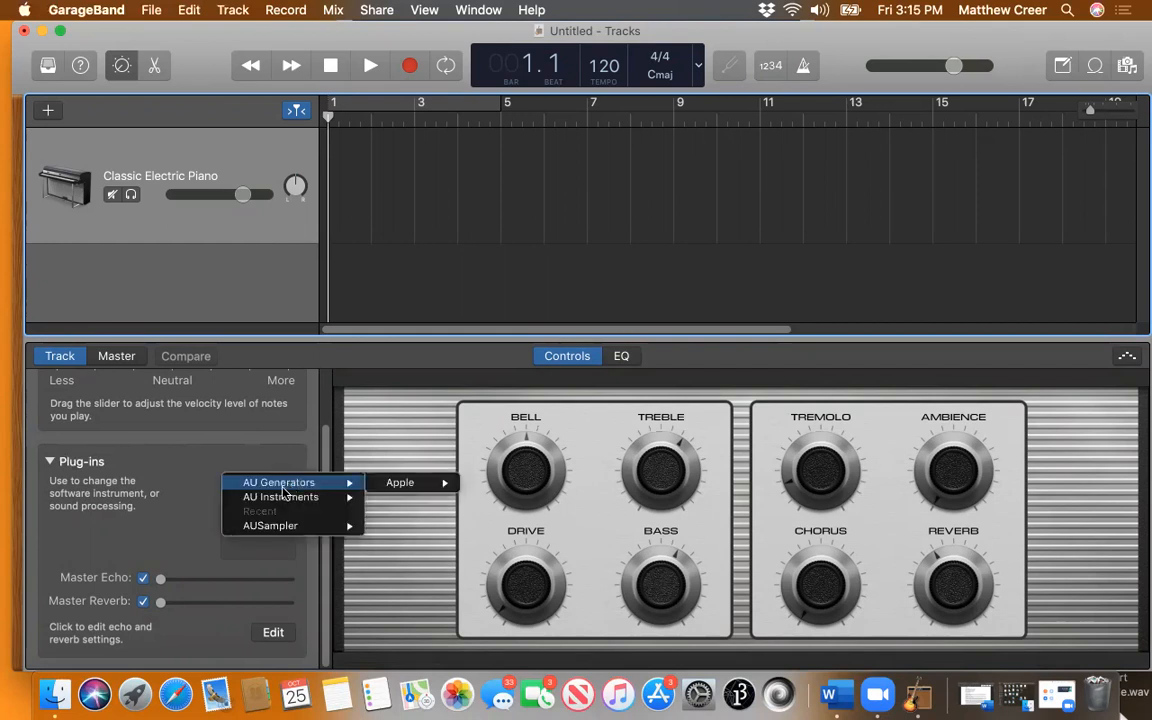
mouse_move(284, 499)
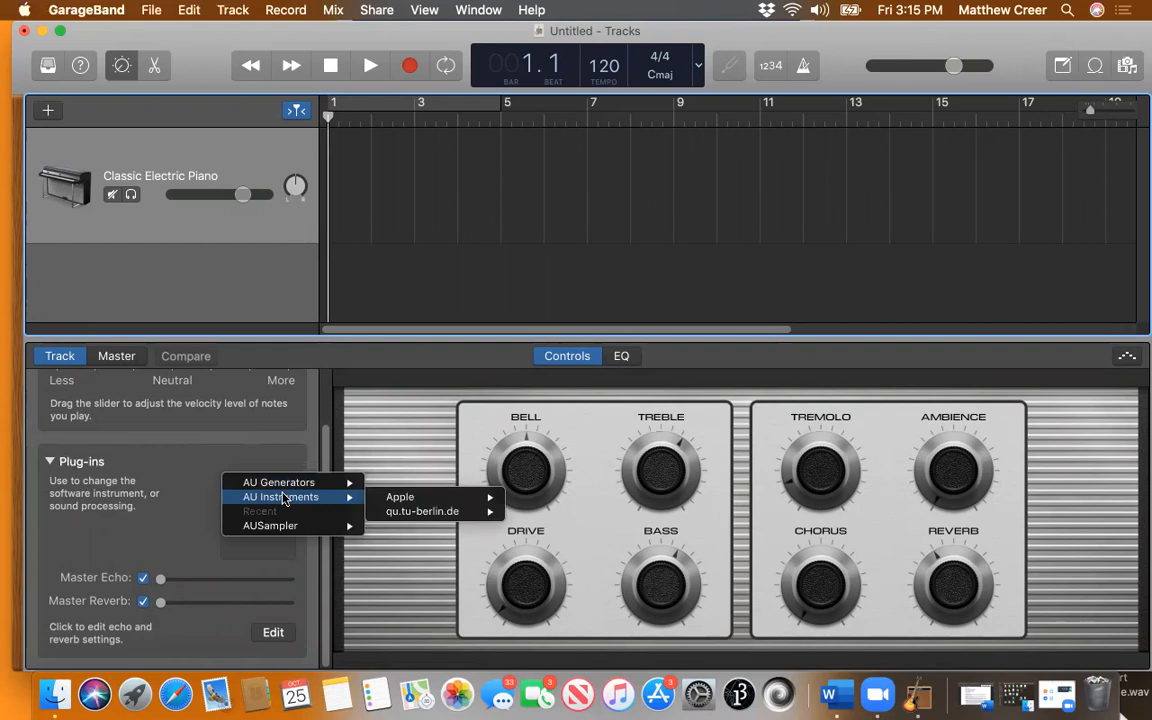
click(220, 474)
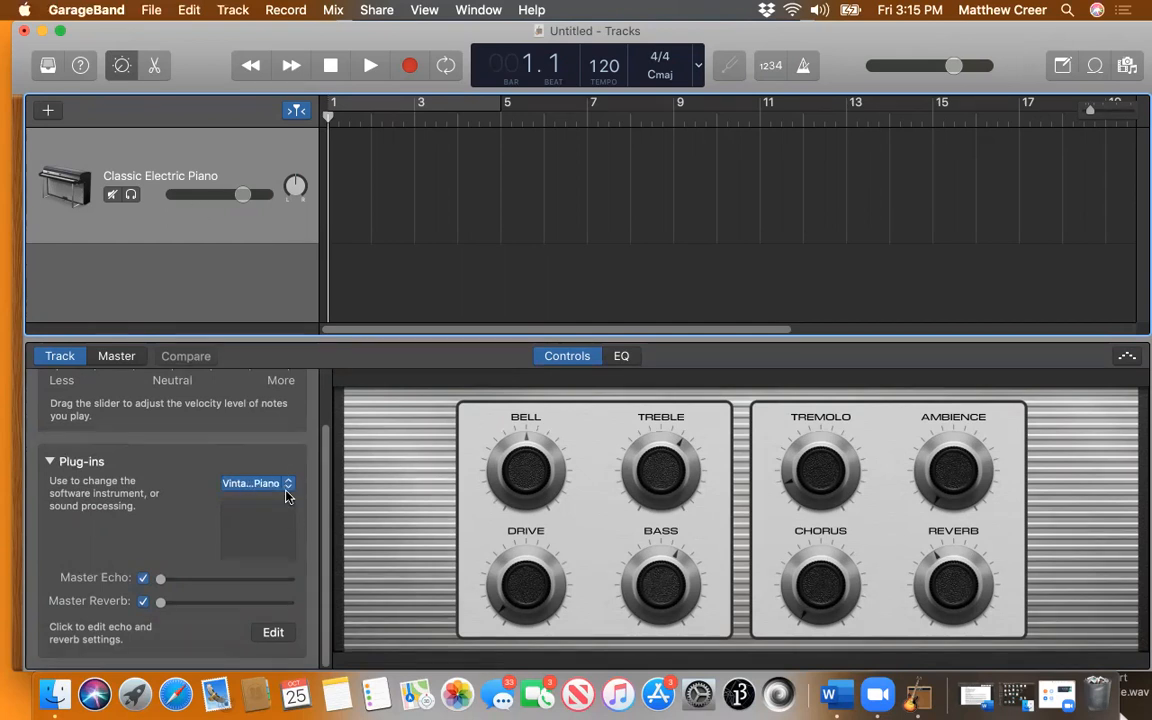
click(287, 492)
mouse_move(287, 498)
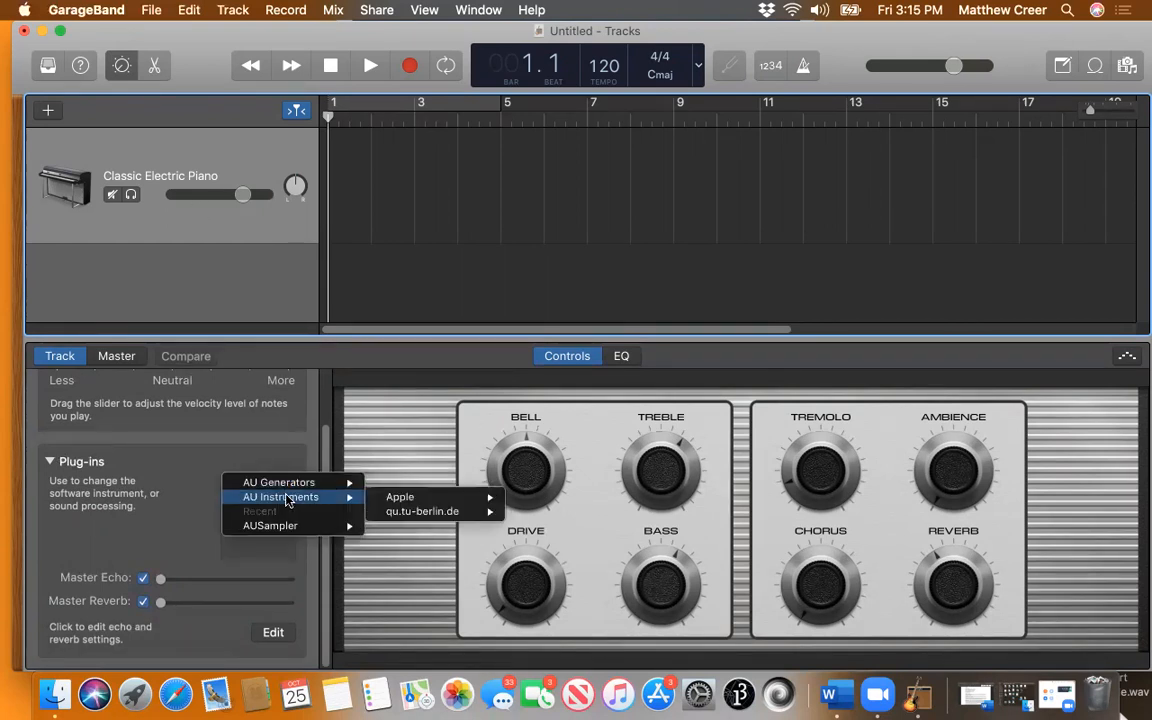
mouse_move(406, 496)
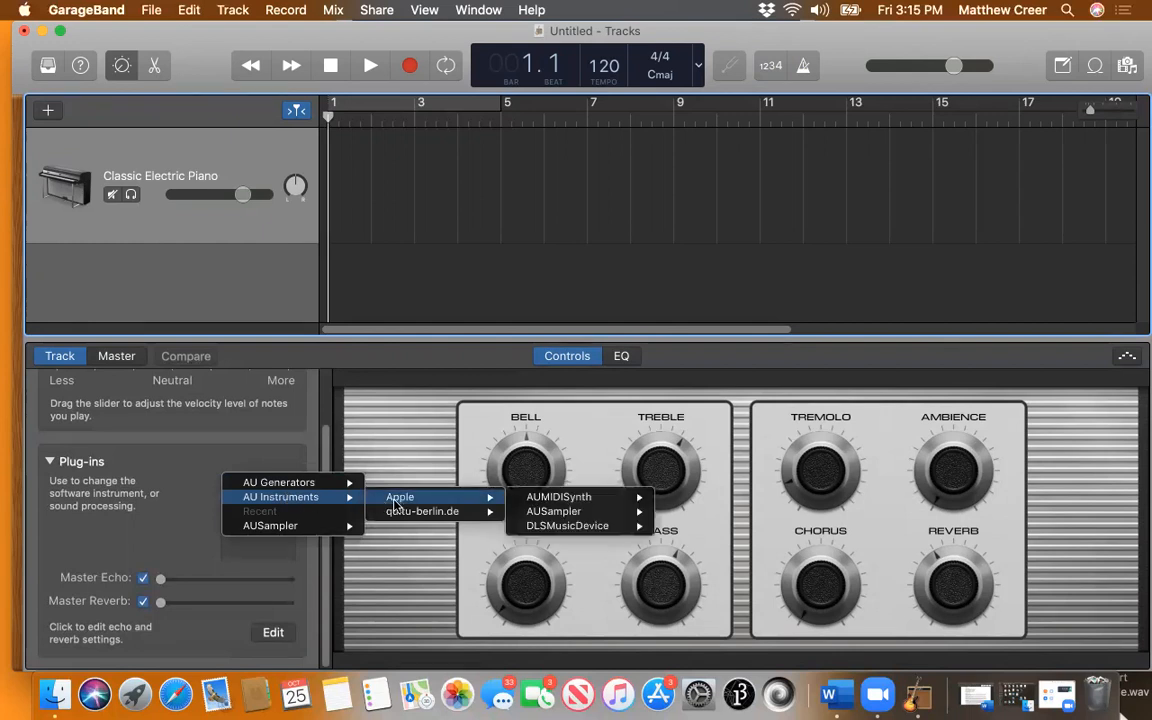
mouse_move(553, 495)
mouse_move(437, 514)
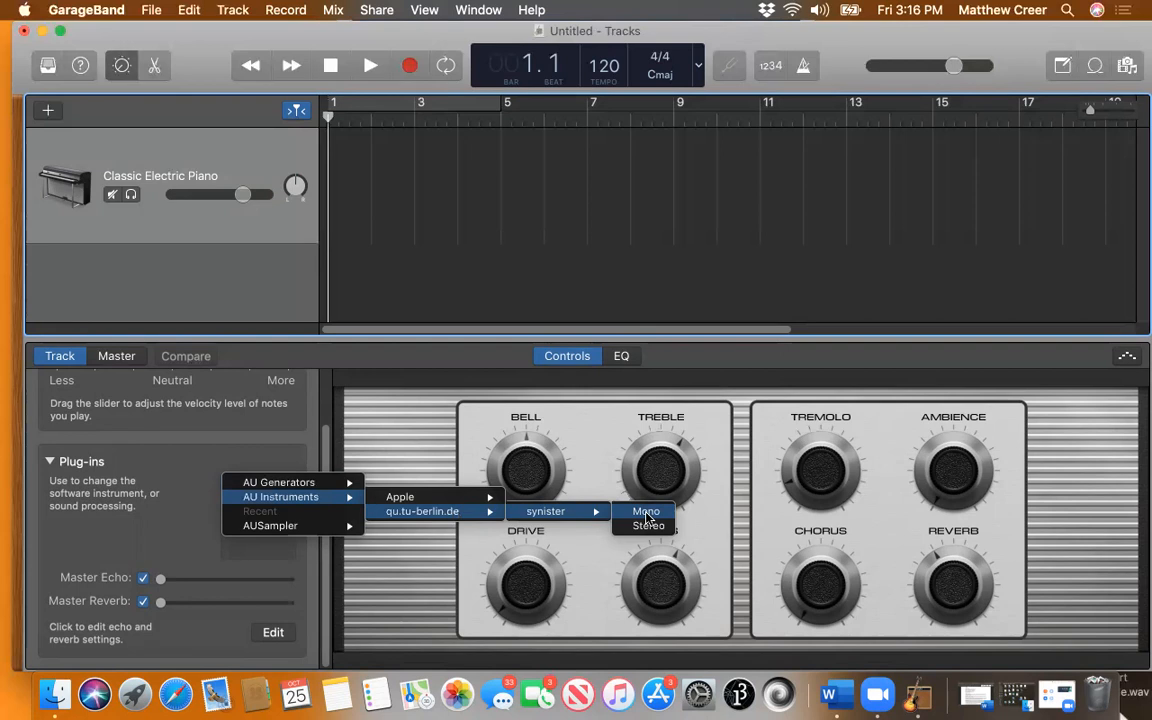
click(646, 512)
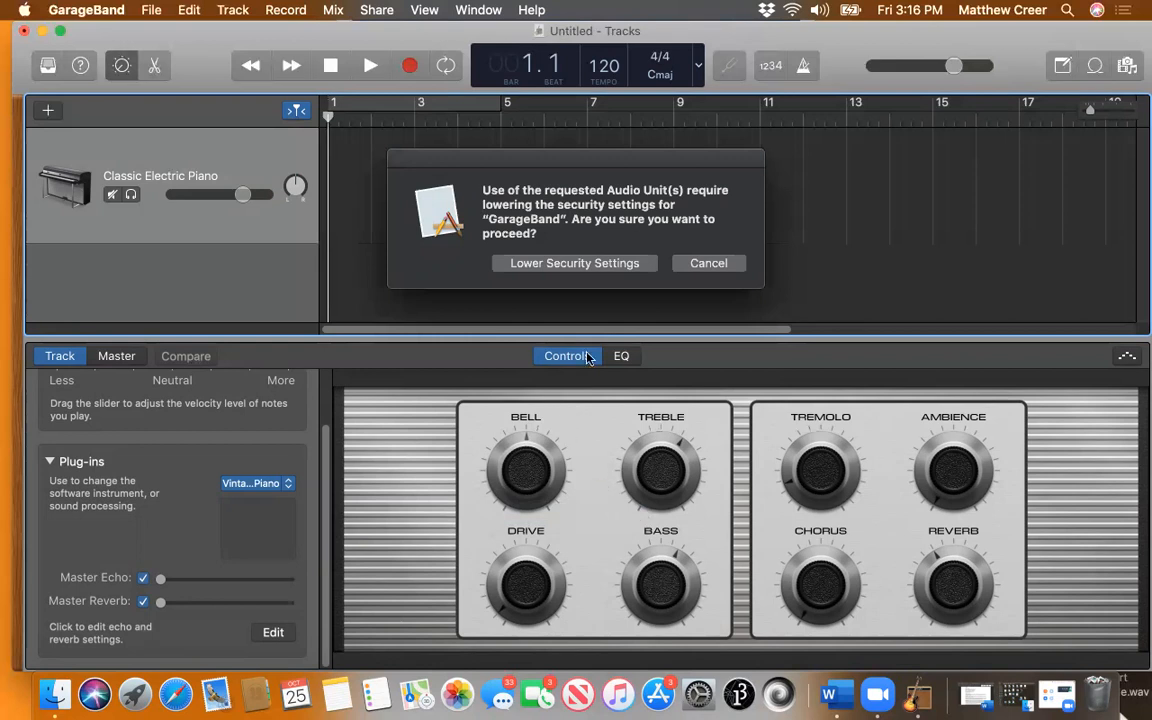
click(602, 264)
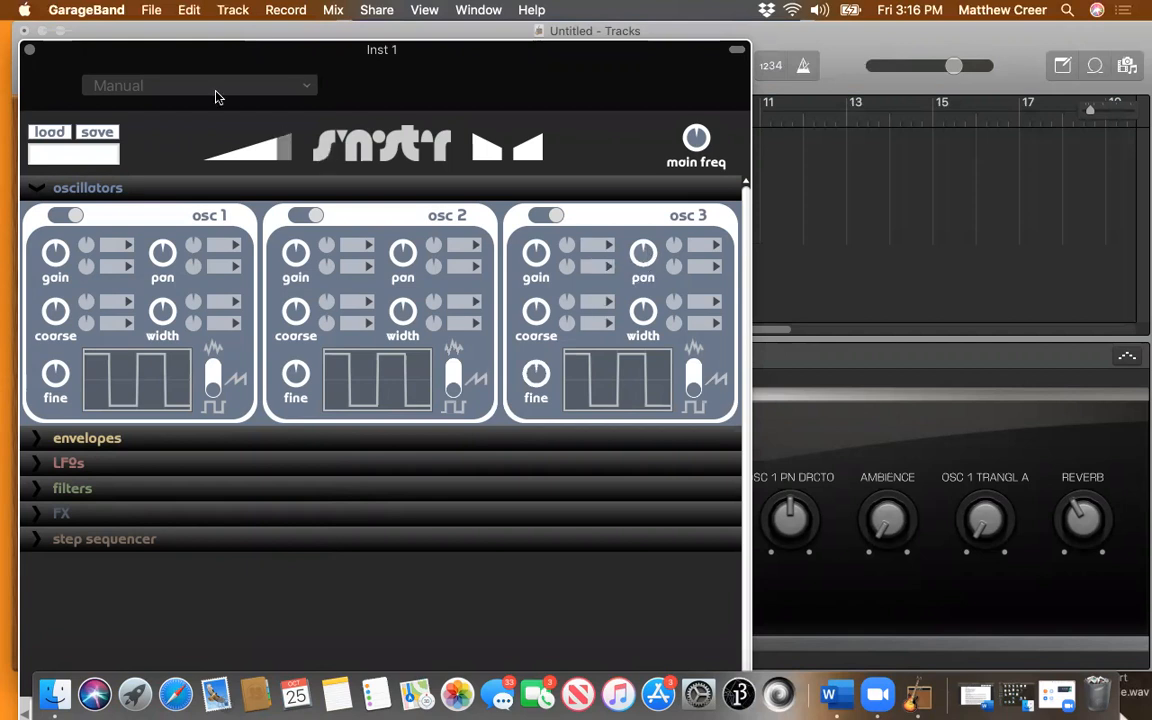
Close the synister plug-in window and reopen it from the track's plug-in slot.
drag(193, 57, 245, 124)
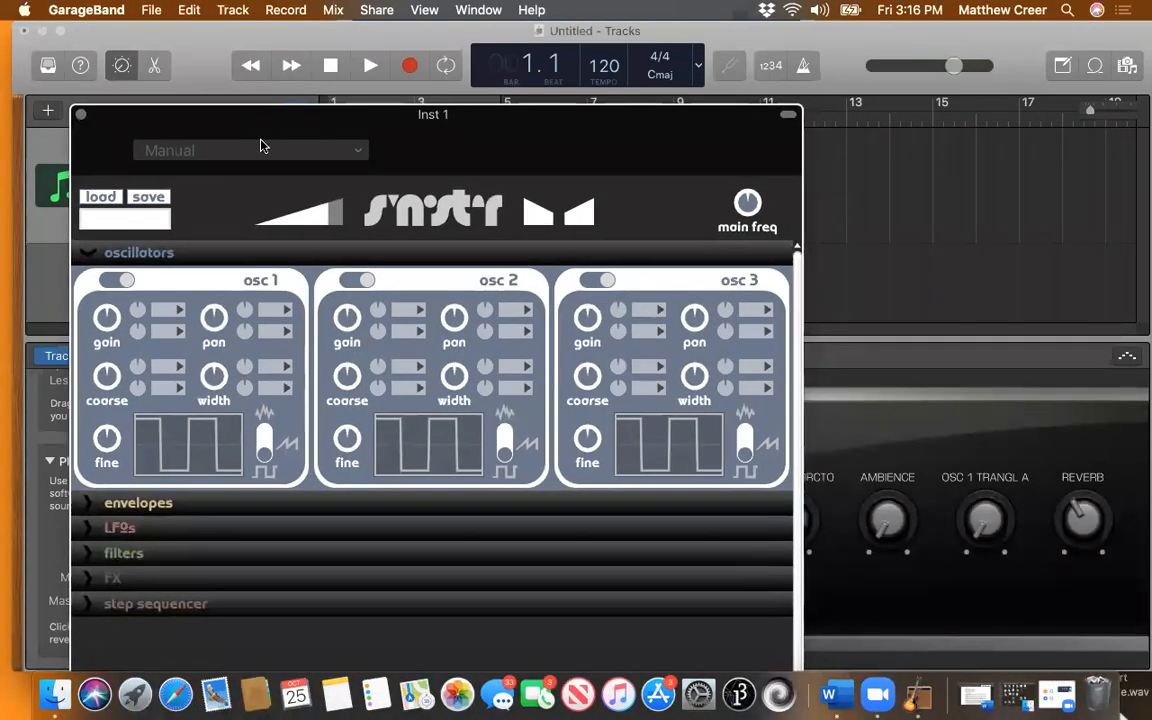
click(82, 116)
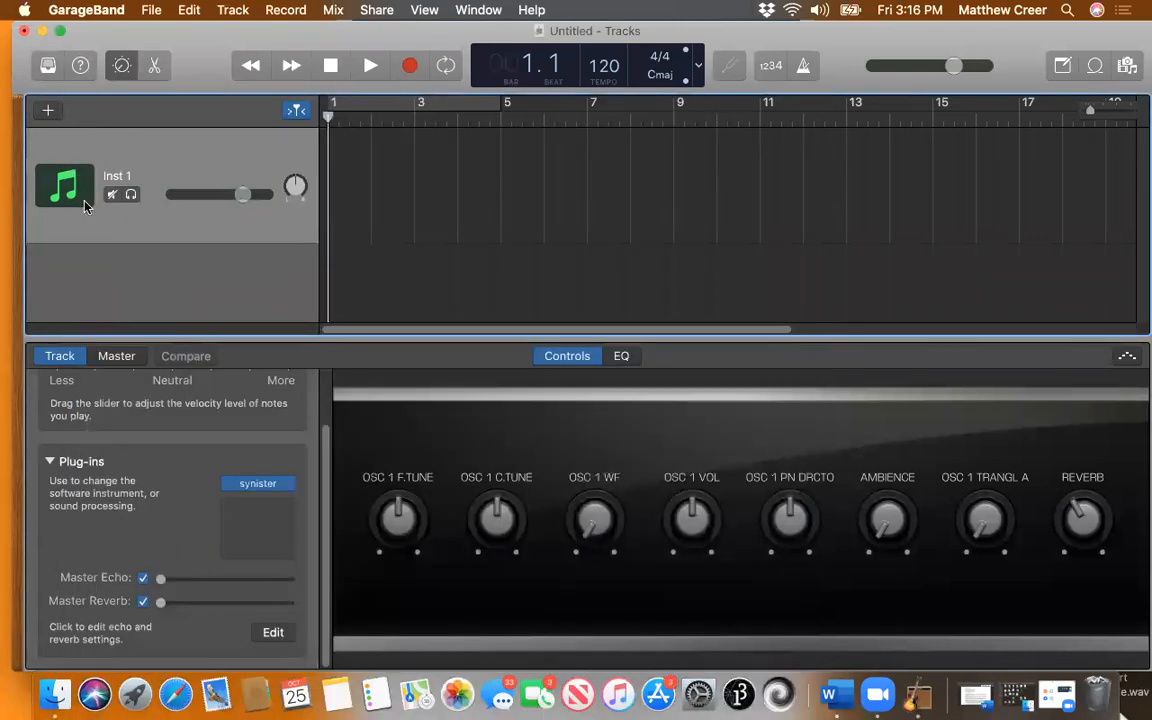
click(272, 485)
click(270, 487)
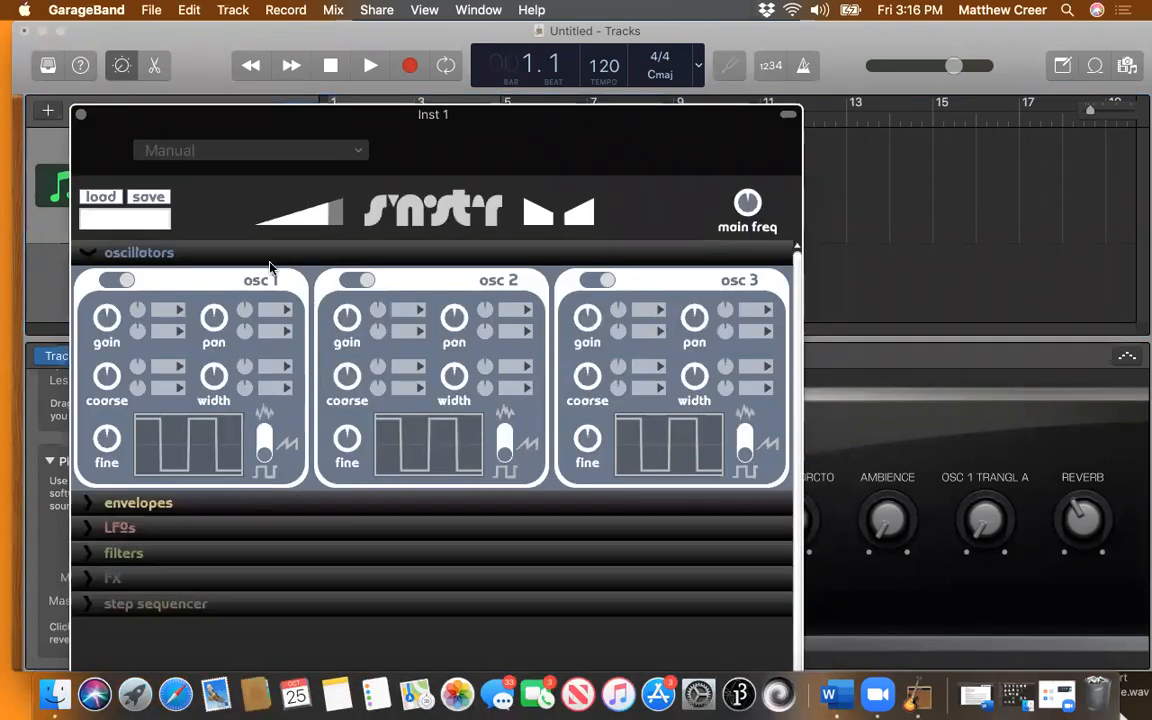
Switch off oscillators 2 and 3 in synister, leaving only oscillator 1 on.
drag(268, 114, 237, 57)
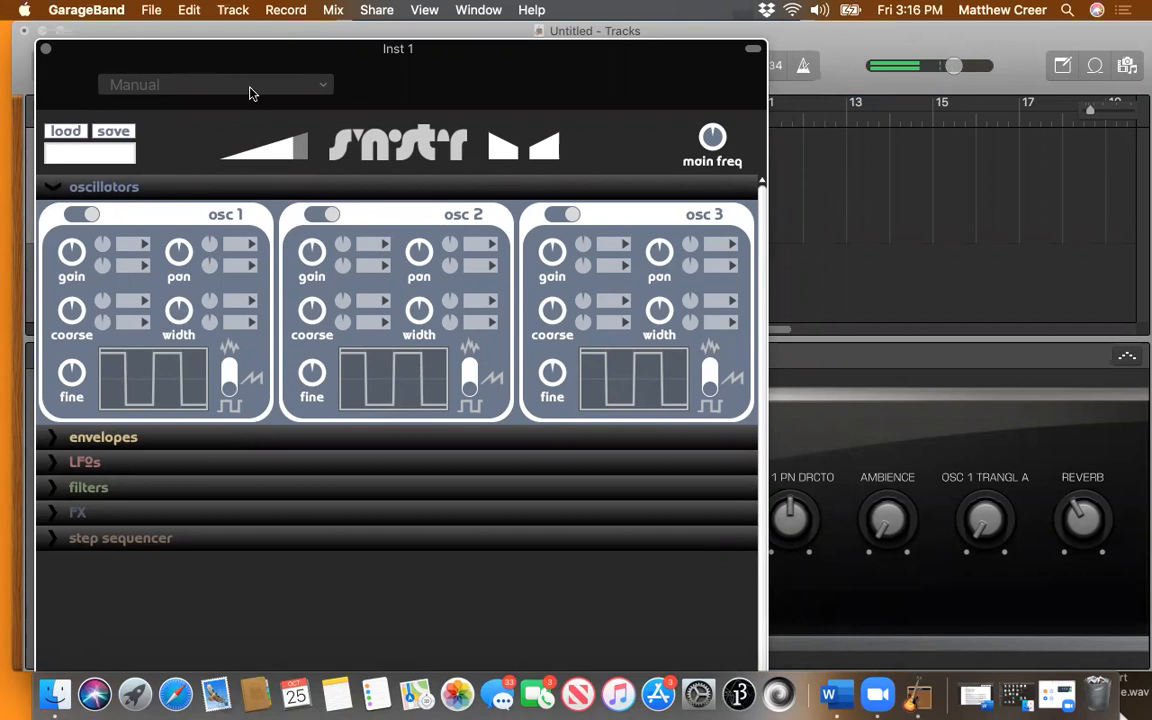
click(323, 214)
click(552, 216)
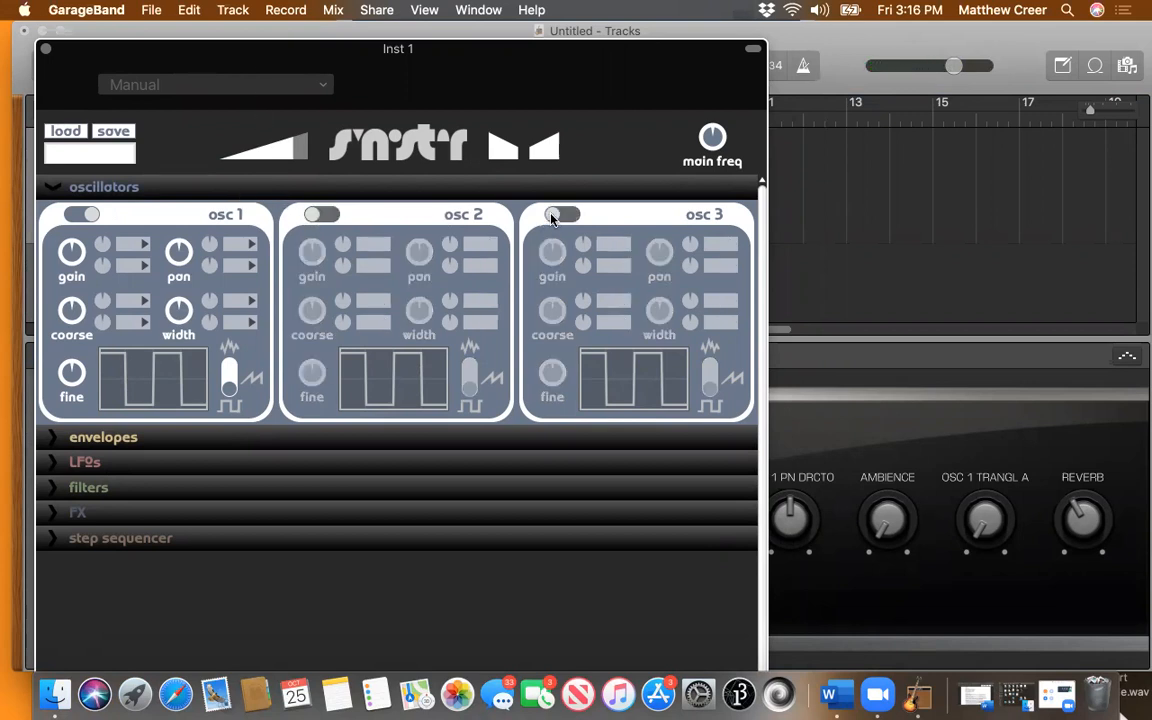
Move the synister window clear of the track header and lower the Inst 1 track's volume moderately.
drag(150, 59, 412, 281)
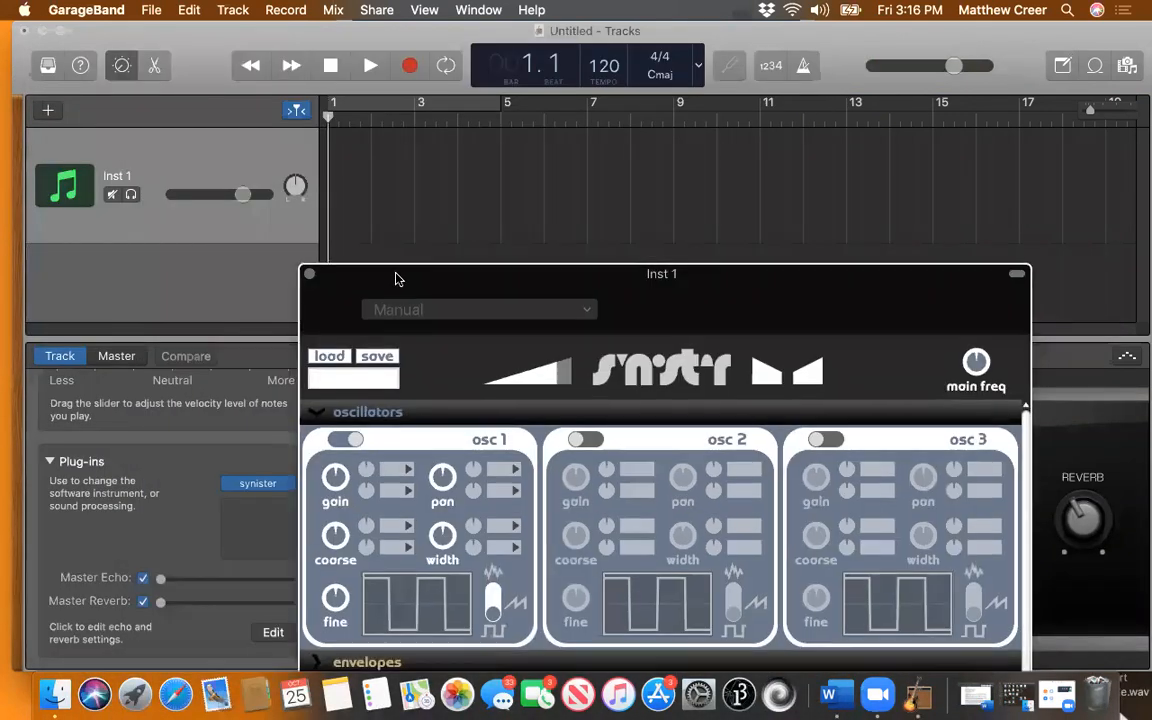
drag(240, 197, 206, 198)
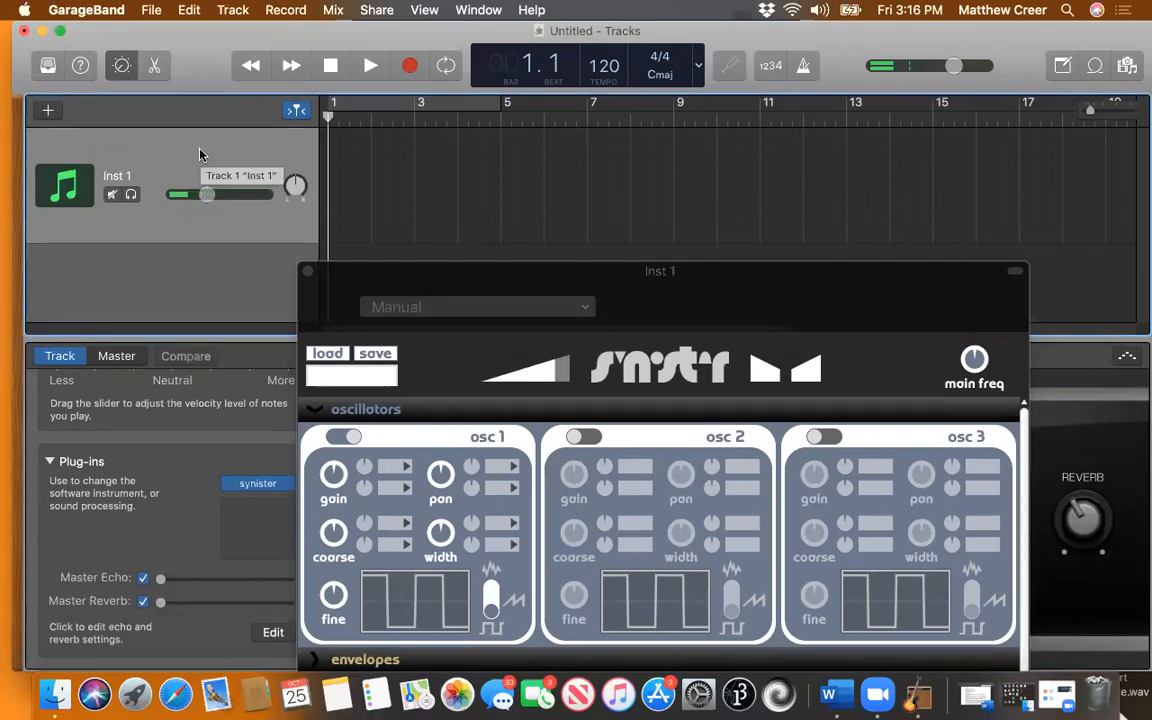
drag(205, 197, 230, 198)
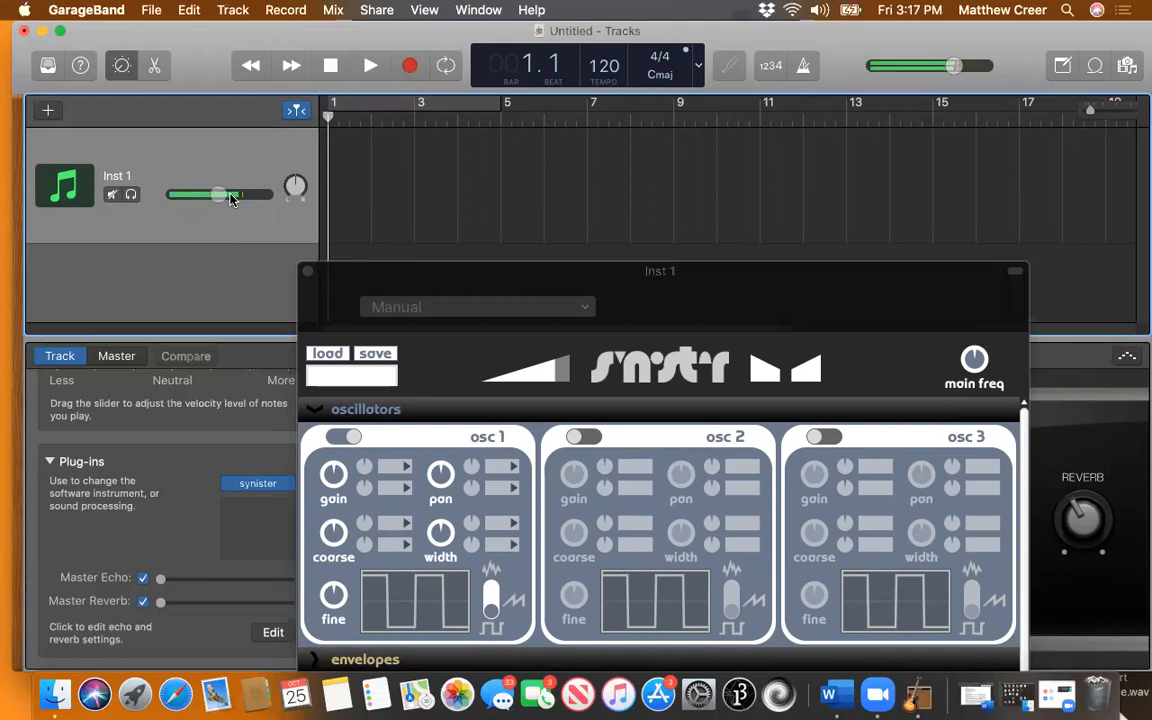
Reduce oscillator 1's pulse width to about 0.41 in synister, and close the plug-in window.
drag(336, 268, 270, 86)
mouse_move(376, 352)
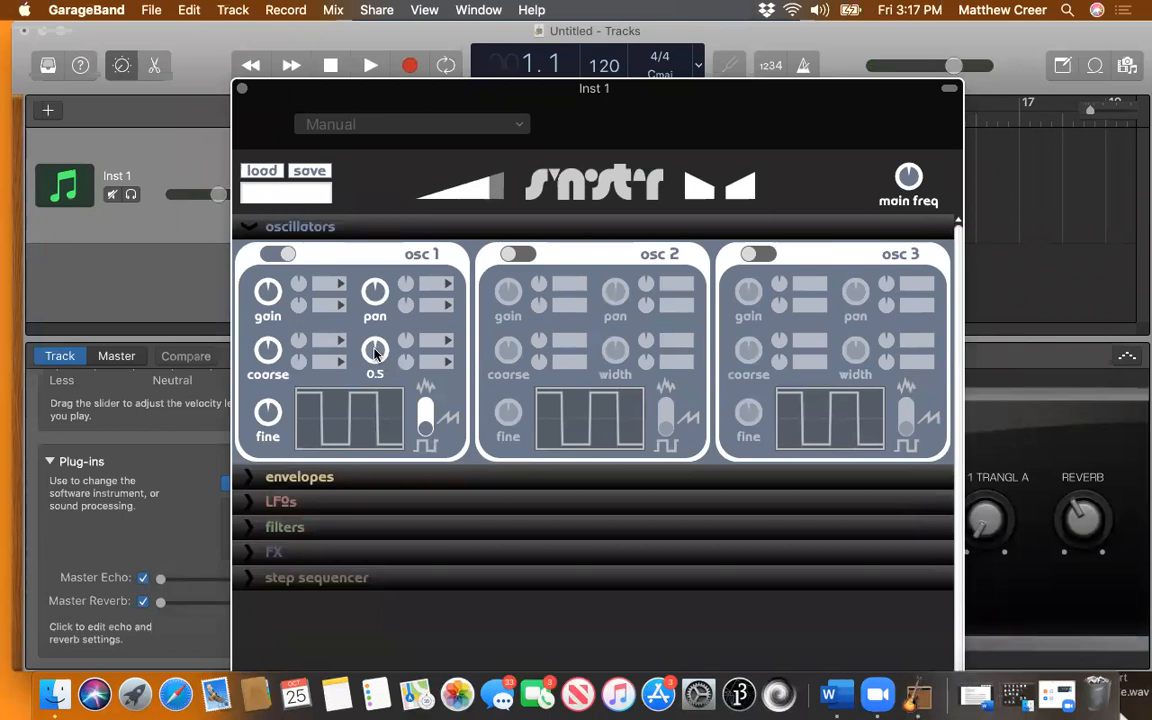
drag(376, 352, 373, 355)
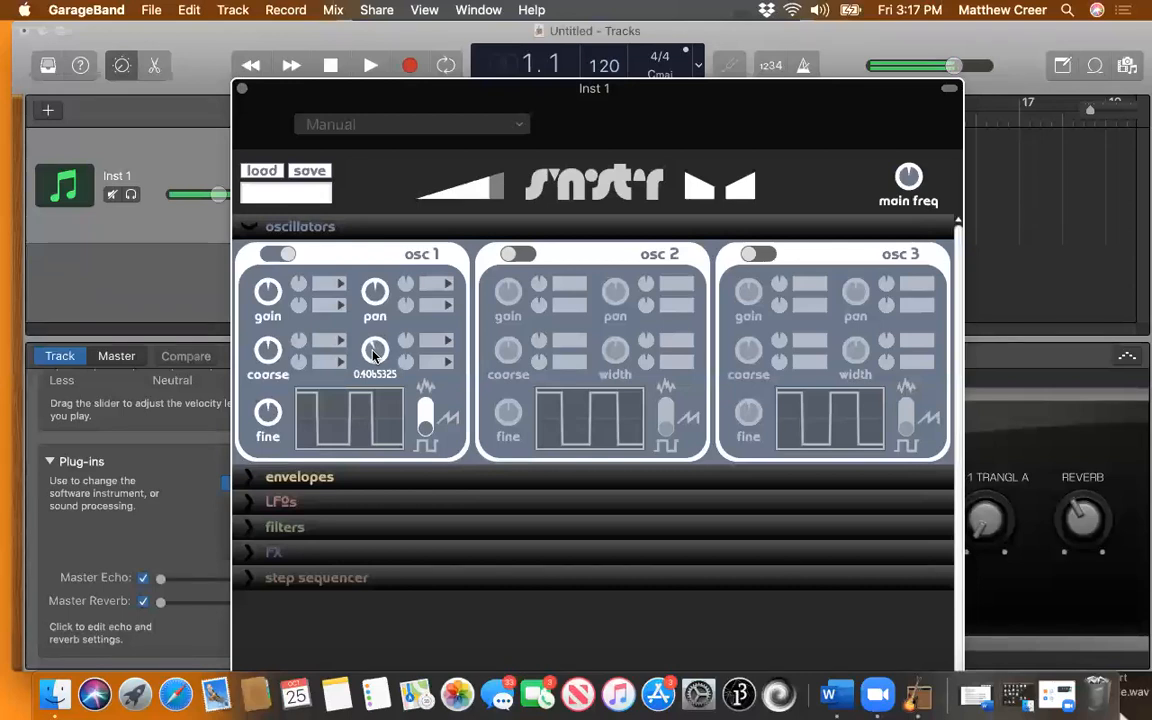
click(240, 91)
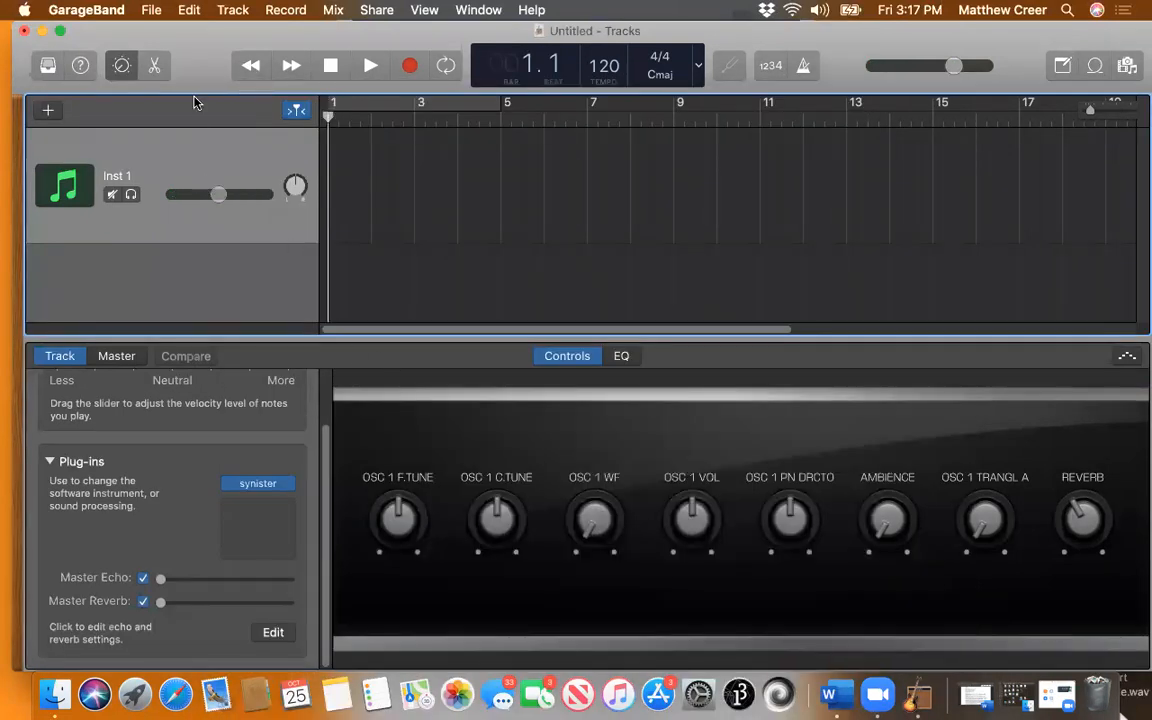
Hide the Smart Controls and rename the Inst 1 track as "Synister 1".
click(121, 68)
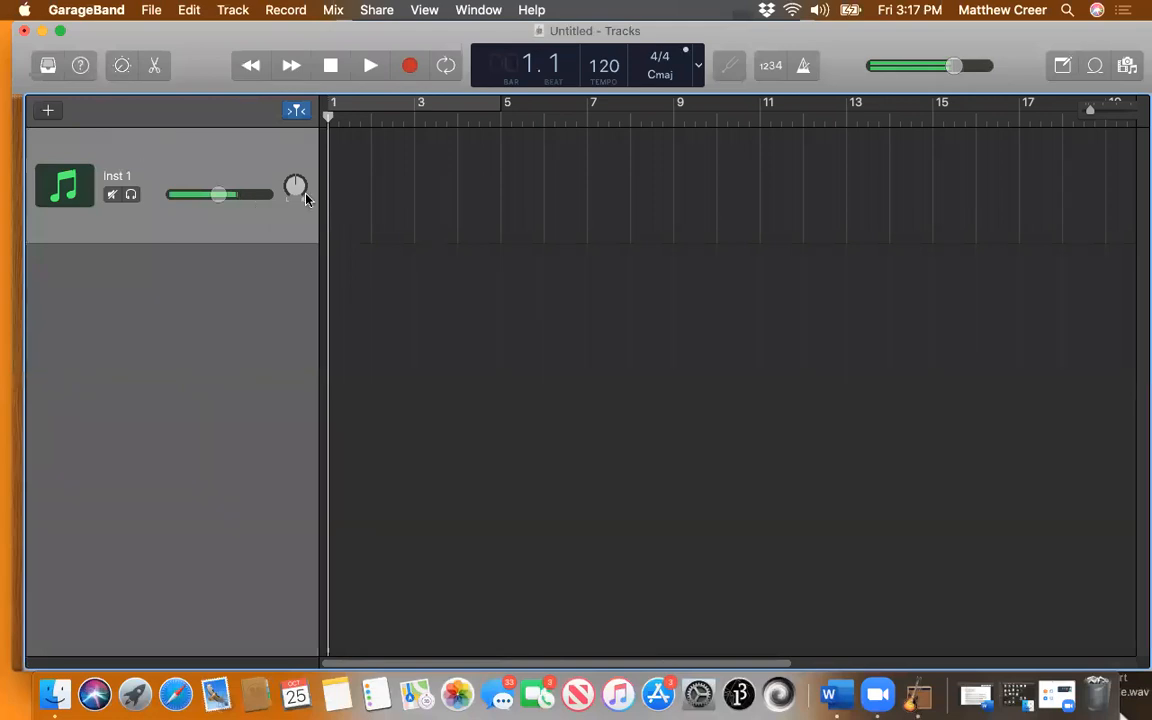
right_click(117, 178)
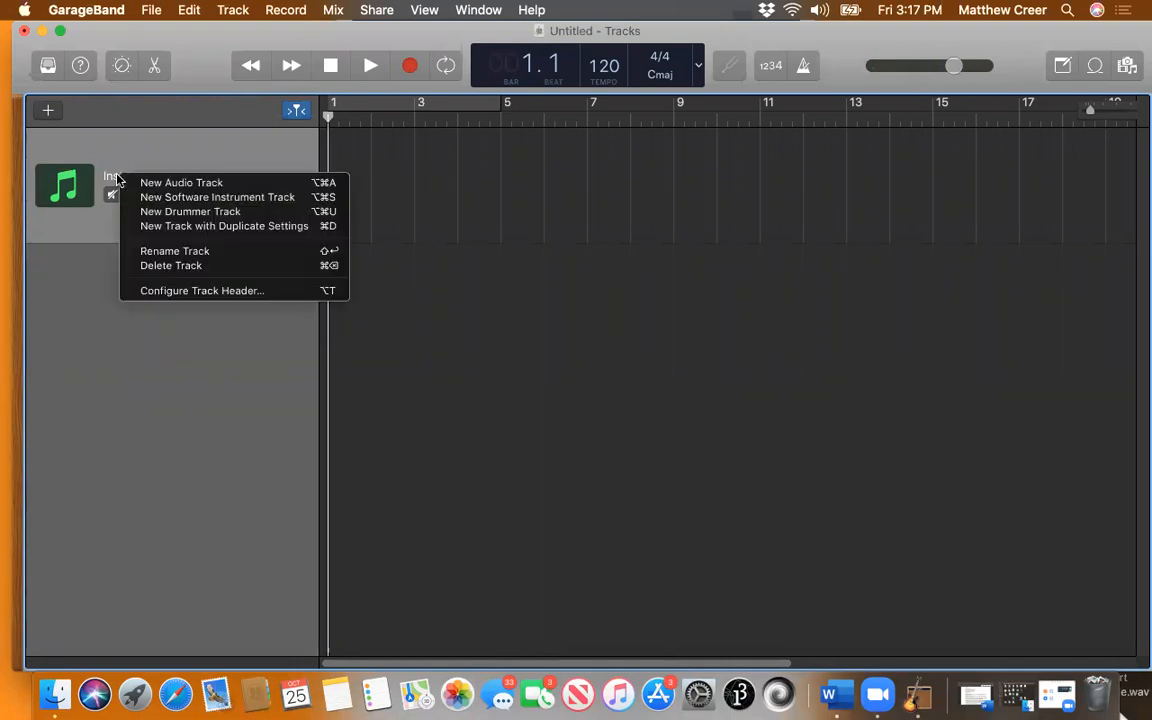
click(193, 252)
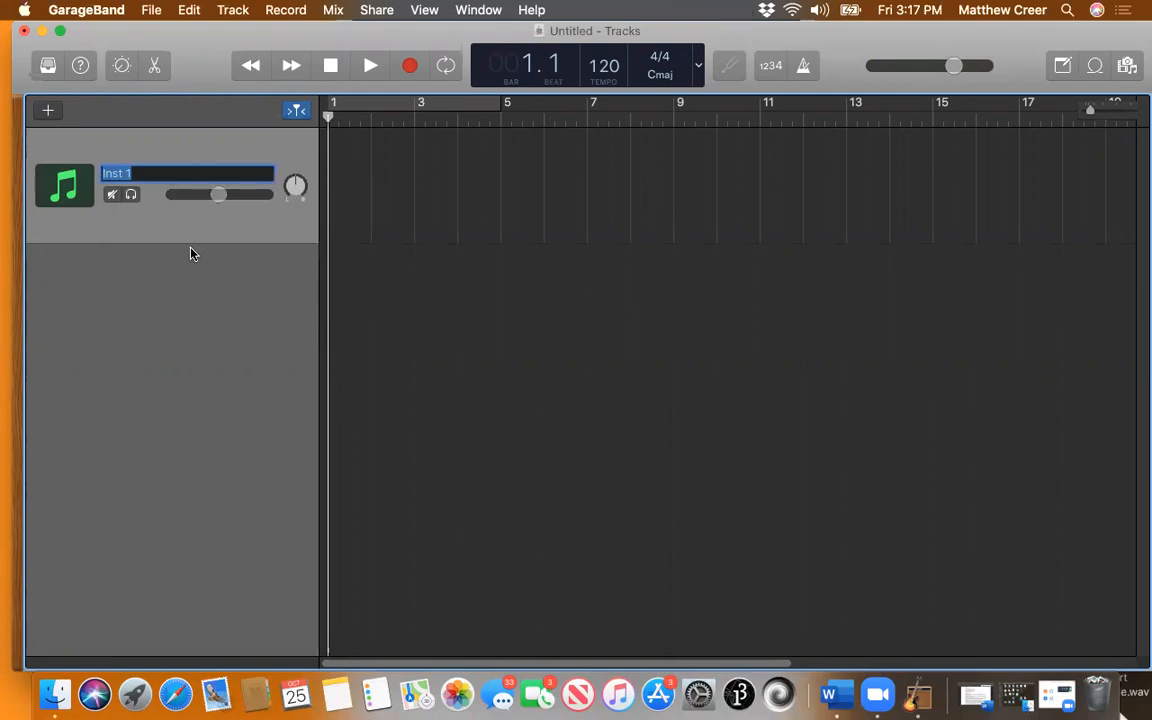
text(Synister)
key(Return)
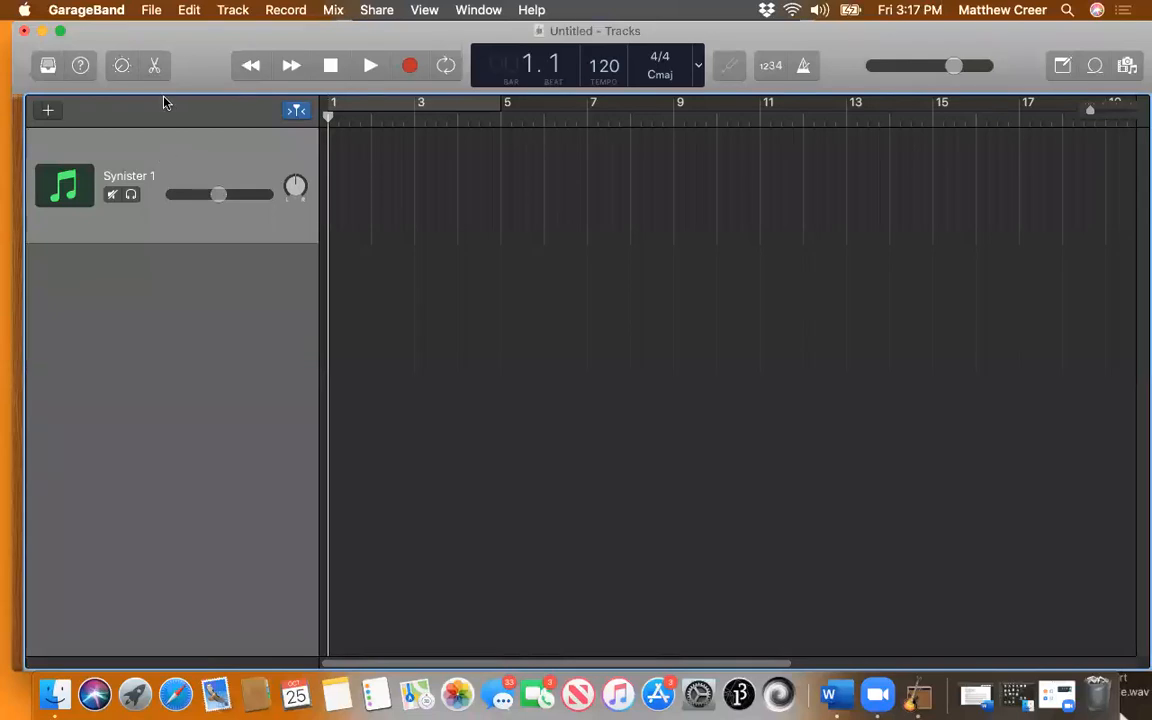
Show the Smart Controls again and reopen the synister plug-in window for the Synister 1 track.
click(120, 66)
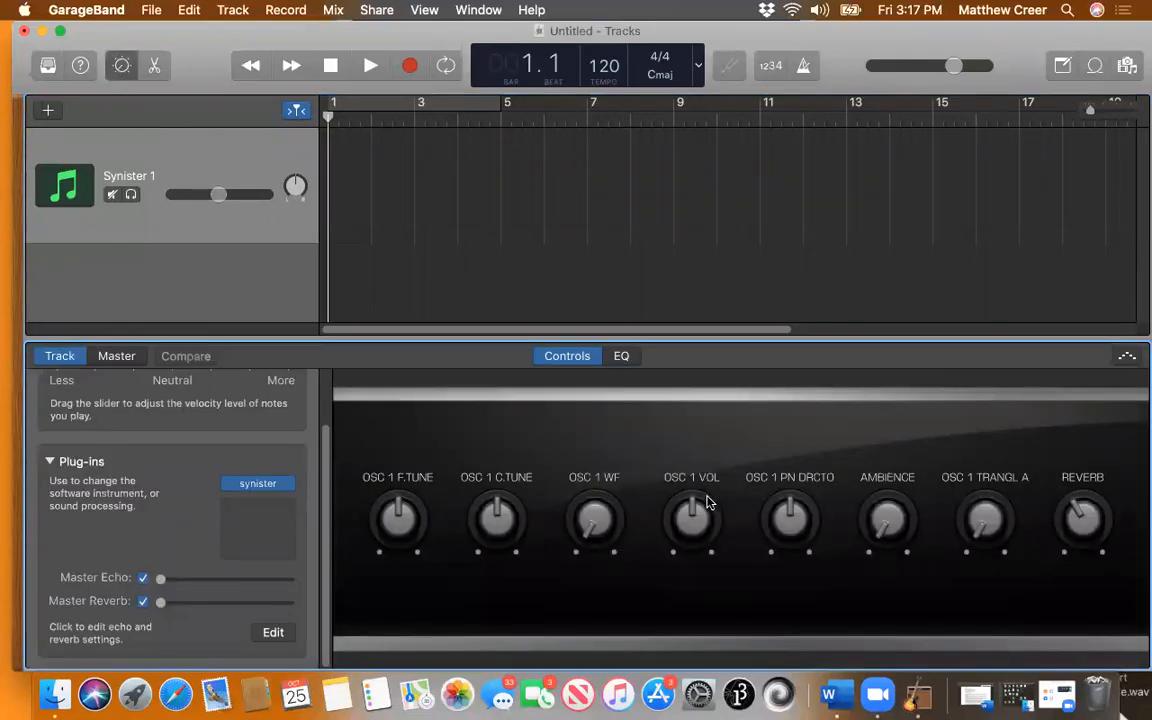
drag(708, 498, 709, 496)
click(253, 485)
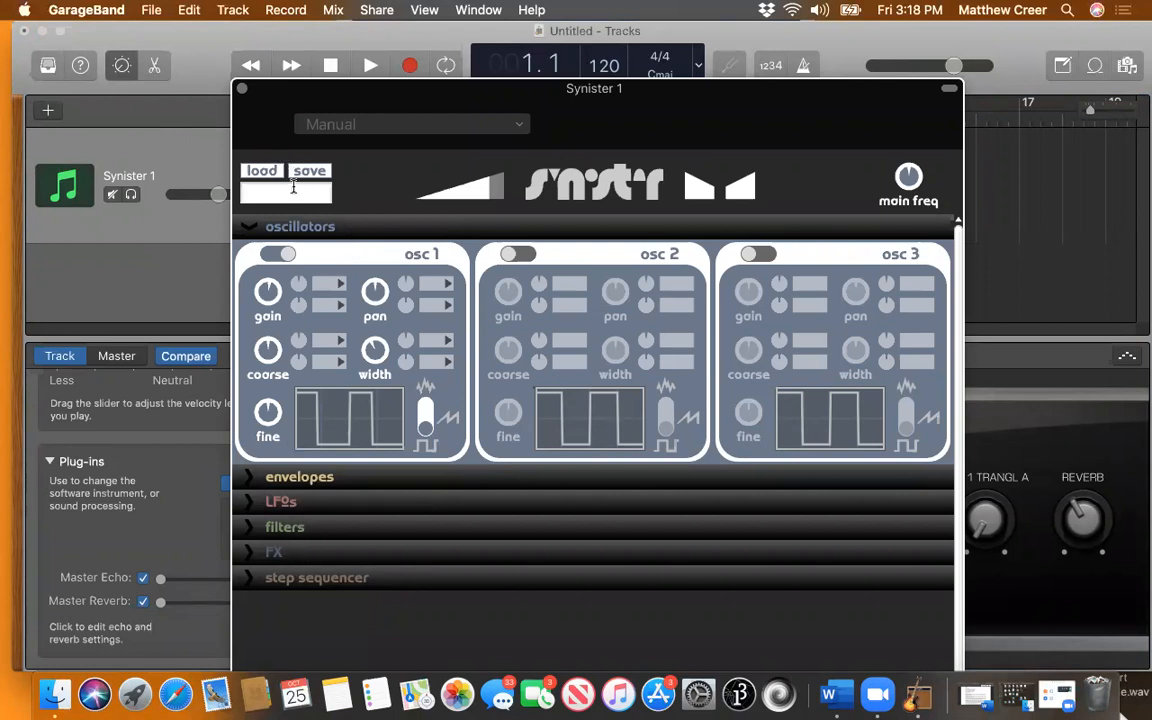
Close the synister plug-in window and hide the Smart Controls.
click(242, 90)
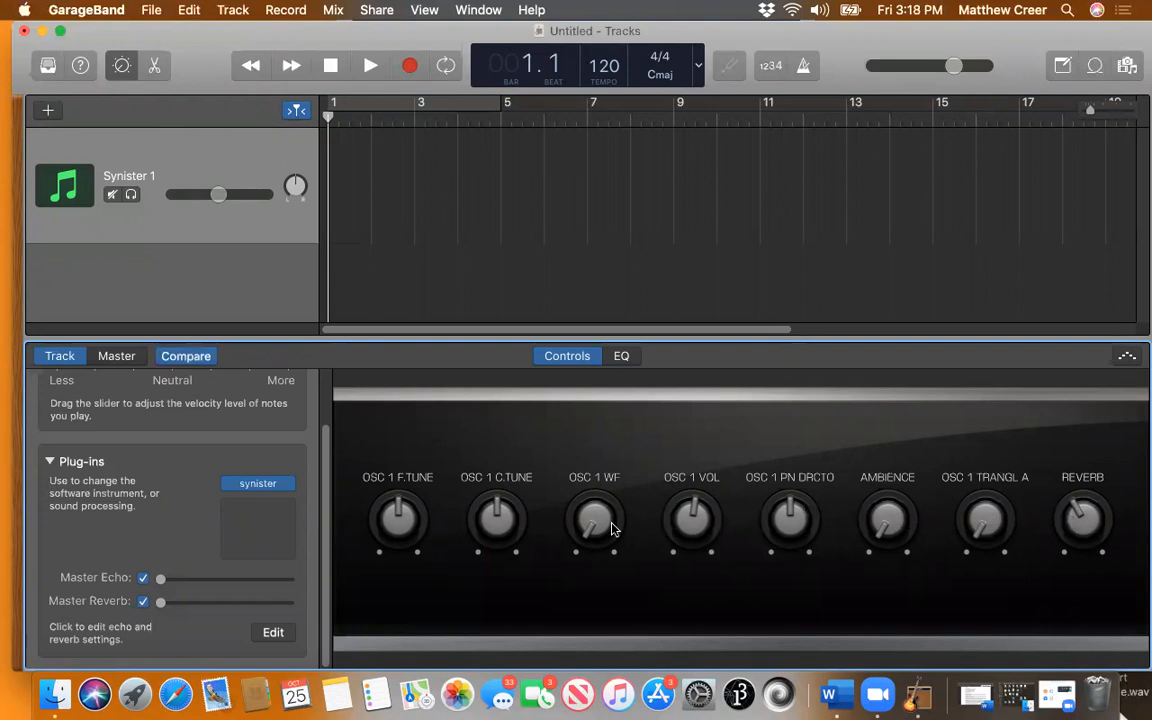
drag(594, 528, 643, 530)
drag(595, 518, 700, 515)
drag(866, 523, 872, 533)
click(120, 67)
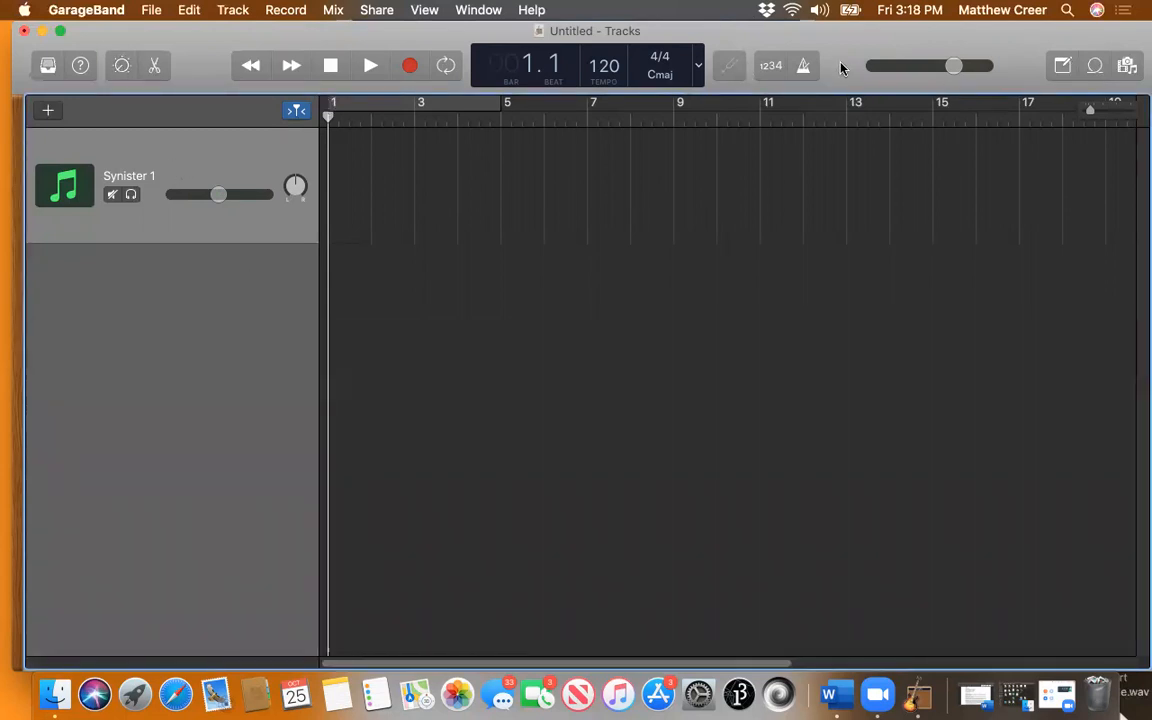
Import the SpongeBeat-Baroque_Trumpet MIDI file from the Unit 1 MUS 29 Videos folder onto the Synister 1 track without its tempo information.
drag(870, 38, 727, 86)
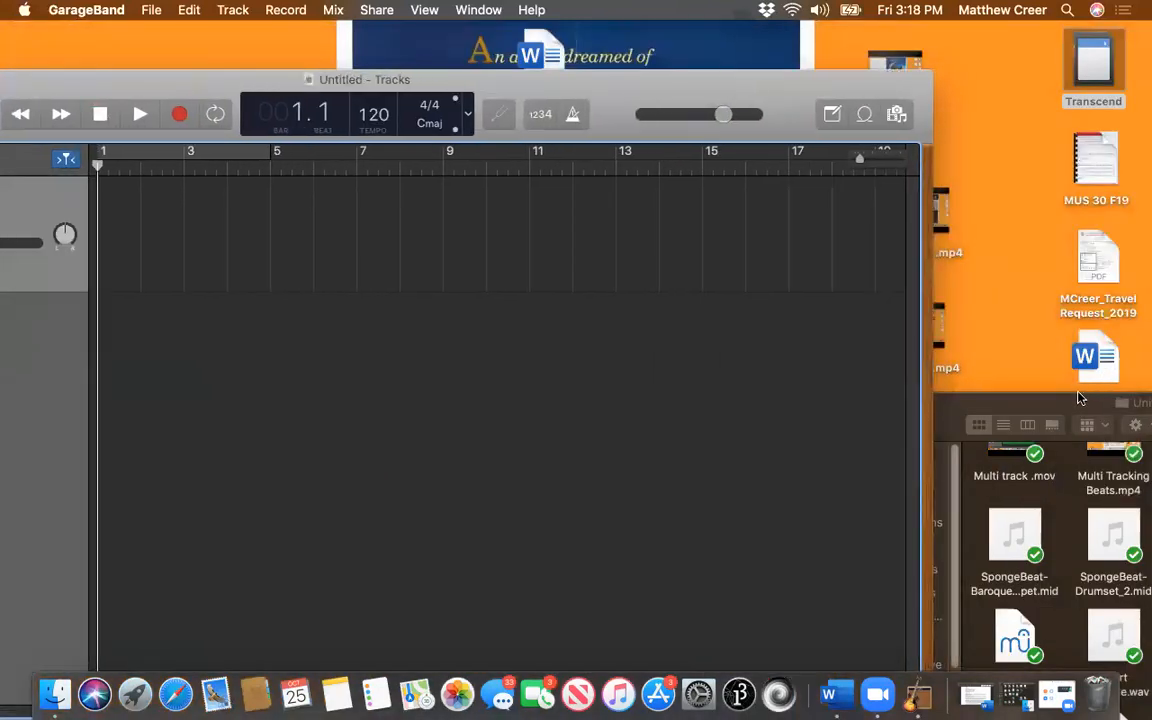
drag(1067, 400, 871, 154)
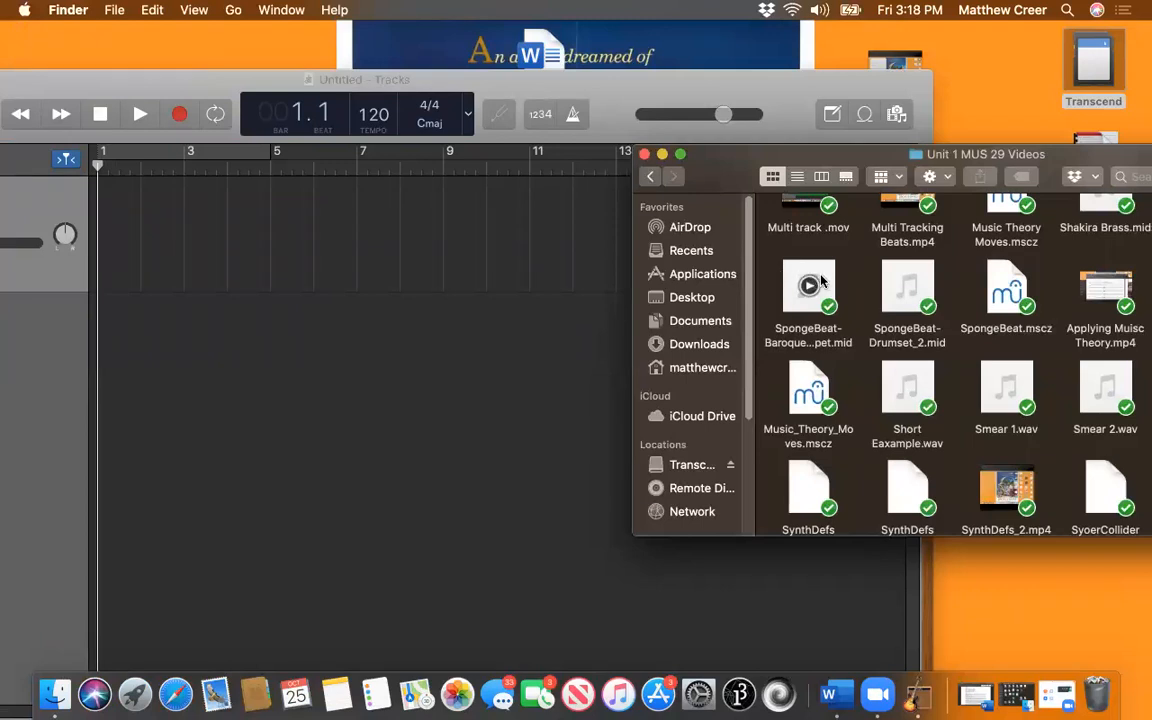
drag(822, 281, 190, 230)
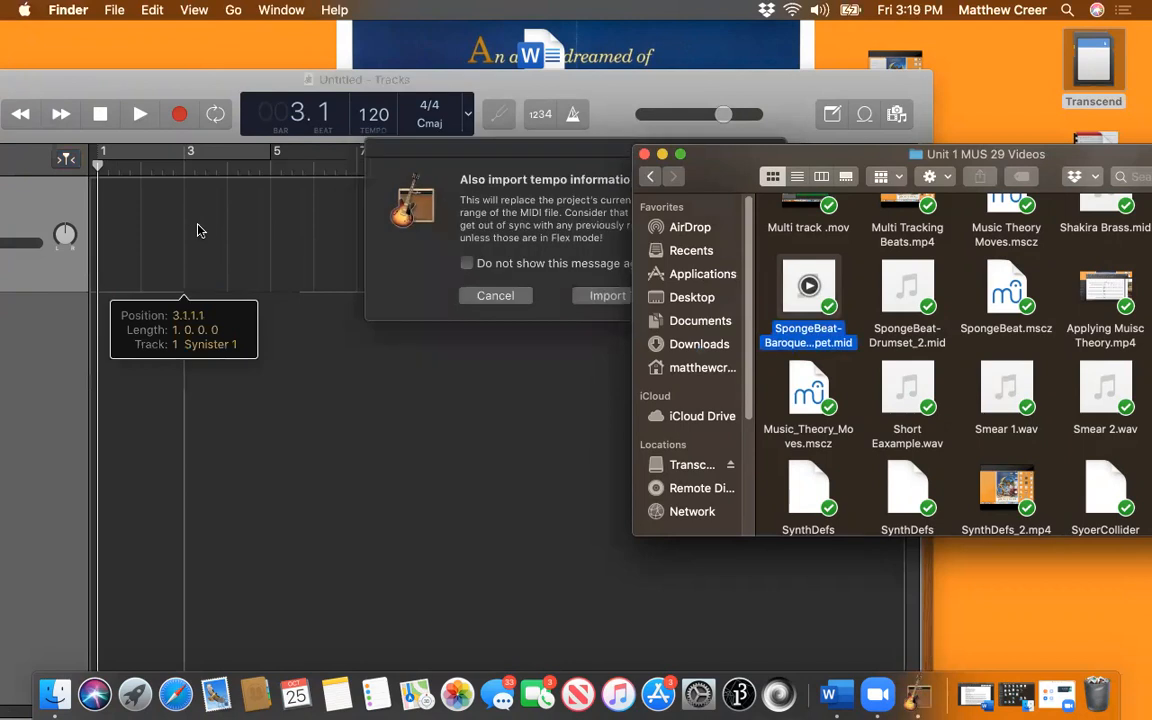
click(329, 149)
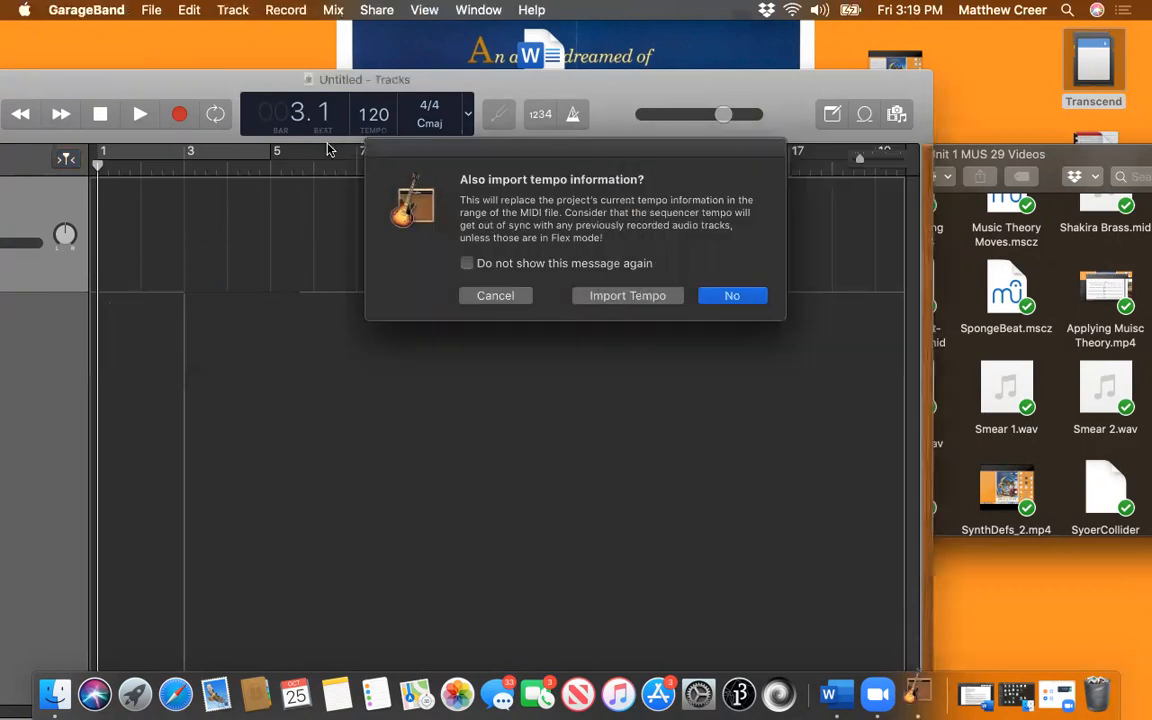
click(732, 295)
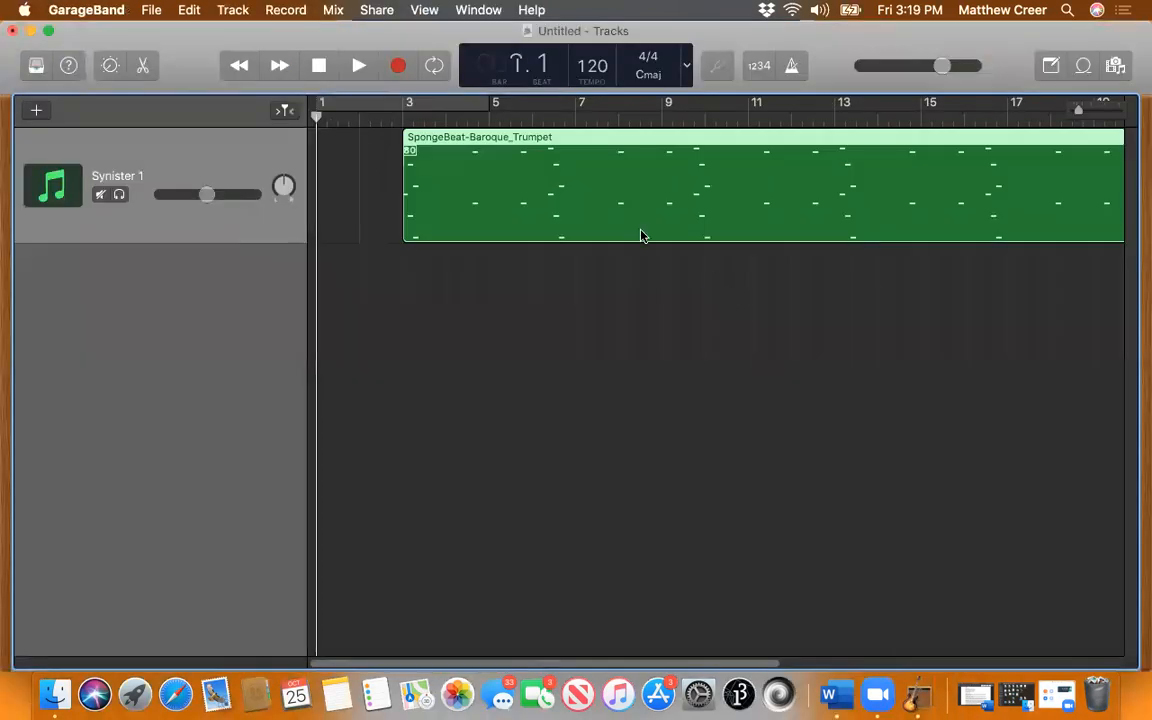
Move the SpongeBeat-Baroque_Trumpet region to start at bar 1 and, with Catch Playhead on, audition its opening.
drag(704, 138, 617, 140)
click(284, 109)
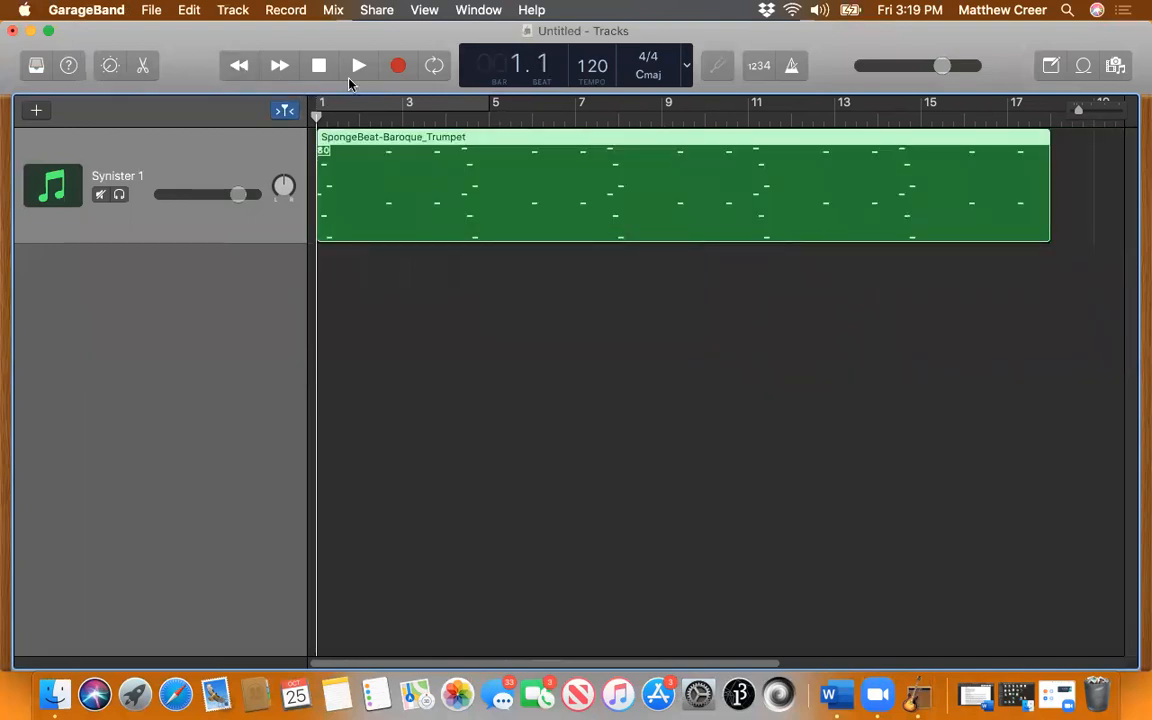
click(359, 68)
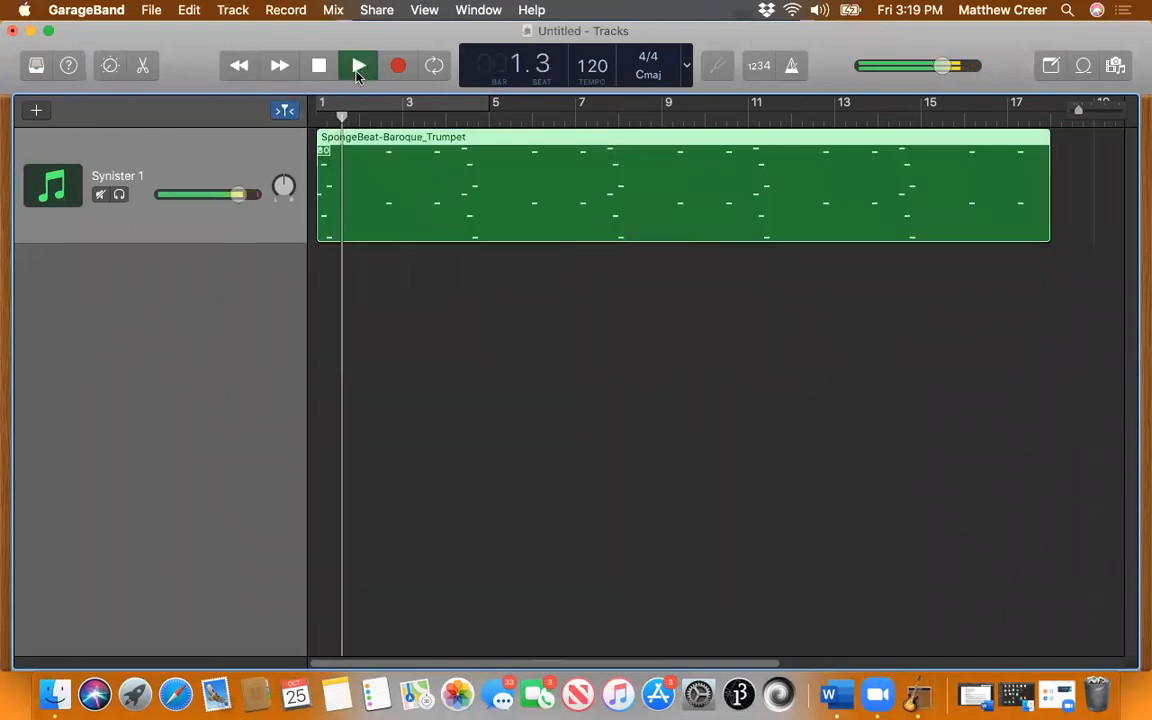
click(328, 74)
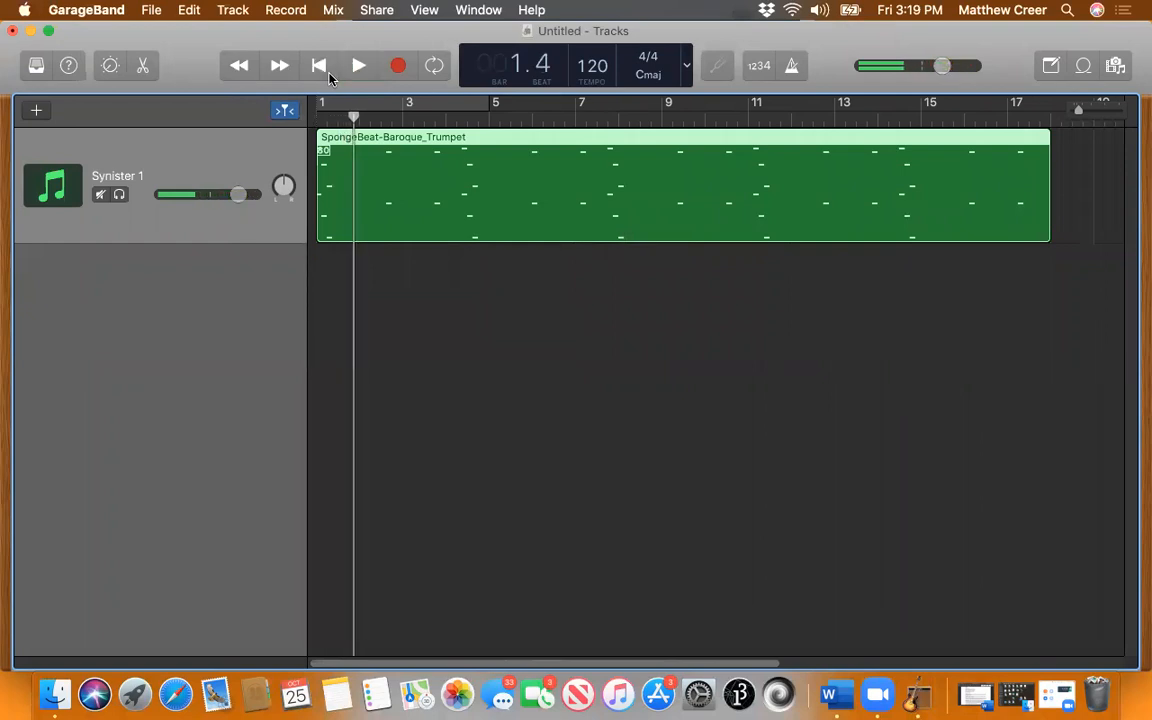
Lower the Synister 1 track's volume to about -11.6 dB, briefly playing the region to check the level.
drag(209, 44, 232, 73)
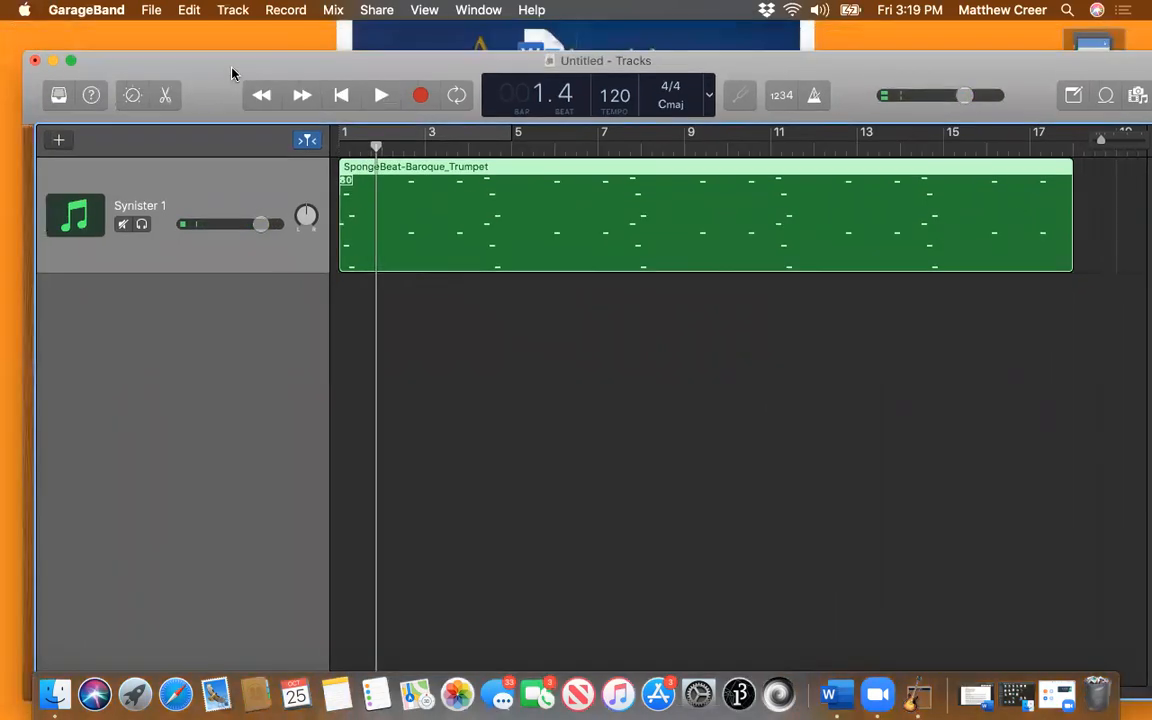
drag(265, 229, 214, 224)
key(super+z)
click(381, 95)
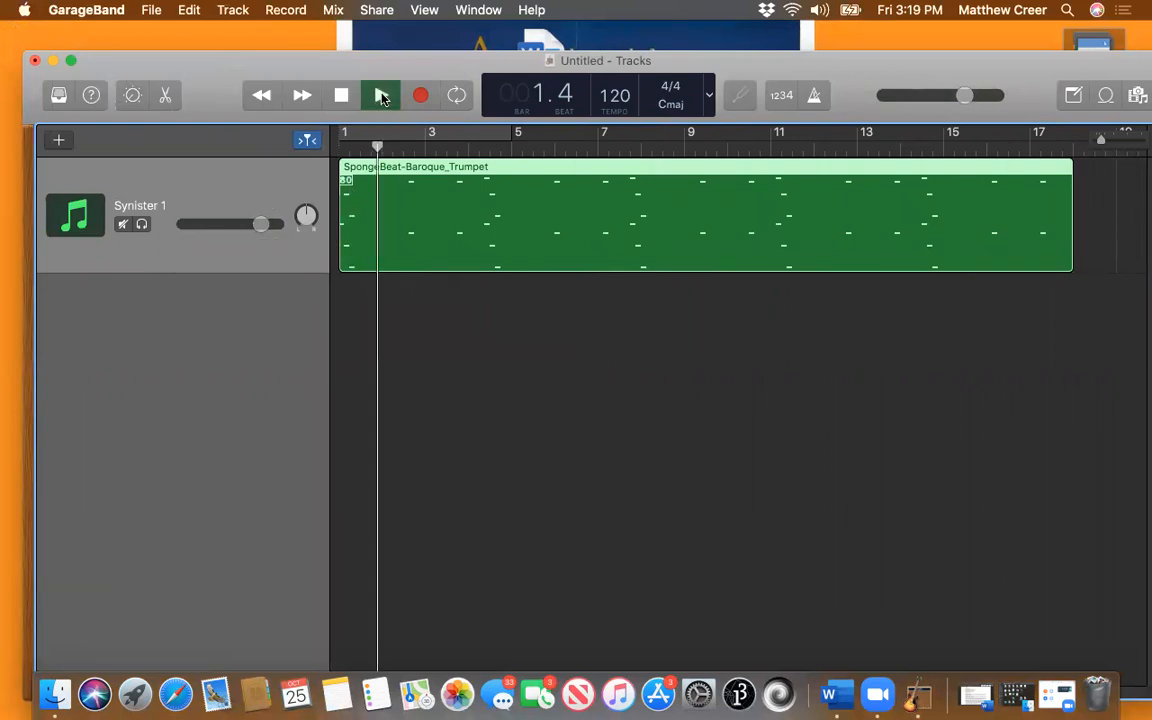
click(358, 97)
drag(261, 224, 216, 224)
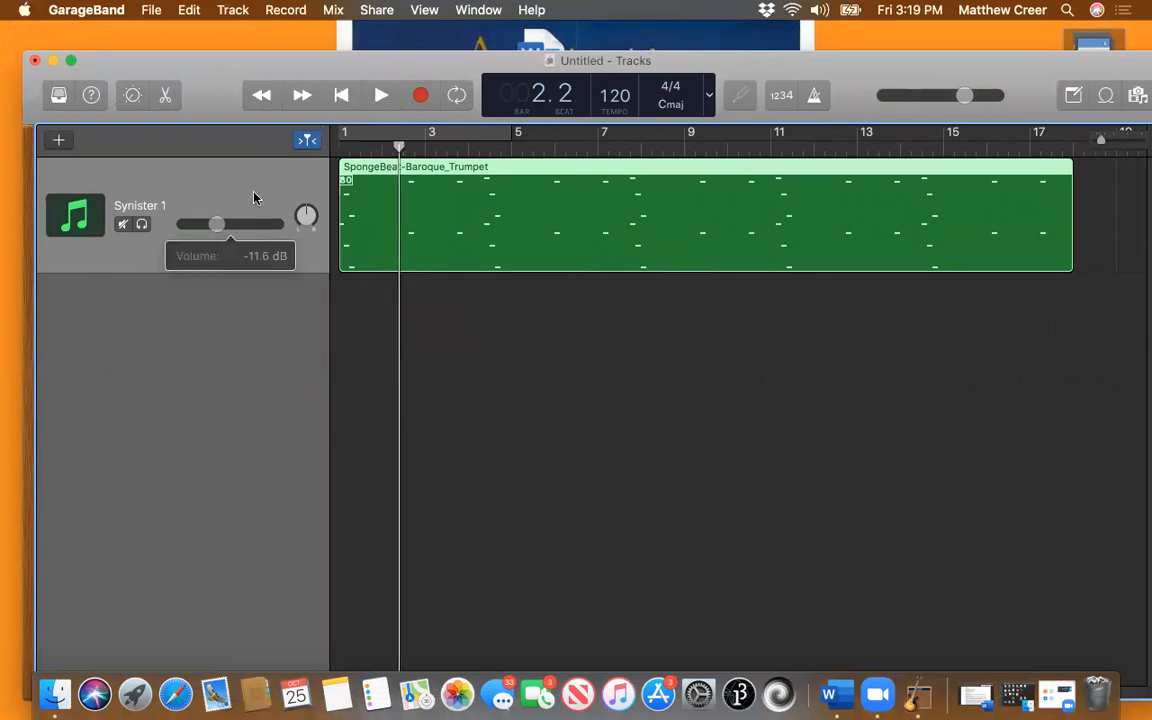
Show the Smart Controls, enlarge their pane to reveal the whole Plug-ins section, and hide them again.
click(132, 95)
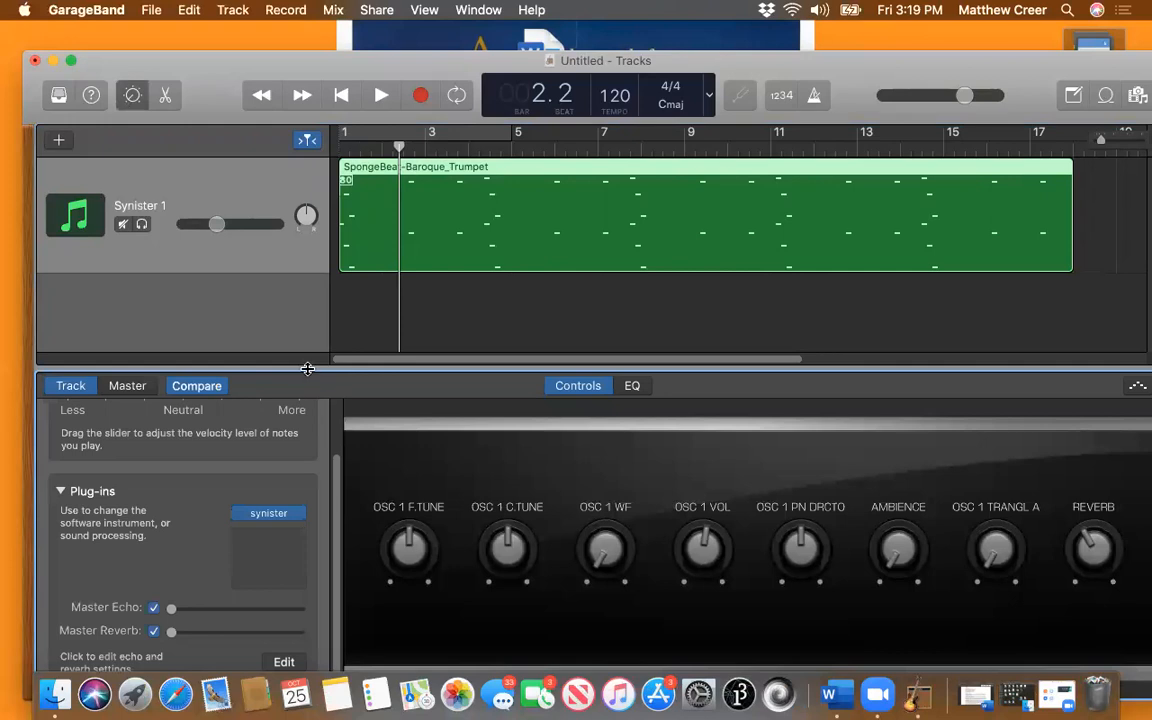
drag(307, 369, 305, 218)
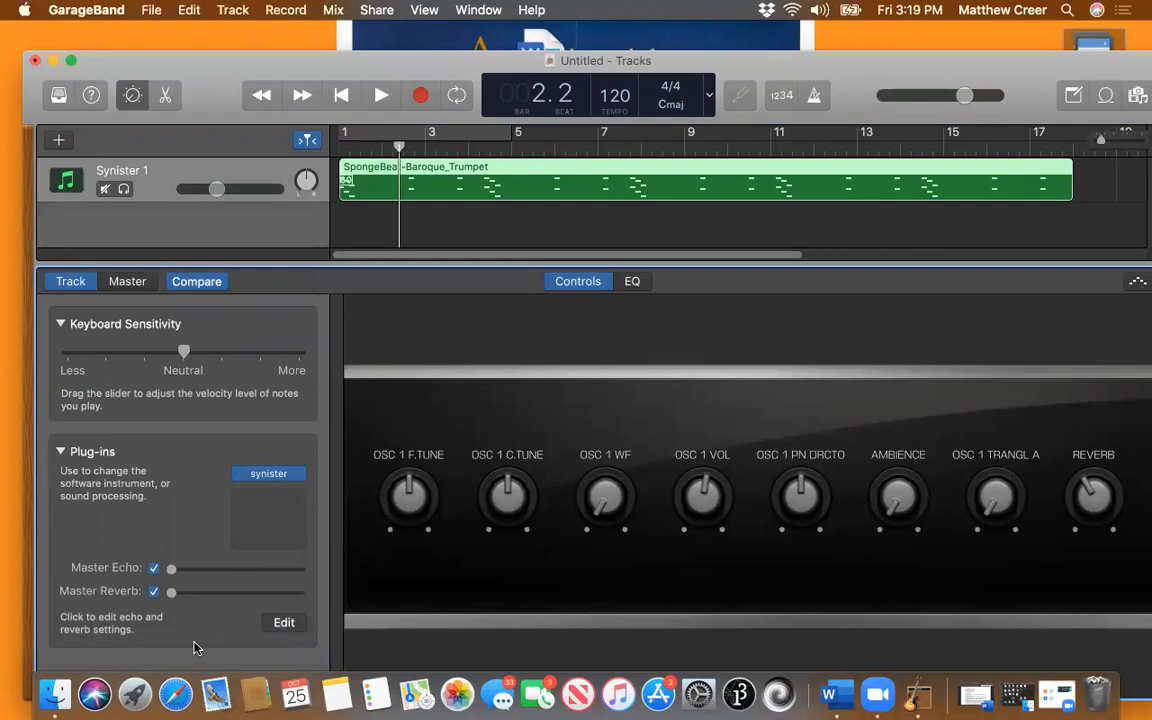
click(166, 98)
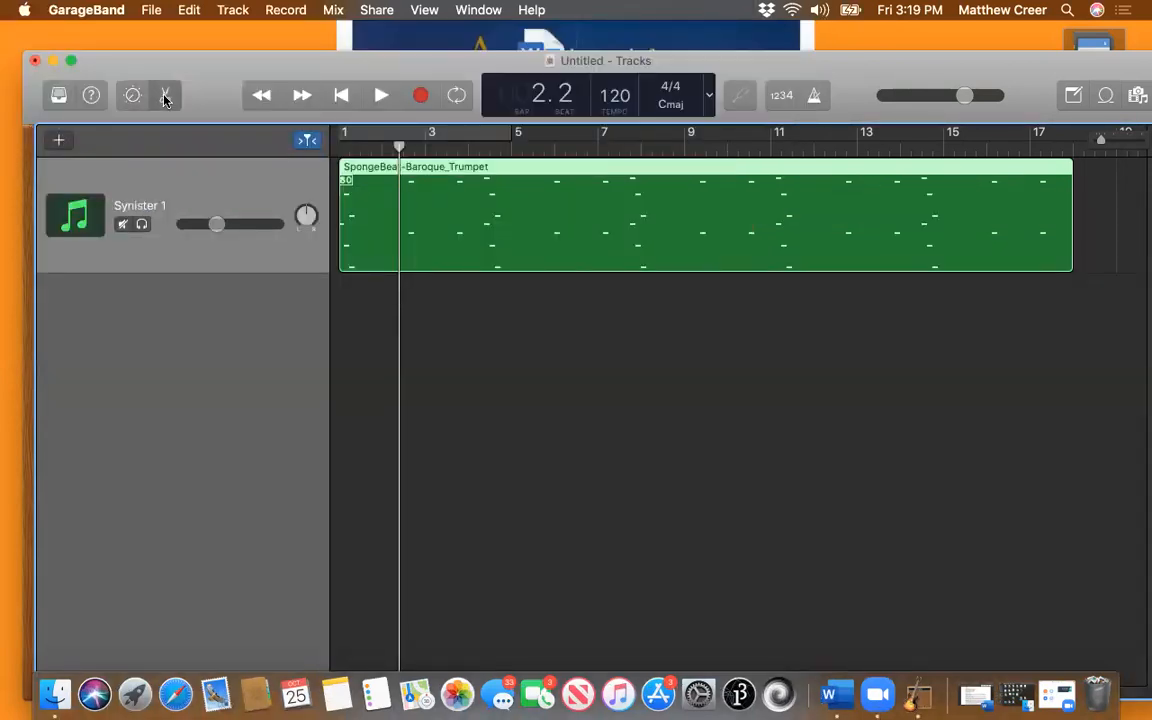
Examine the trumpet region's notes and note velocities in an enlarged Piano Roll editor, and close the editor.
click(166, 97)
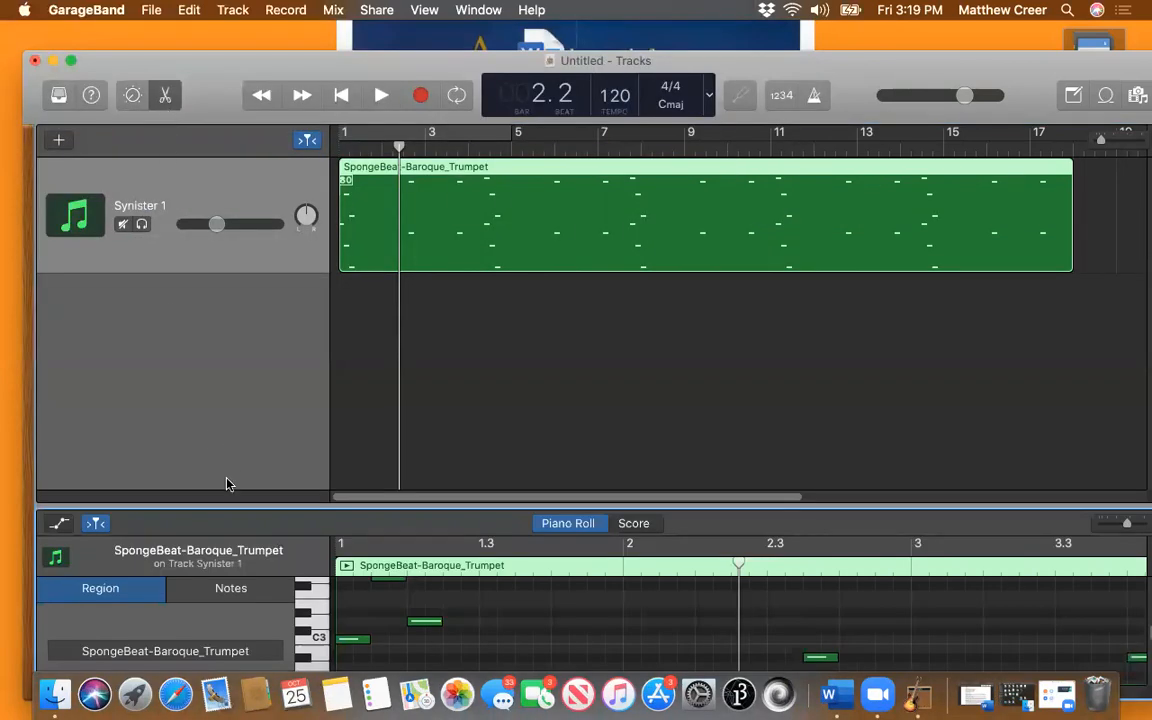
drag(237, 365, 244, 291)
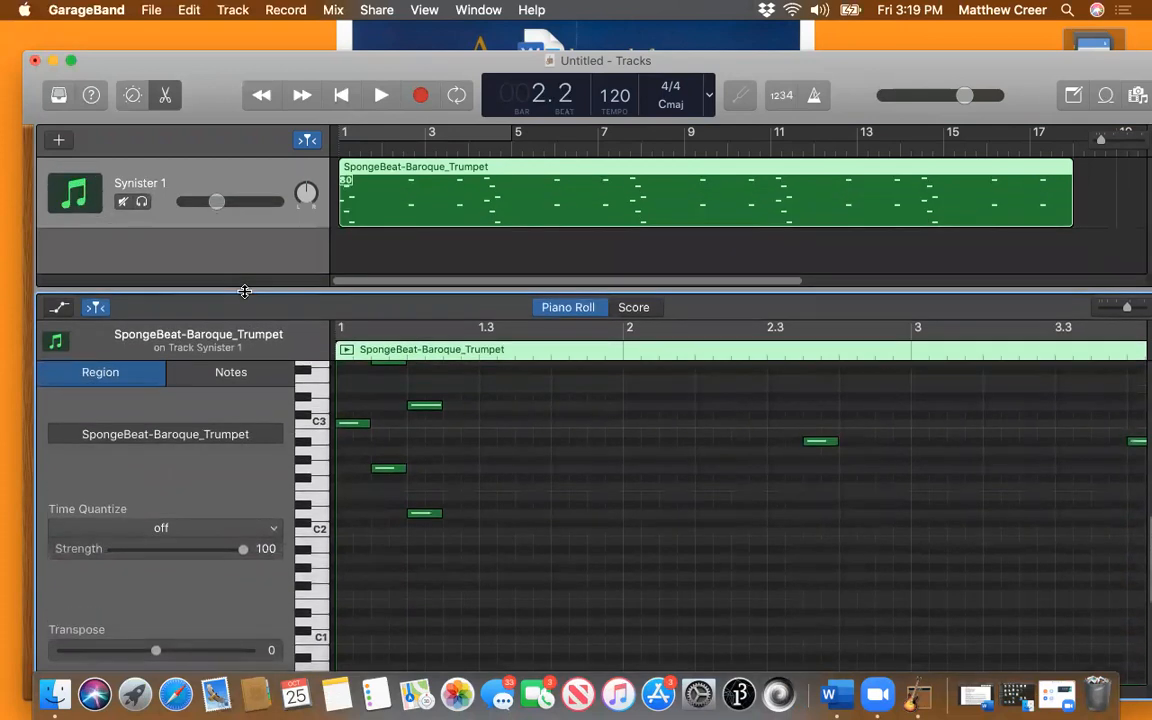
click(61, 310)
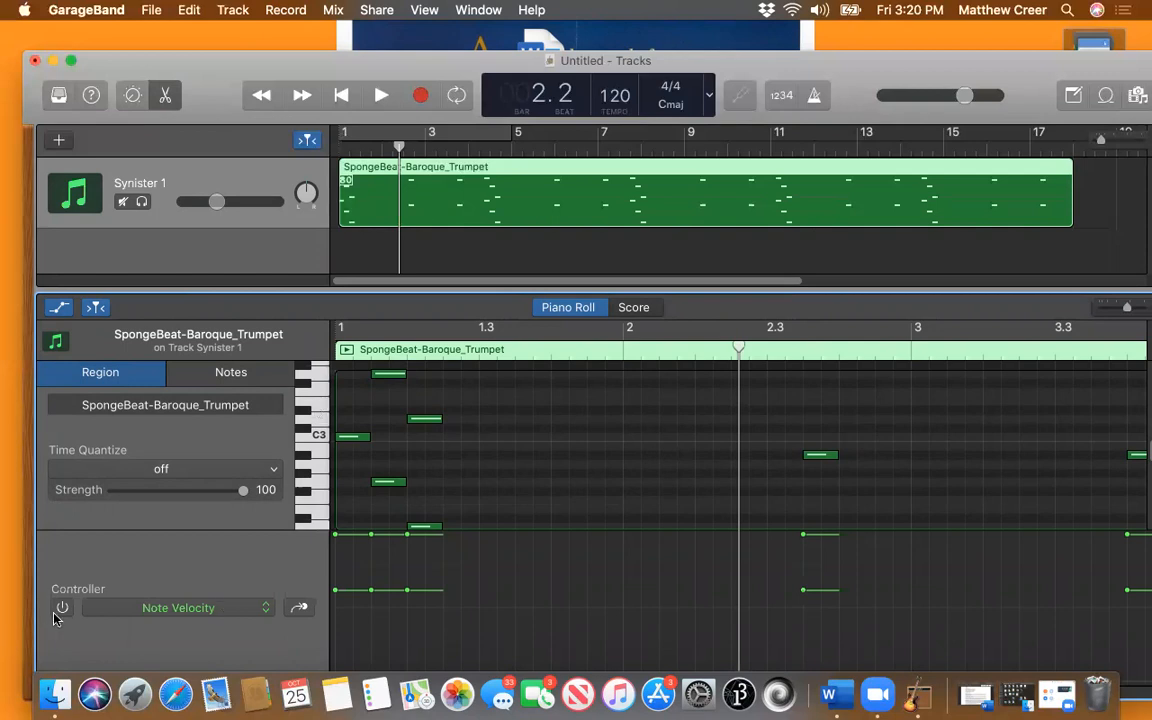
click(167, 96)
Play the project from the beginning while fine-tuning the Synister 1 track's volume slightly below its previous level.
drag(216, 224, 201, 224)
click(342, 95)
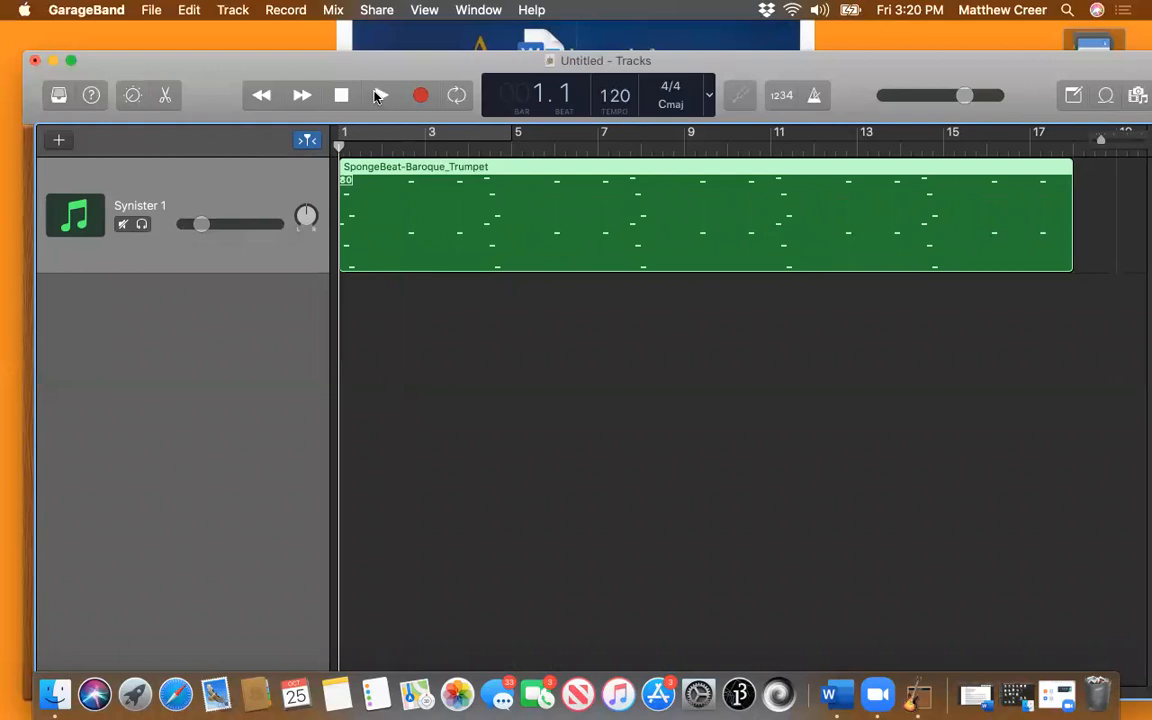
click(381, 95)
drag(203, 225, 211, 225)
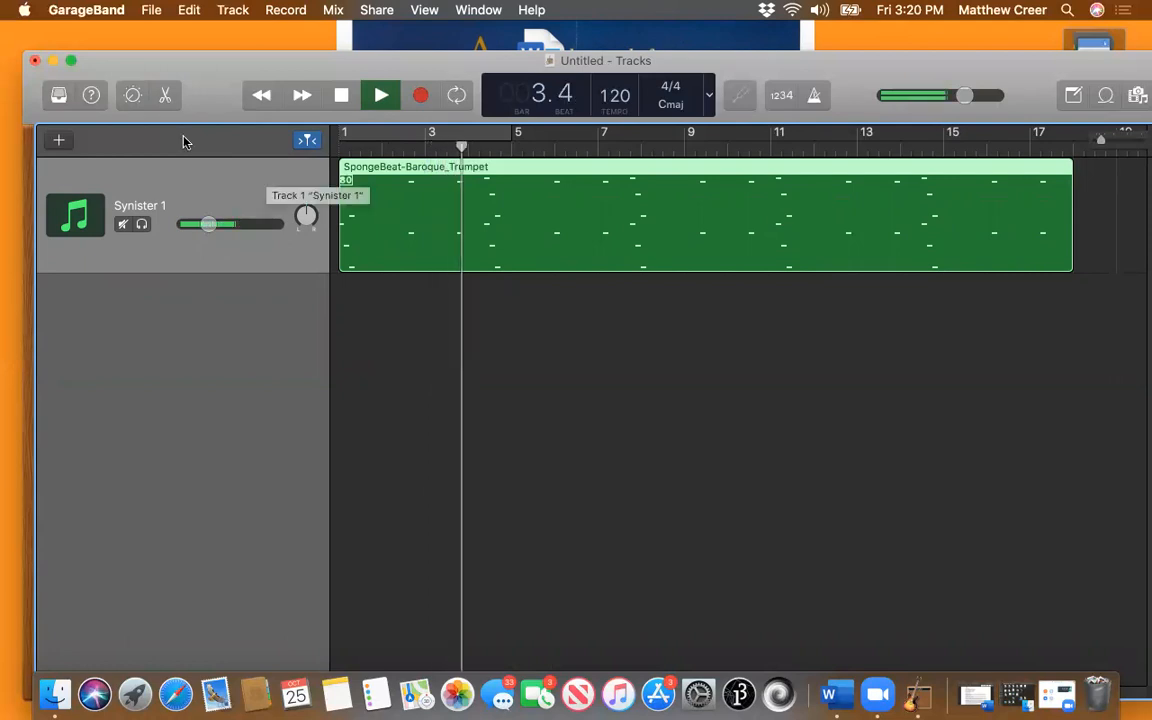
Reopen the synister plug-in from the Smart Controls and widen oscillator 1's pulse width well past the midpoint during playback.
click(131, 96)
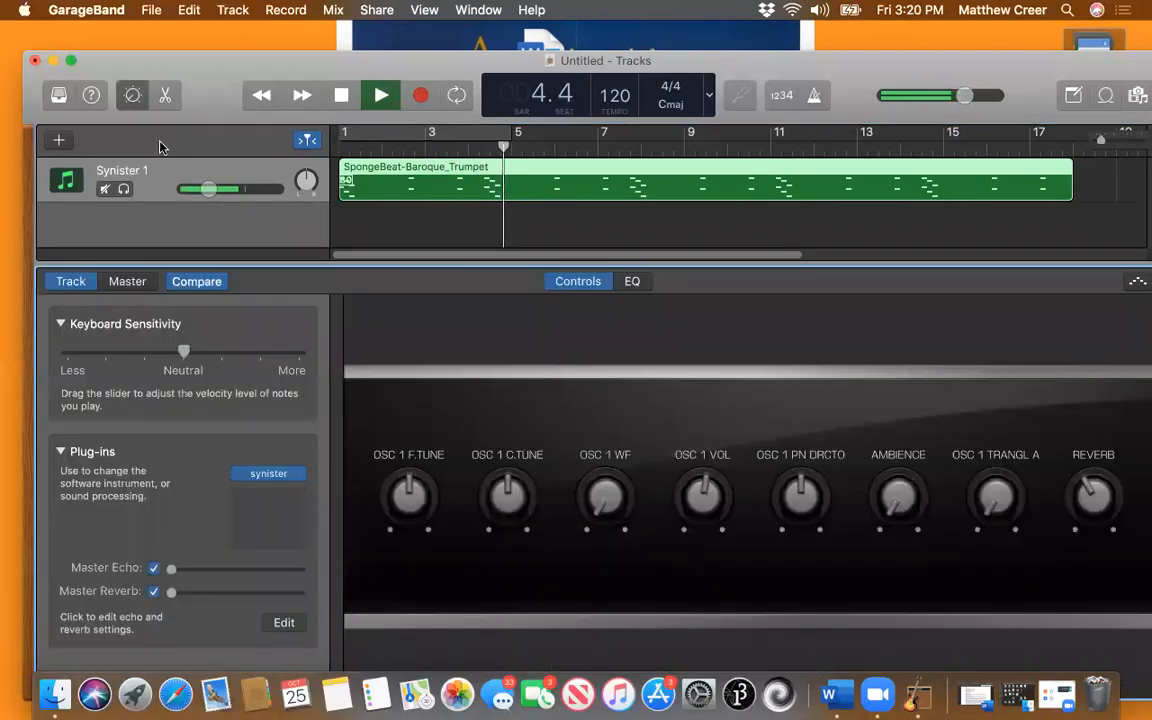
click(265, 477)
mouse_move(377, 356)
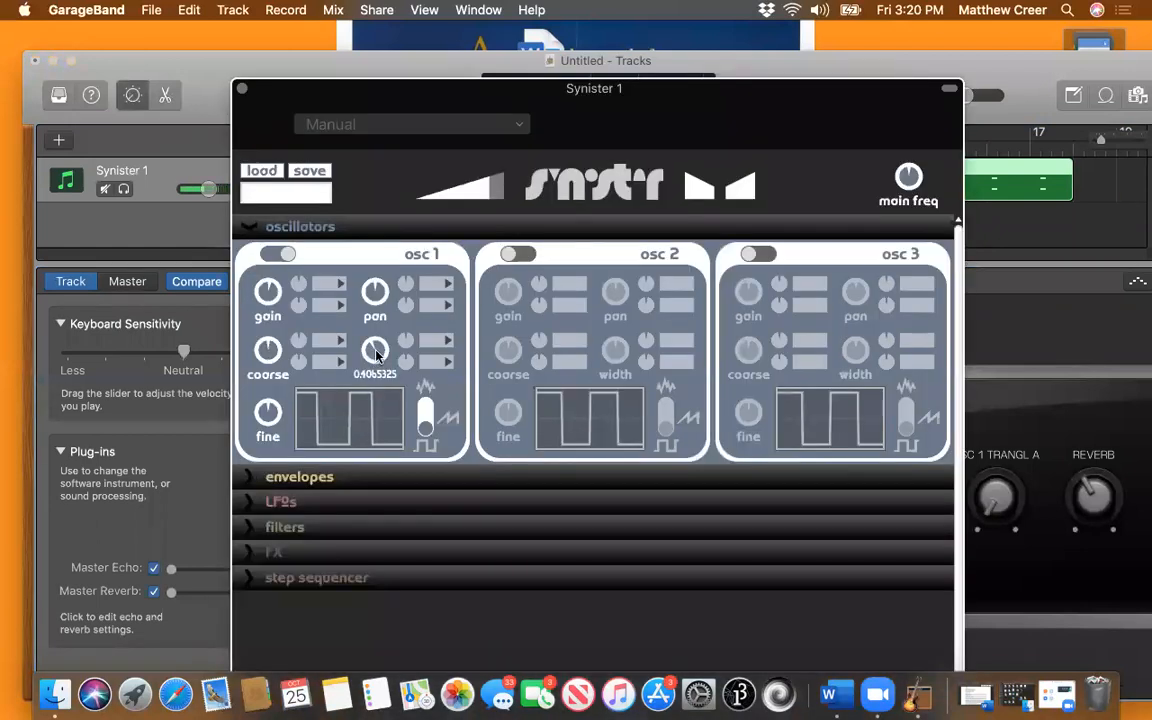
drag(374, 350, 376, 300)
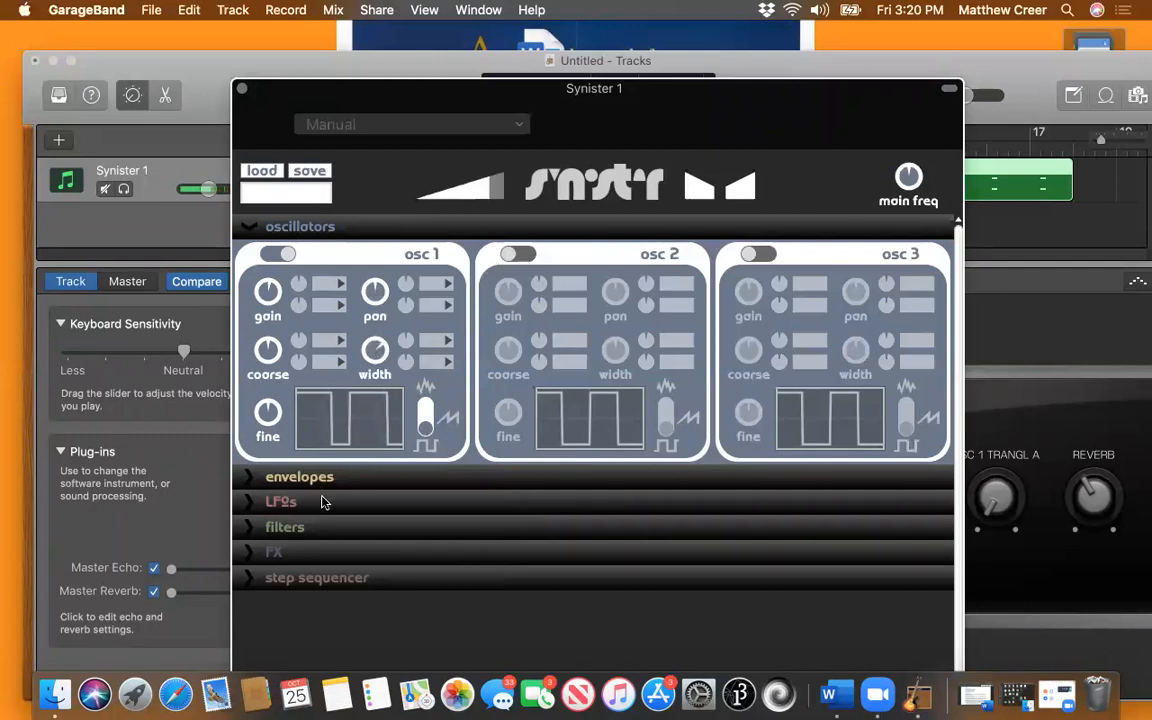
mouse_move(272, 352)
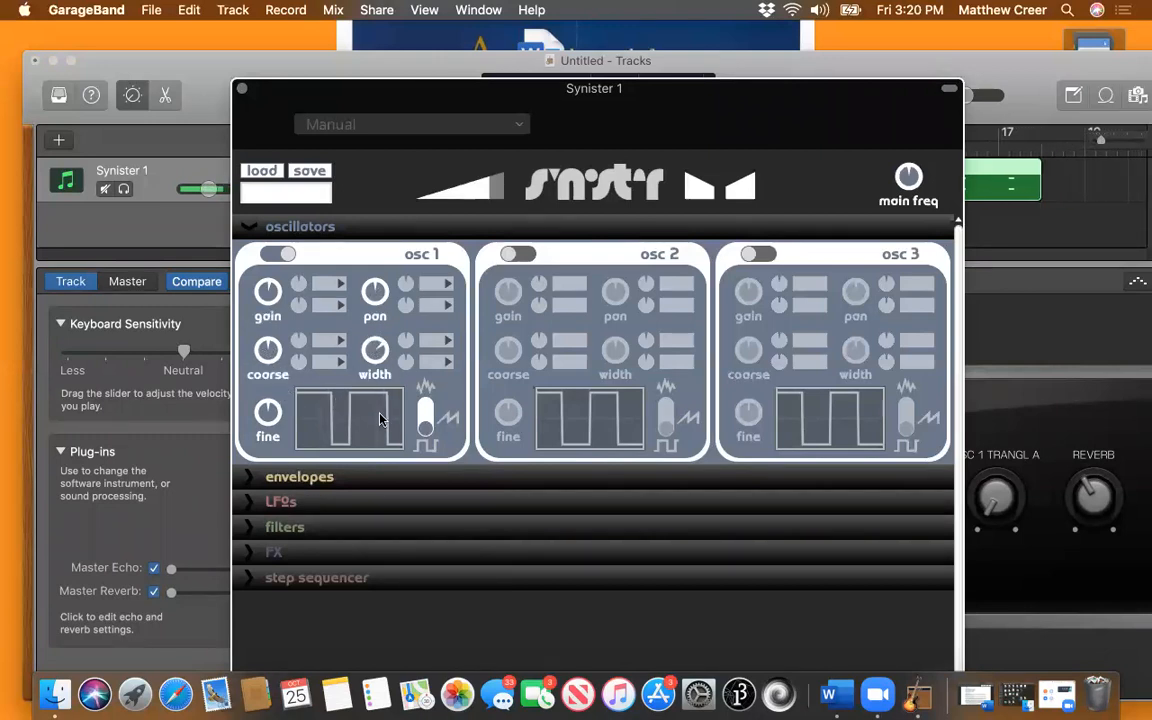
drag(374, 349, 373, 347)
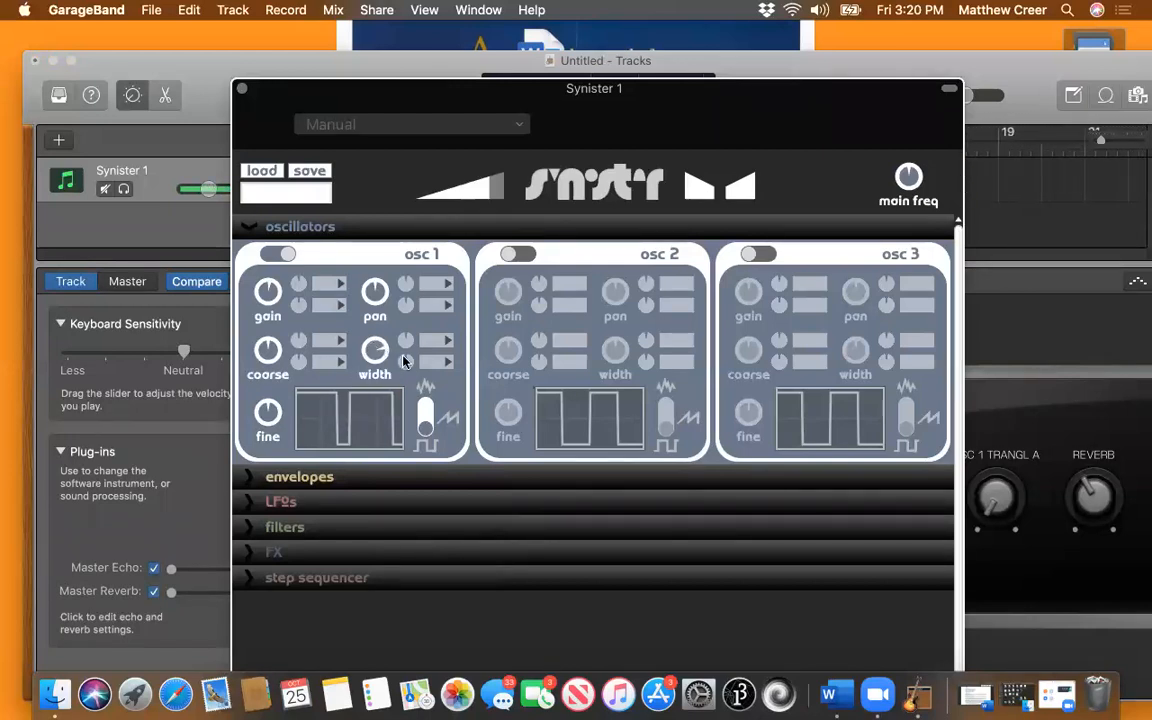
Assign LFO1 as the first modulation source of oscillator 1's pan and raise its modulation amount.
click(440, 285)
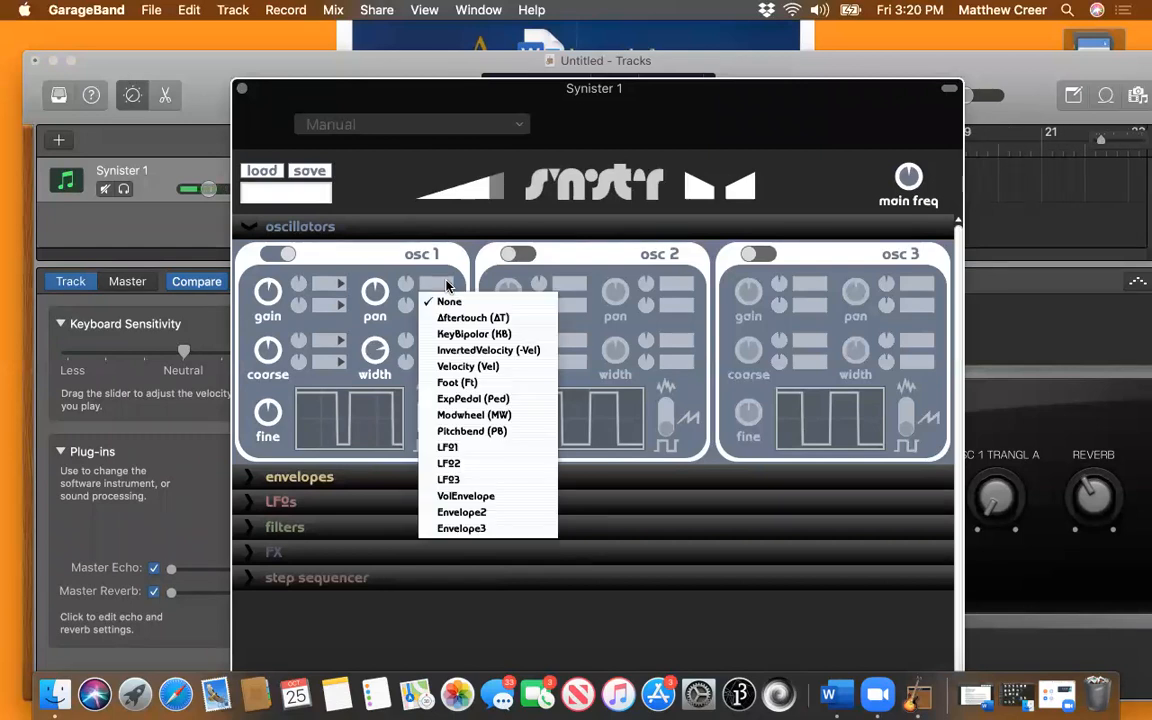
click(440, 447)
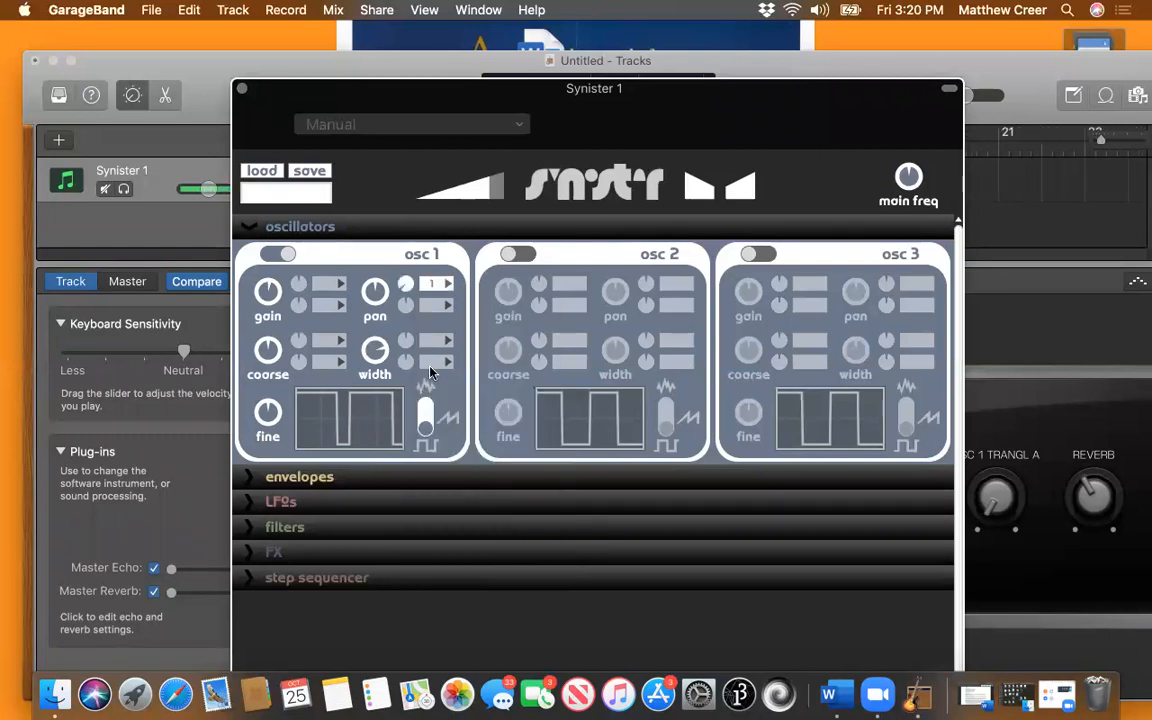
drag(407, 283, 404, 239)
drag(404, 284, 404, 294)
Expand the LFOs section in synister and raise LFO 1's frequency.
click(255, 503)
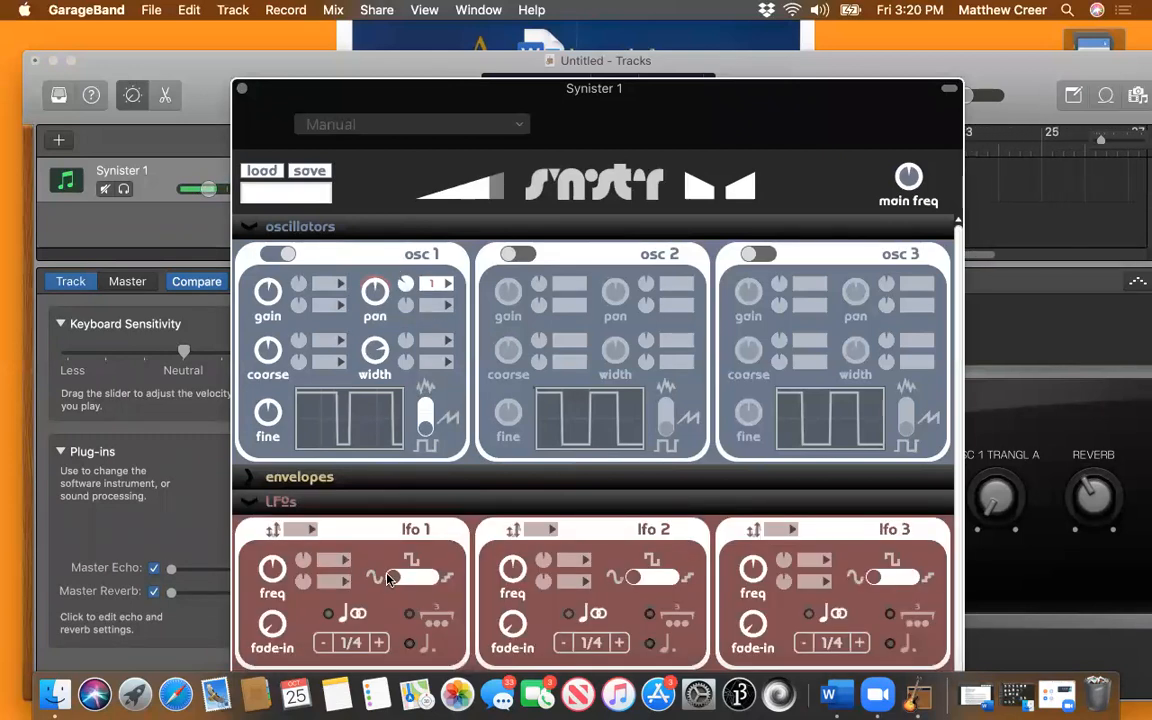
mouse_move(278, 573)
drag(272, 570, 272, 541)
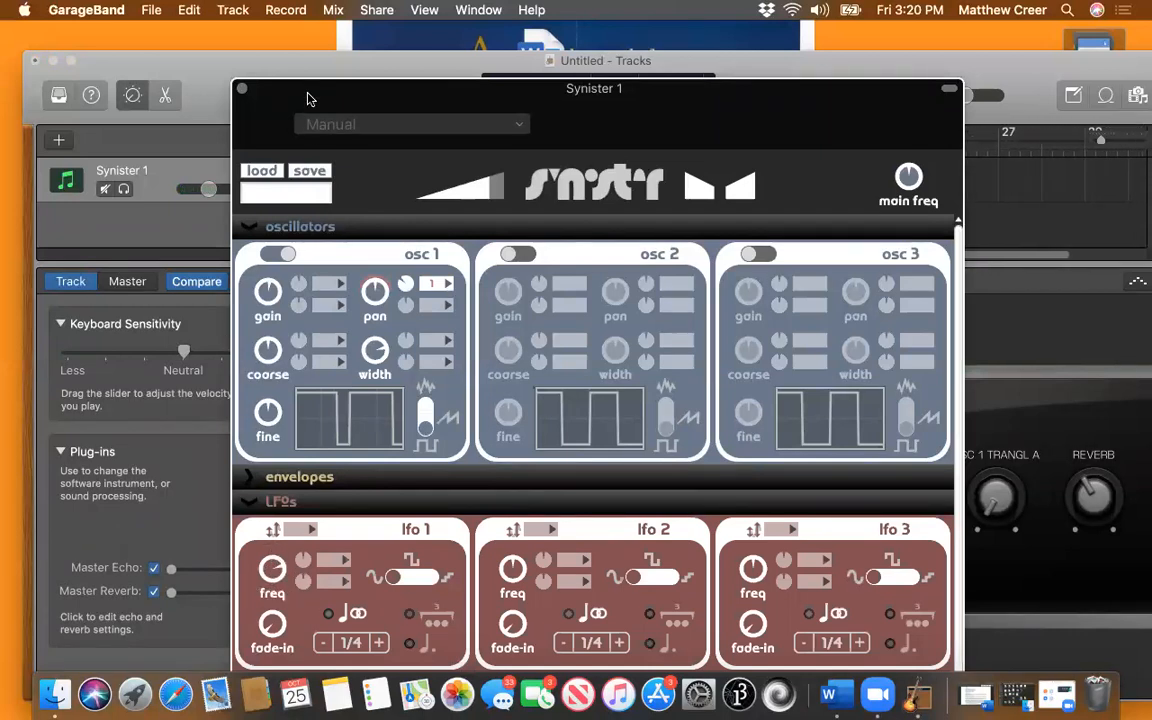
Move the synister window clear of the transport controls and play the project from the beginning.
drag(309, 98, 442, 275)
click(343, 100)
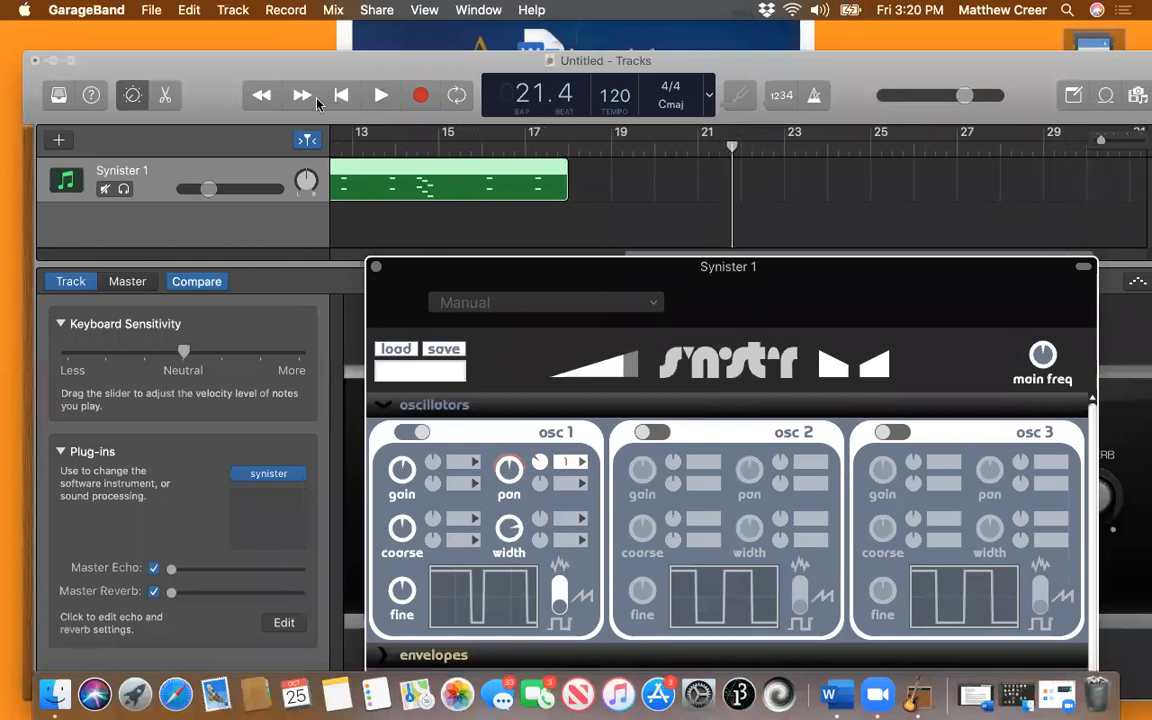
click(340, 95)
click(381, 95)
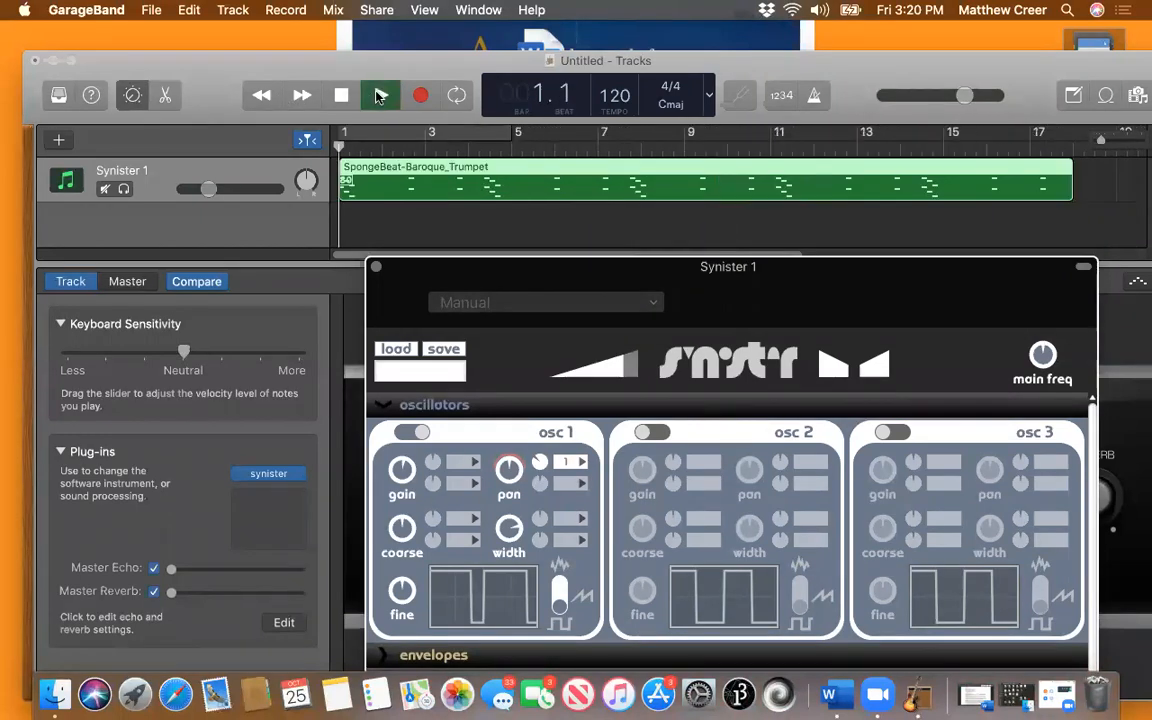
Reposition the synister window to reach the LFOs, raise oscillator 1's pan modulation amount and reduce LFO 1's frequency, keeping LFO1 as source.
drag(445, 278, 209, 73)
drag(303, 257, 301, 176)
click(172, 540)
drag(173, 551, 170, 597)
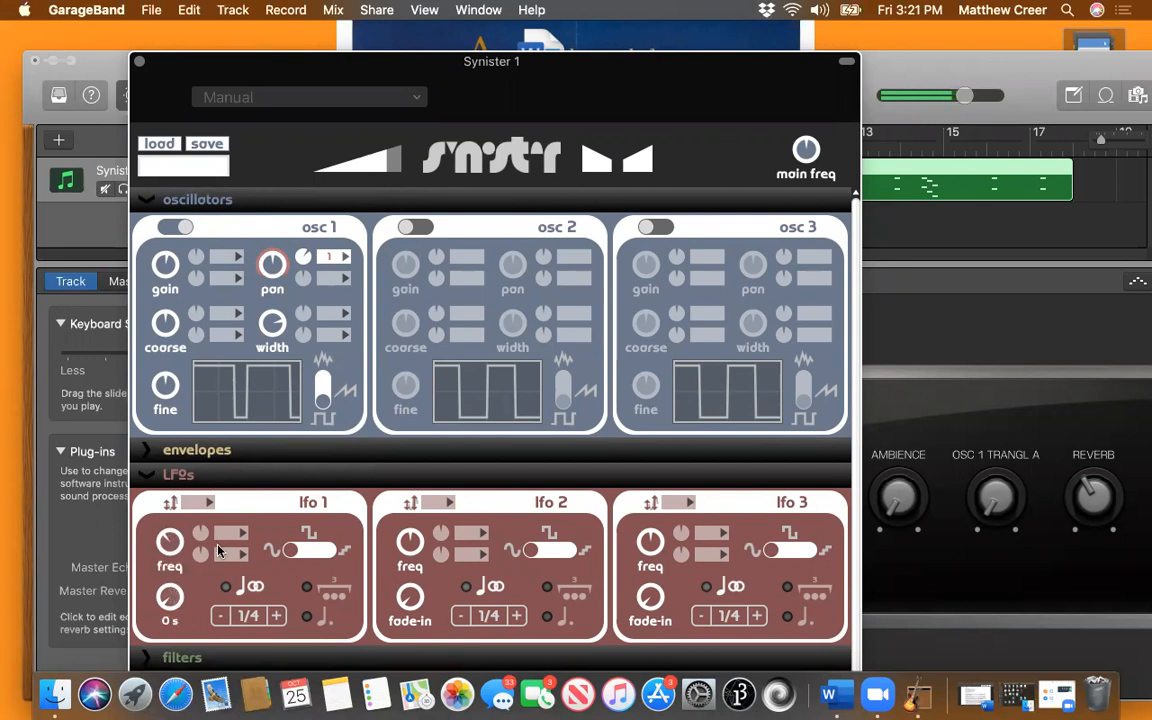
click(341, 262)
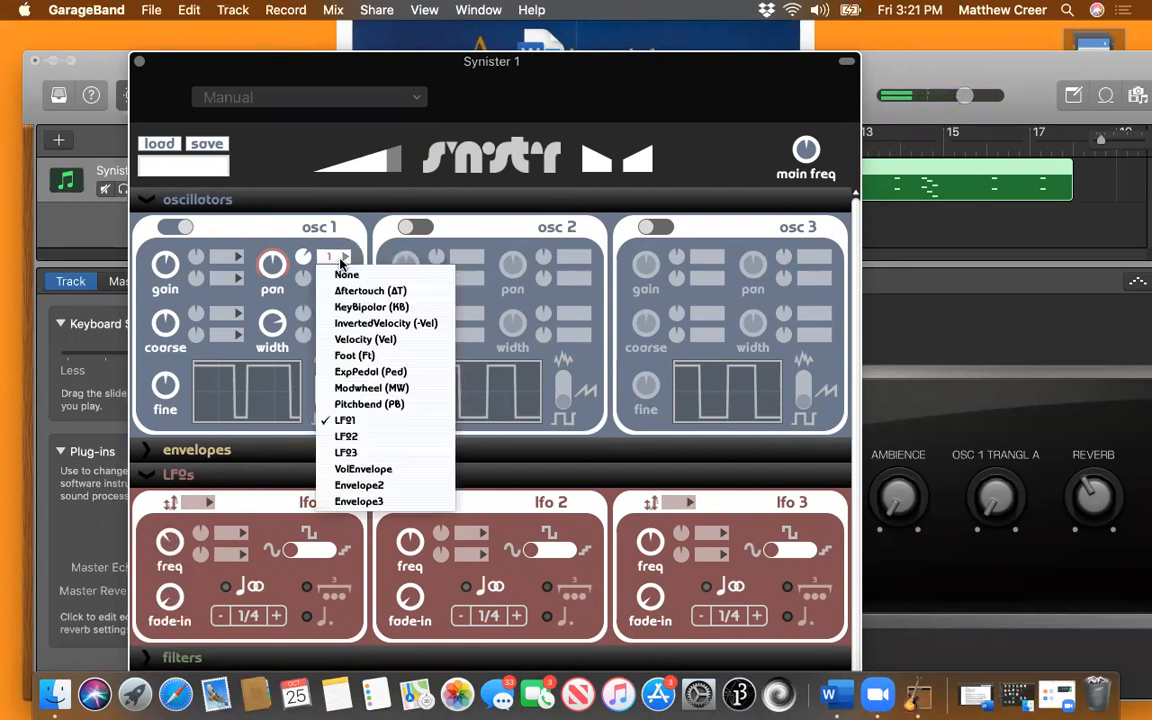
click(341, 262)
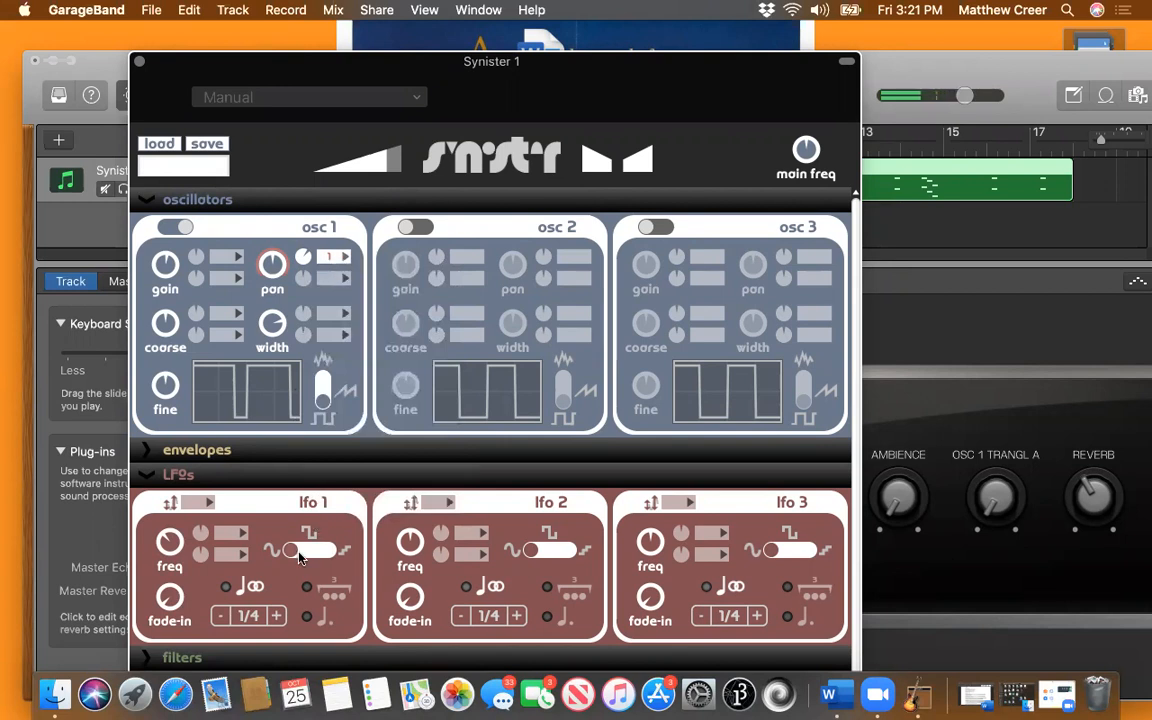
Raise LFO 1's frequency, reduce oscillator 1's pan modulation amount to 0 % and set its first modulation source to None.
mouse_move(172, 562)
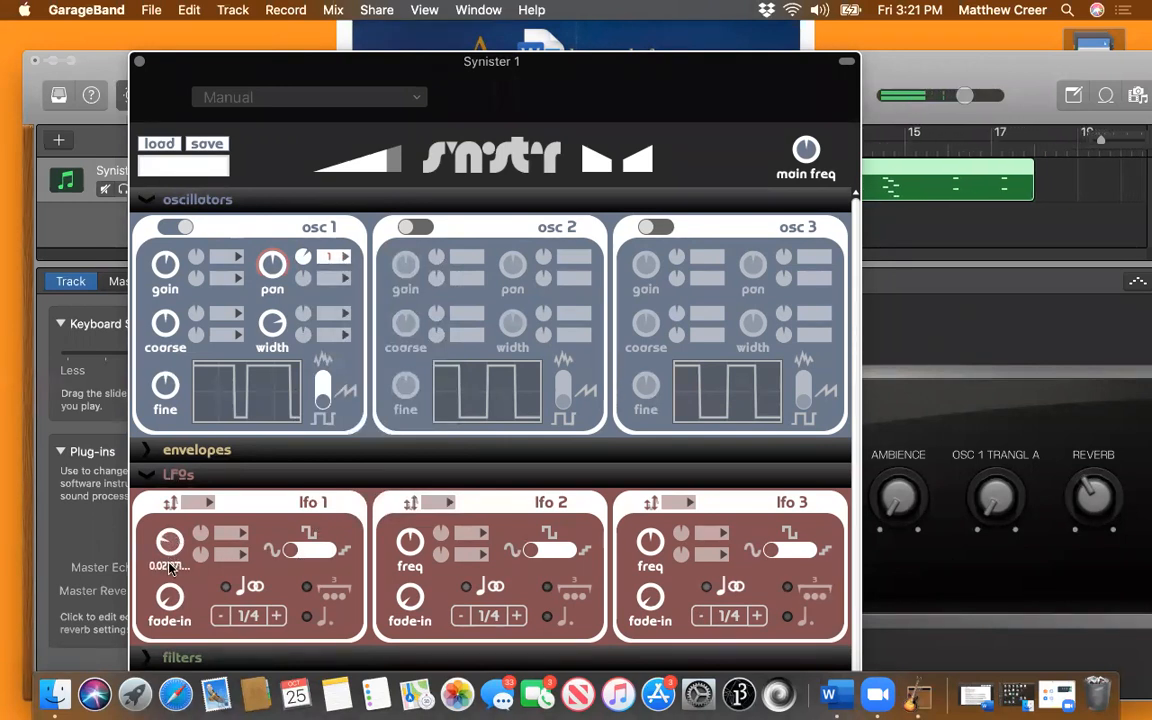
drag(172, 553, 178, 527)
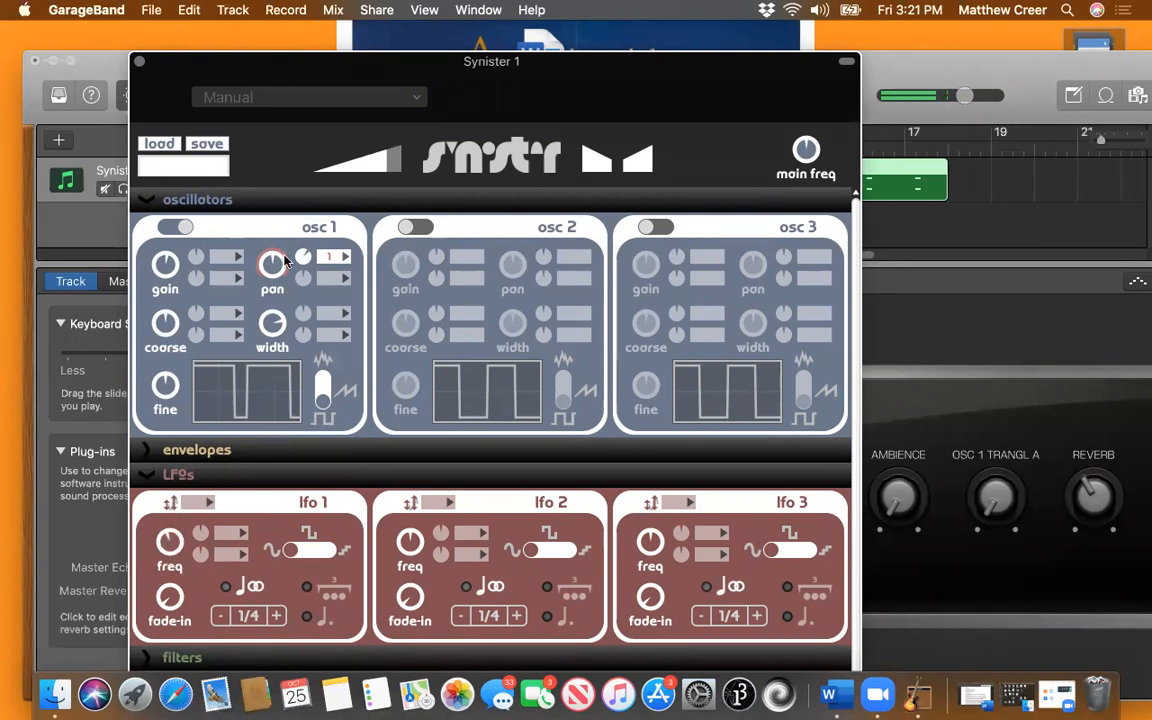
drag(303, 254, 286, 430)
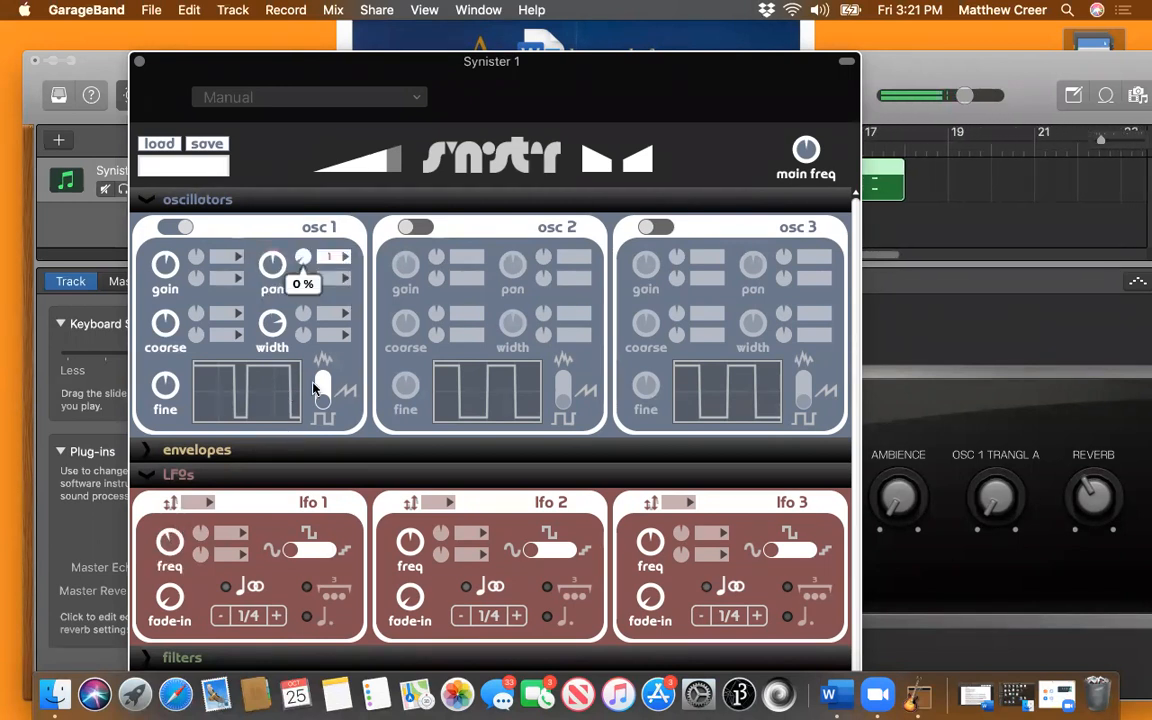
click(335, 257)
click(337, 275)
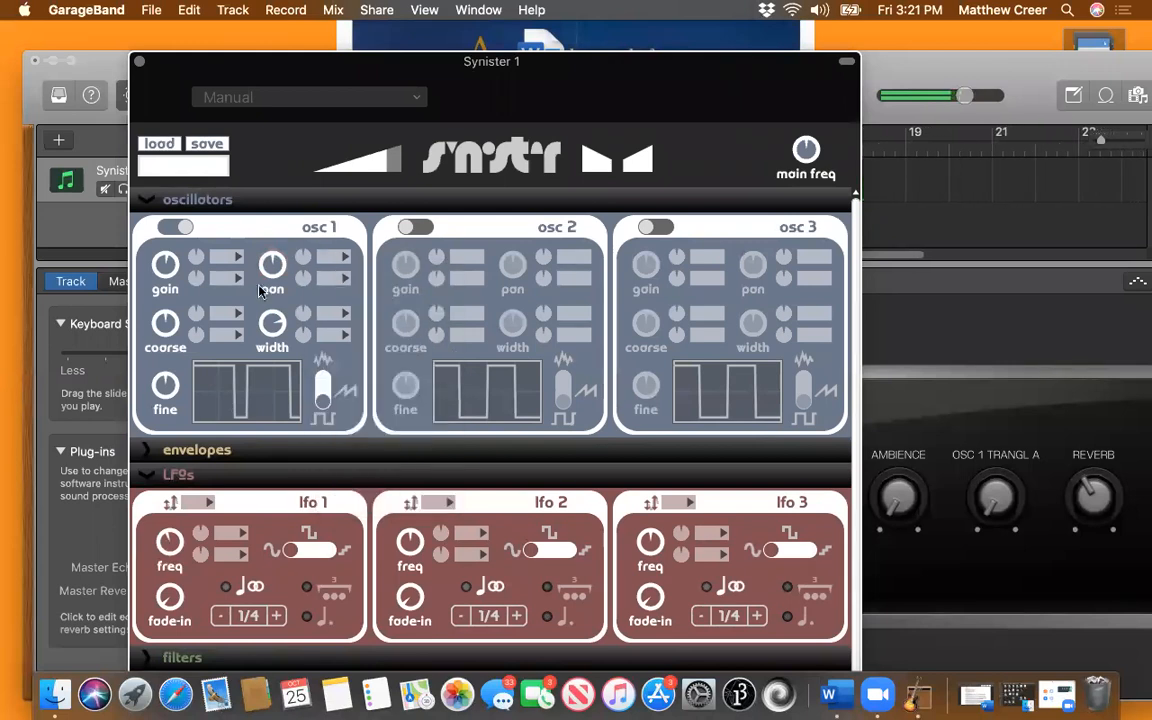
Assign LFO1 as the first modulation source of oscillator 1's gain and raise its modulation amount.
click(240, 260)
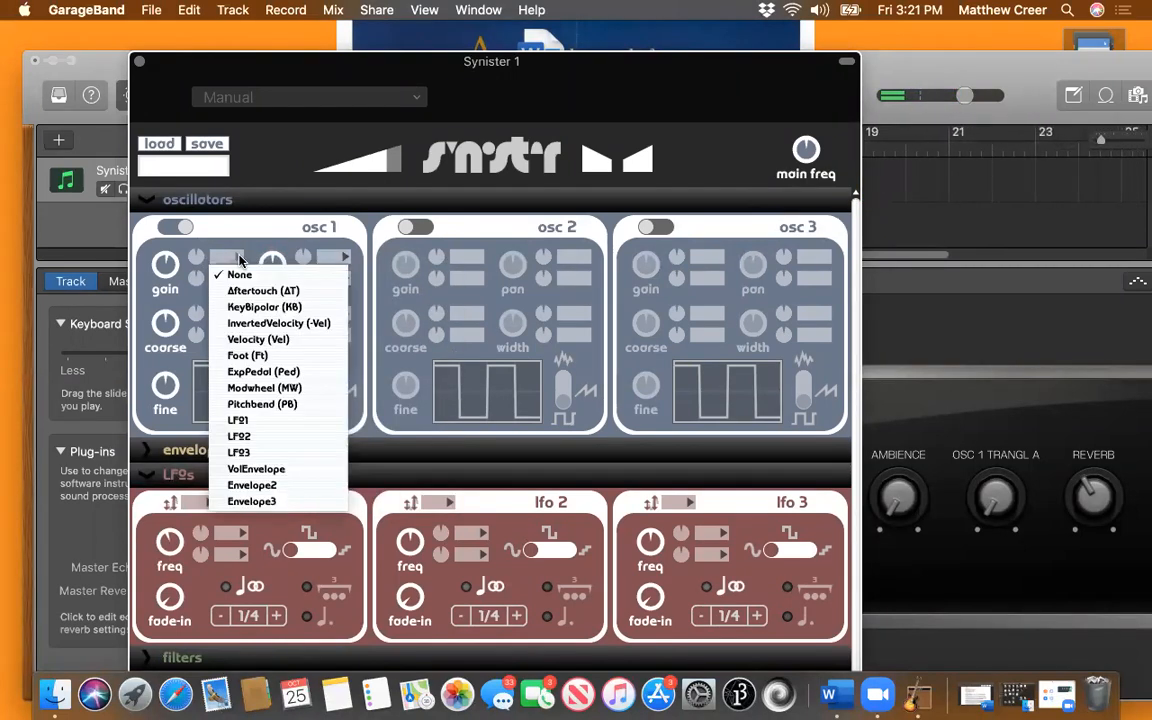
click(240, 420)
drag(199, 262, 198, 203)
Move the synister window clear of the transport controls, return to the project's beginning and play it briefly.
drag(220, 72, 367, 295)
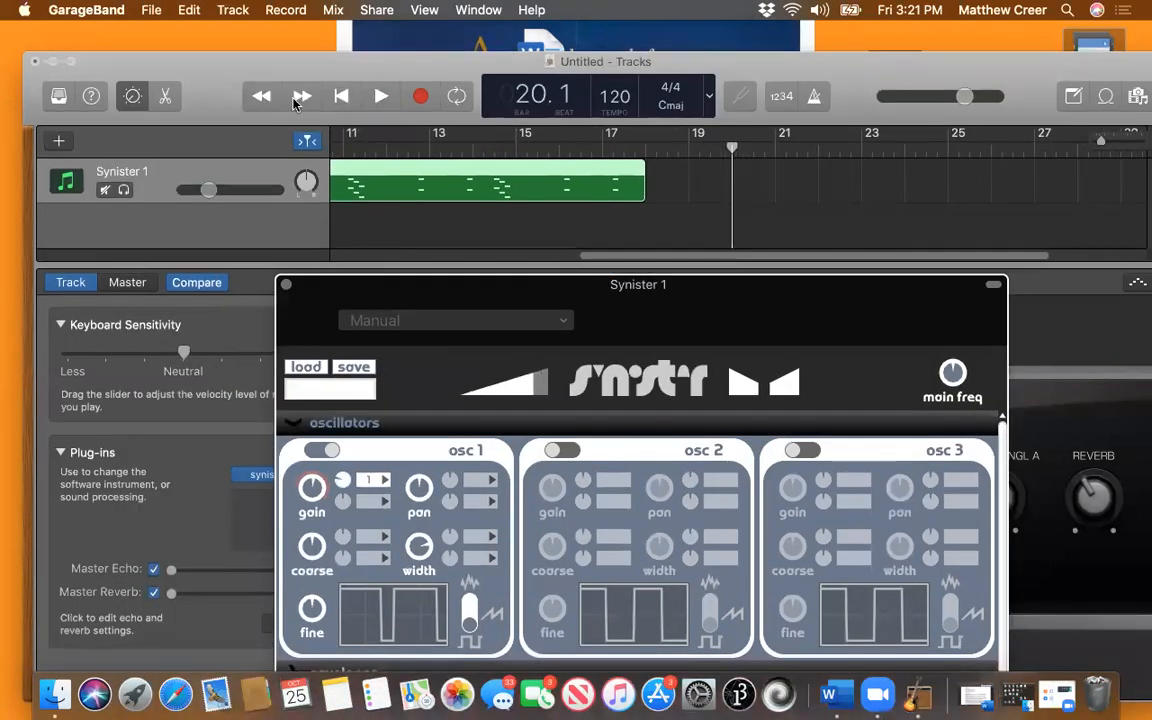
click(381, 96)
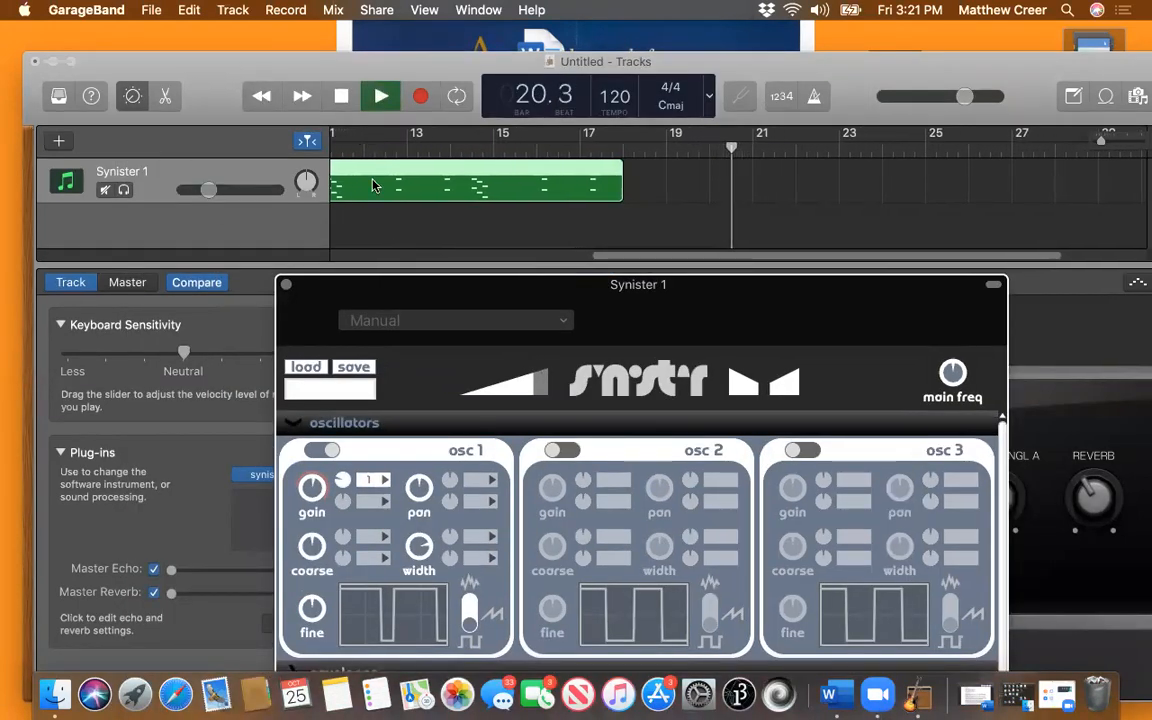
click(342, 98)
click(342, 98)
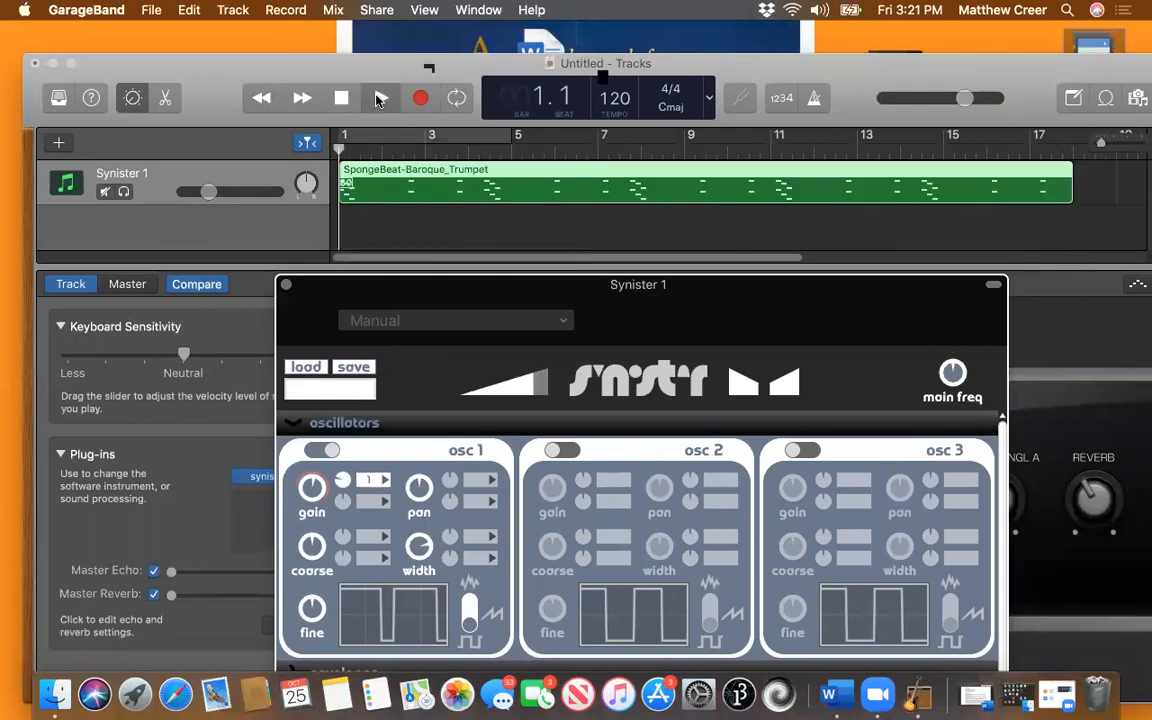
key(space)
click(343, 98)
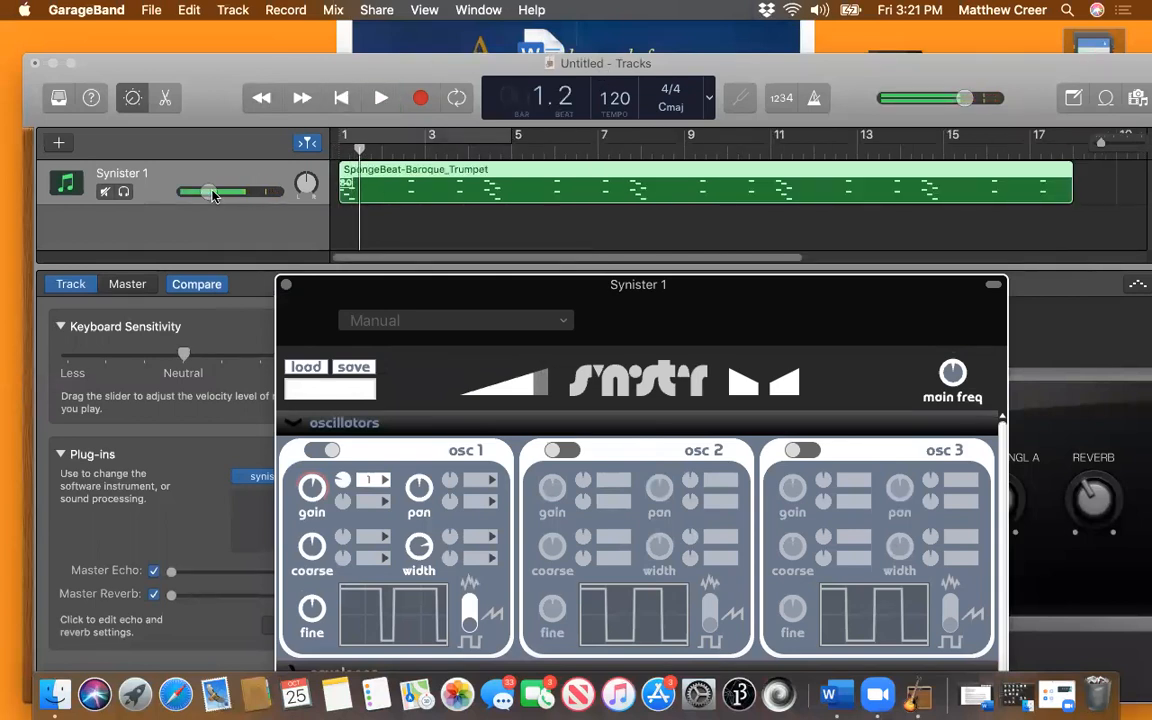
Lower the Synister 1 track's volume slightly, then reposition the synister window and adjust oscillator 1's gain modulation amount.
drag(210, 193, 207, 193)
drag(375, 289, 282, 162)
drag(250, 354, 250, 338)
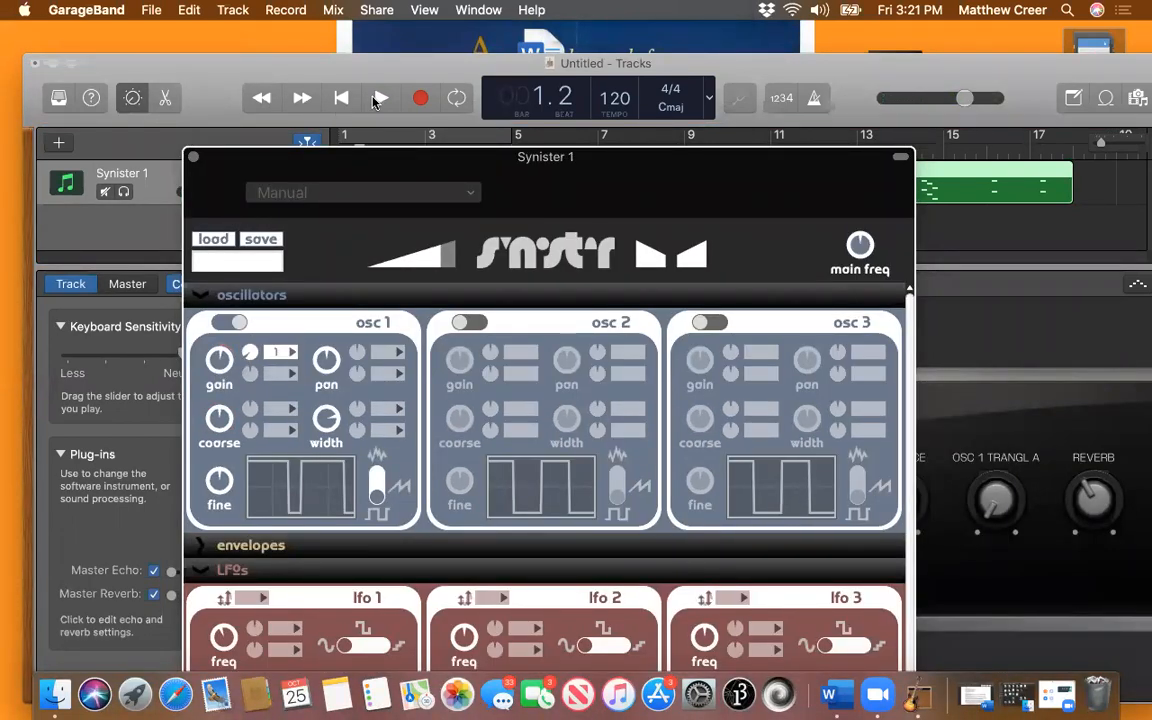
Play the project while adjusting oscillator 1's gain modulation amount and raising LFO 1's frequency.
click(379, 99)
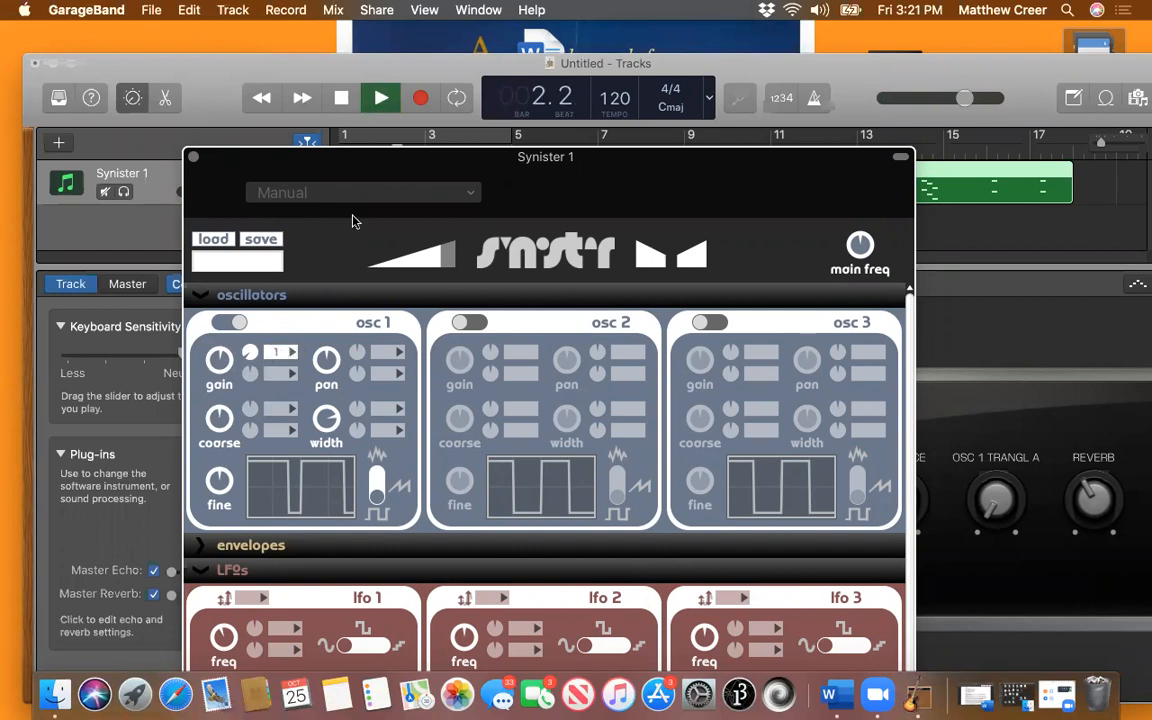
mouse_move(245, 355)
mouse_down()
mouse_move(245, 325)
mouse_move(245, 338)
mouse_up()
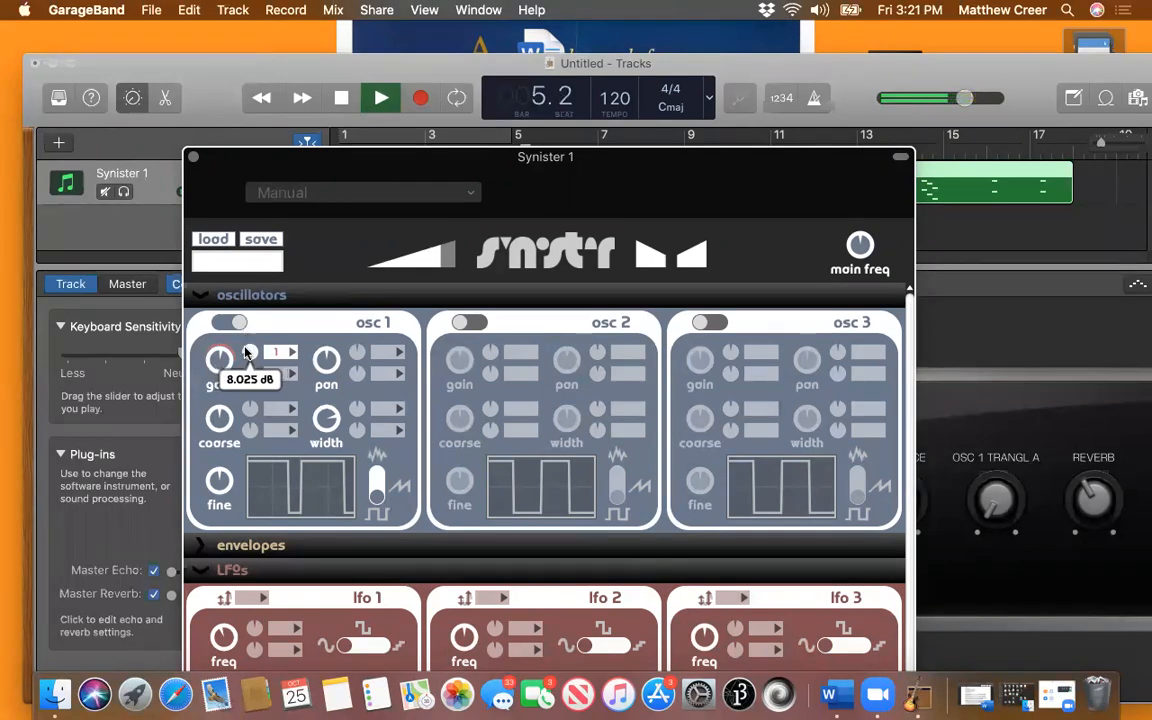
mouse_move(225, 630)
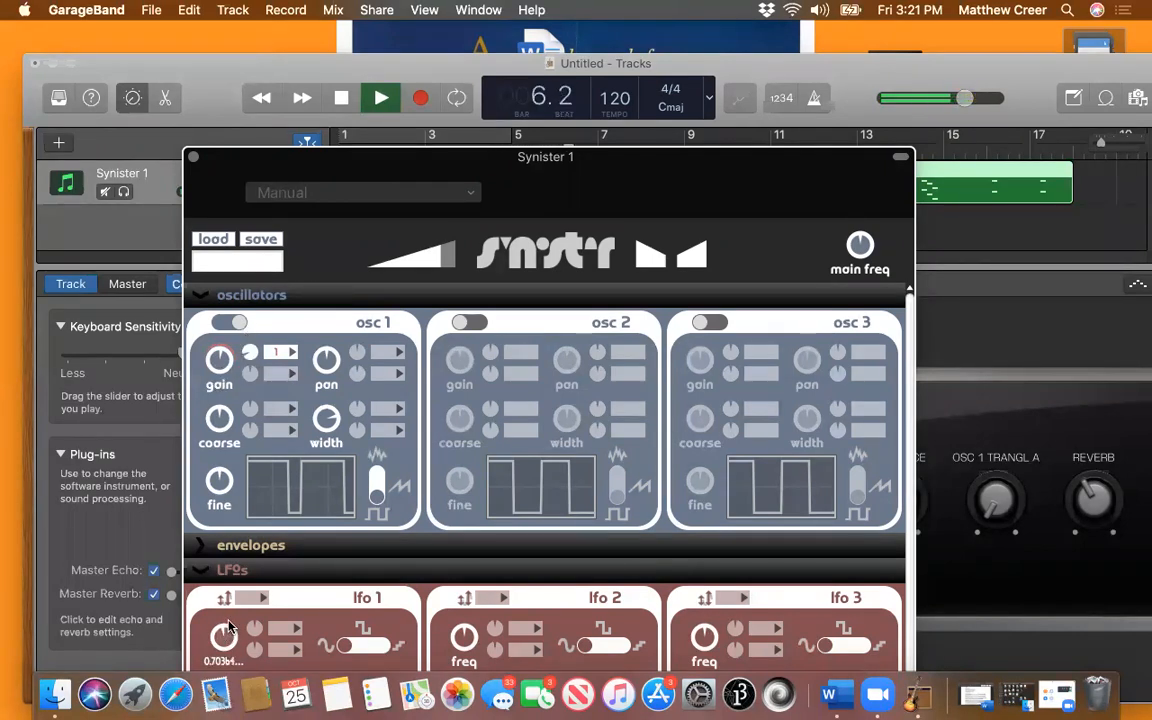
drag(232, 617, 257, 574)
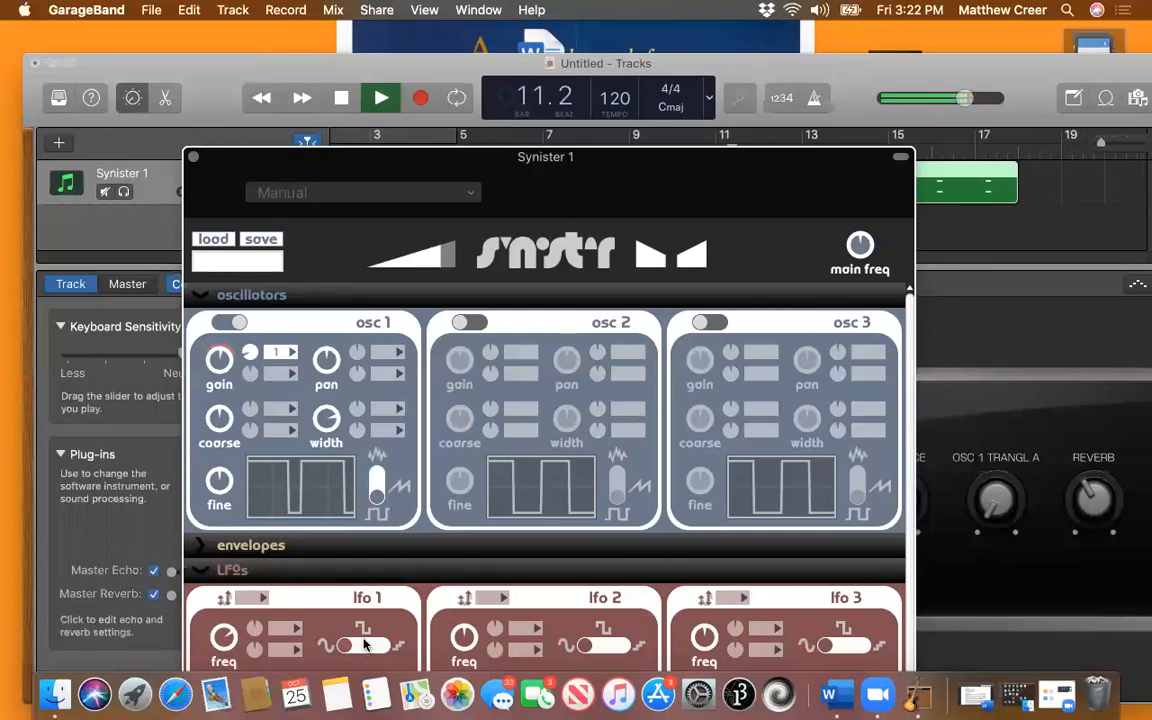
Close the synister window, replay the project briefly from the beginning and stop playback.
click(194, 157)
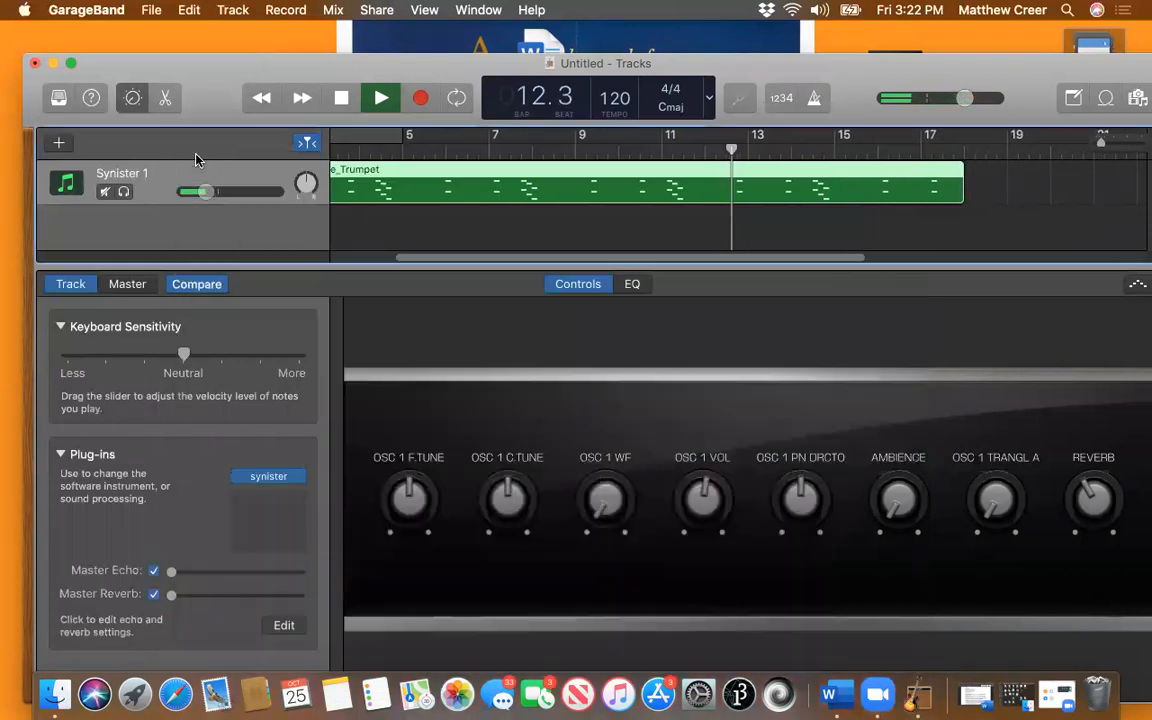
click(338, 101)
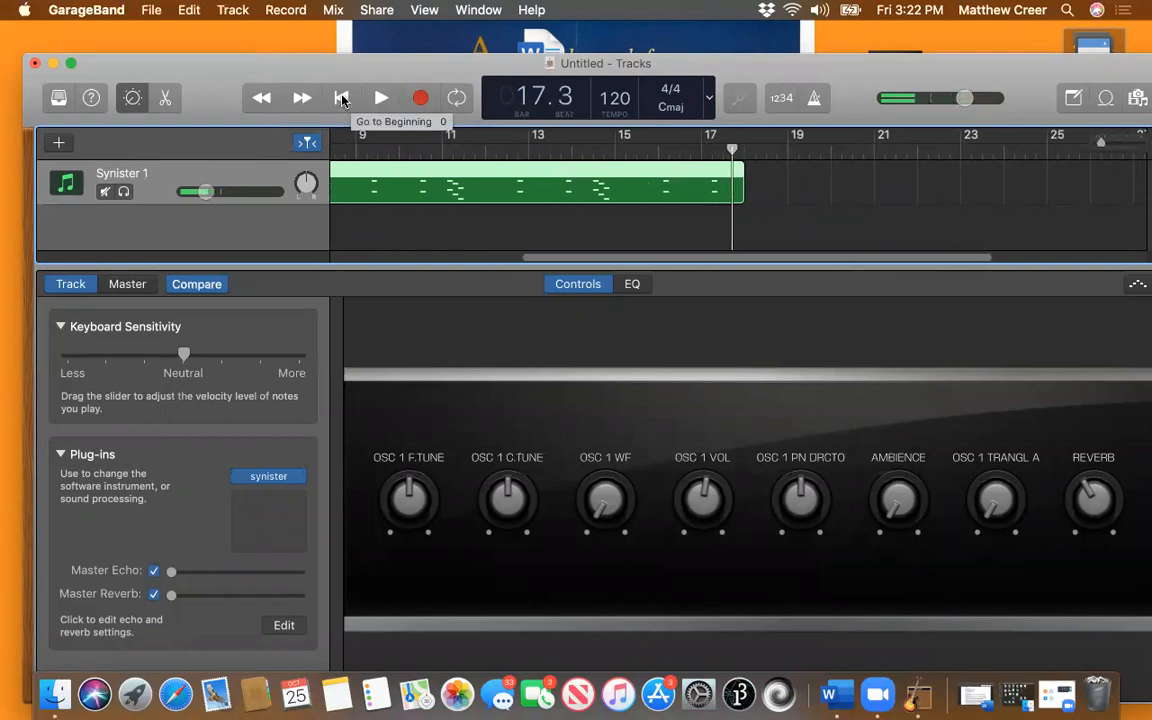
click(340, 102)
click(381, 98)
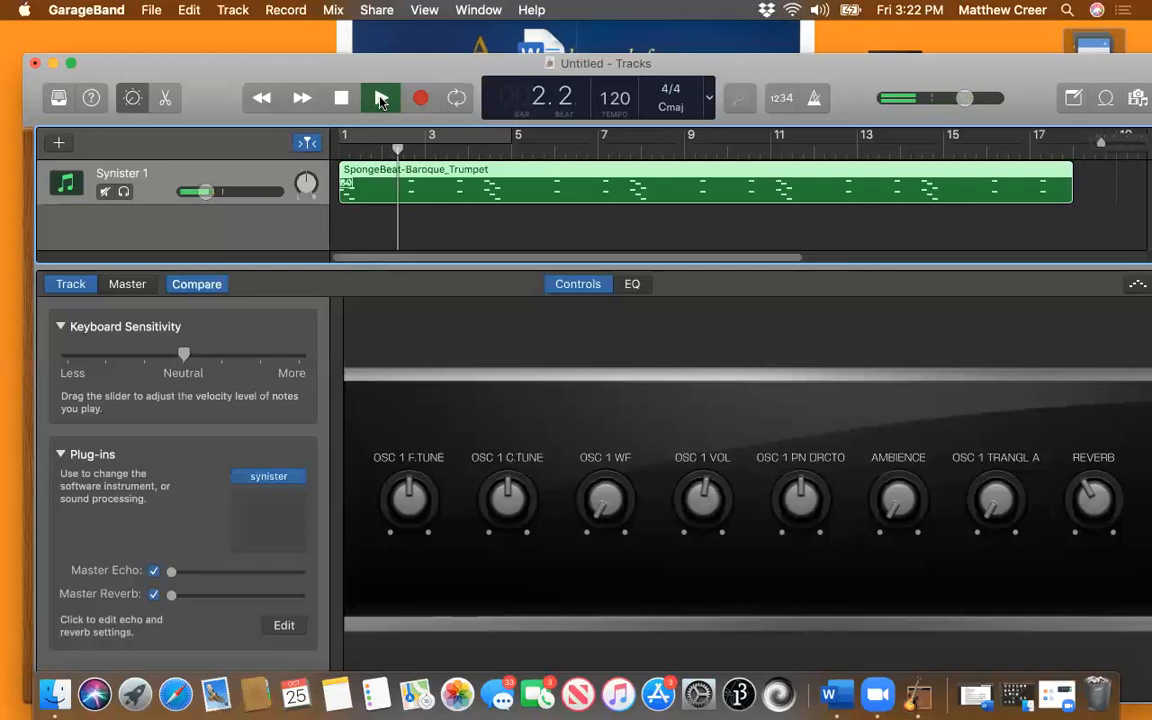
click(341, 99)
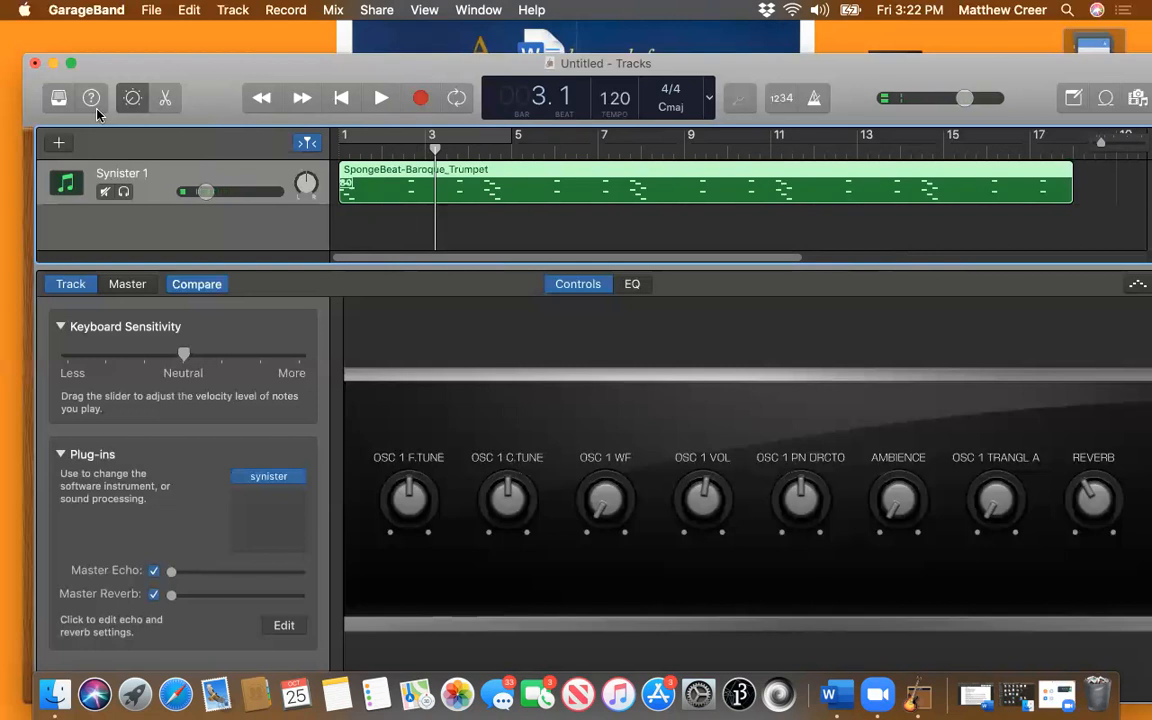
Create a new Software Instrument track in the project.
click(130, 100)
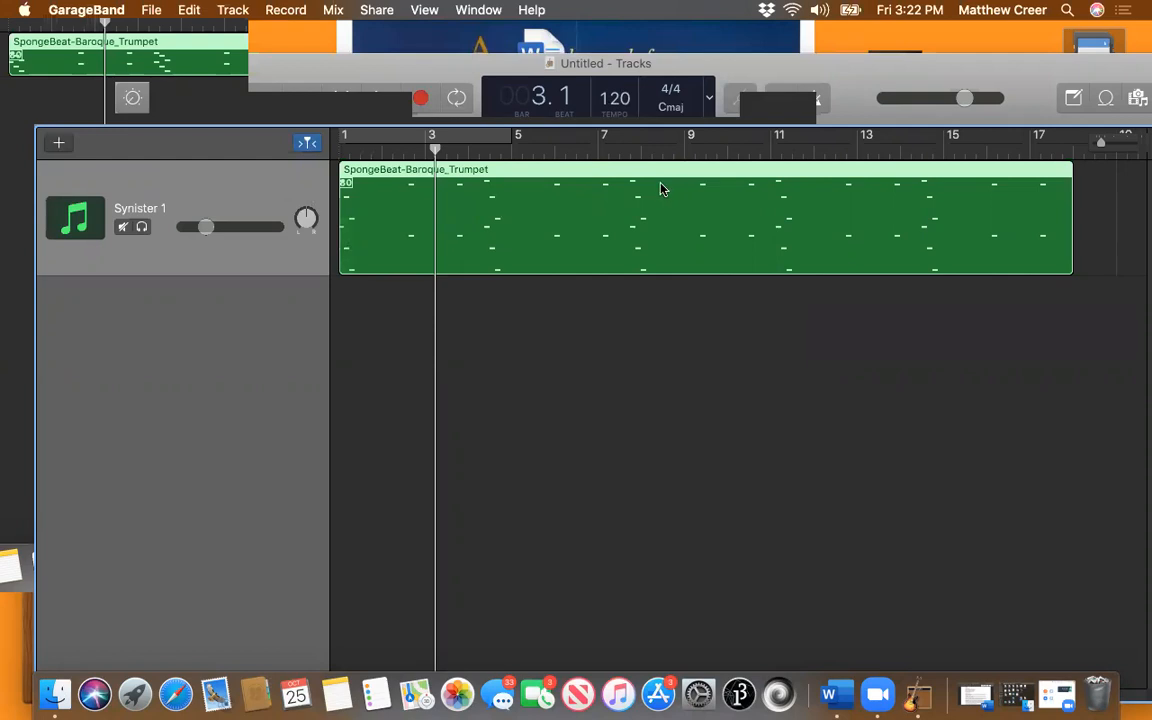
click(230, 10)
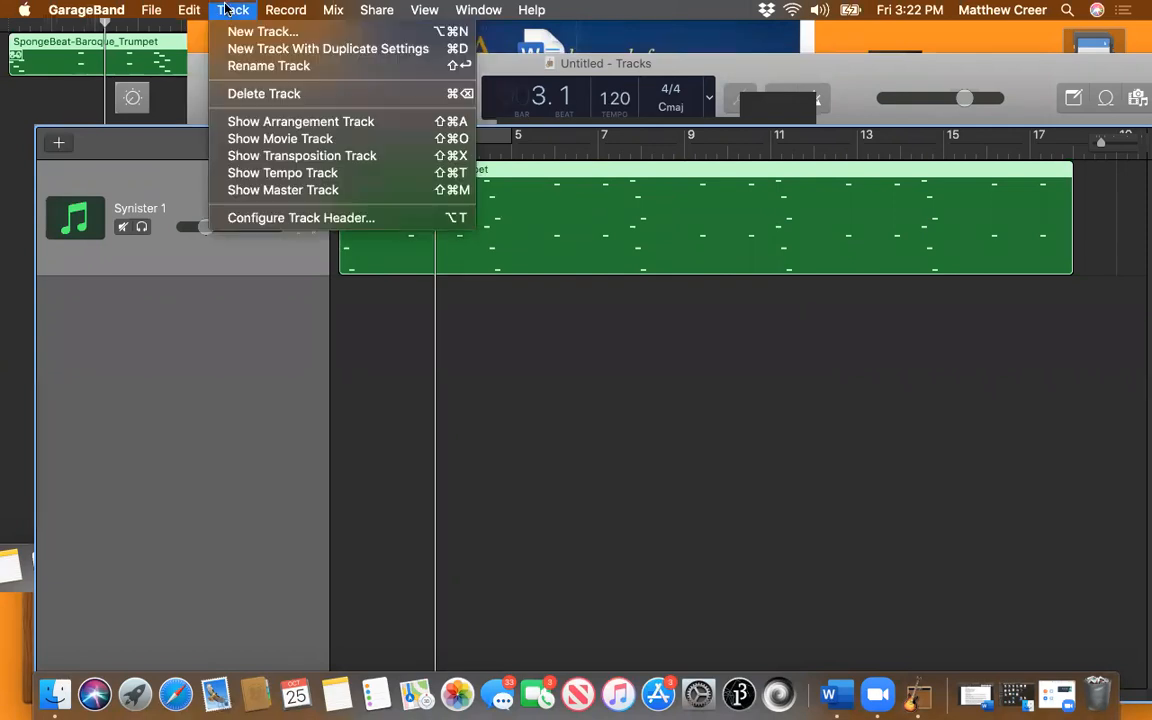
click(241, 33)
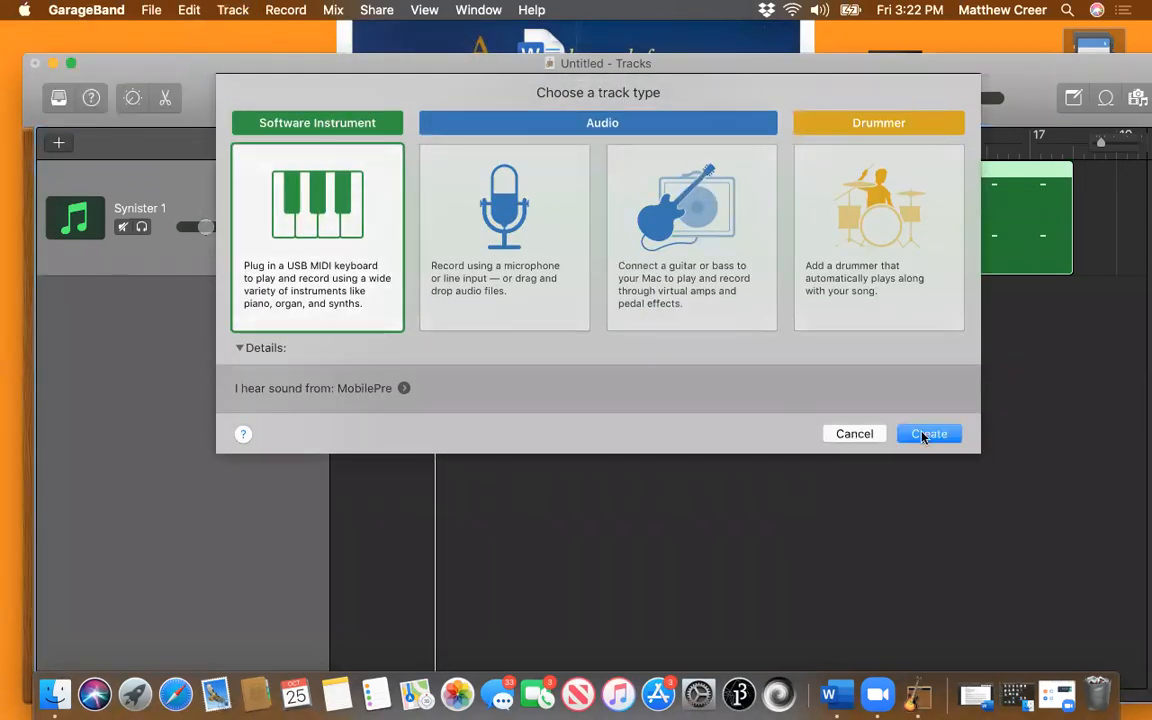
click(930, 434)
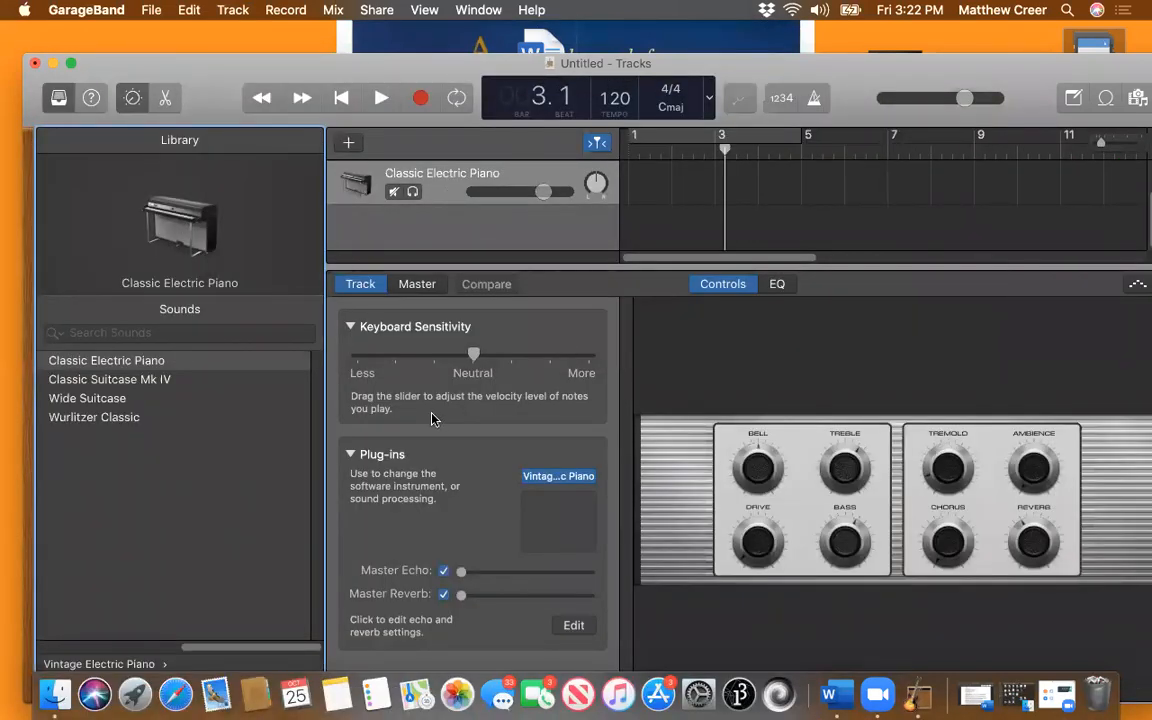
Load the qu.tu-berlin.de synister plug-in as the new track's instrument and close its window.
click(589, 478)
mouse_move(590, 490)
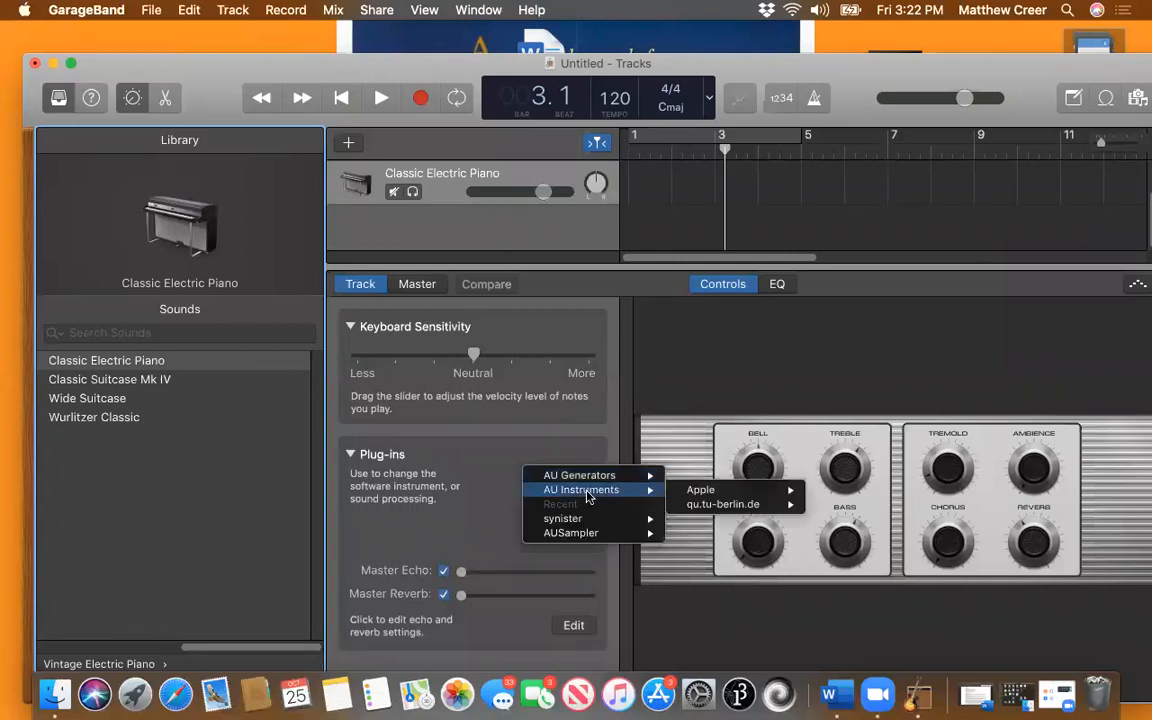
mouse_move(718, 506)
click(827, 508)
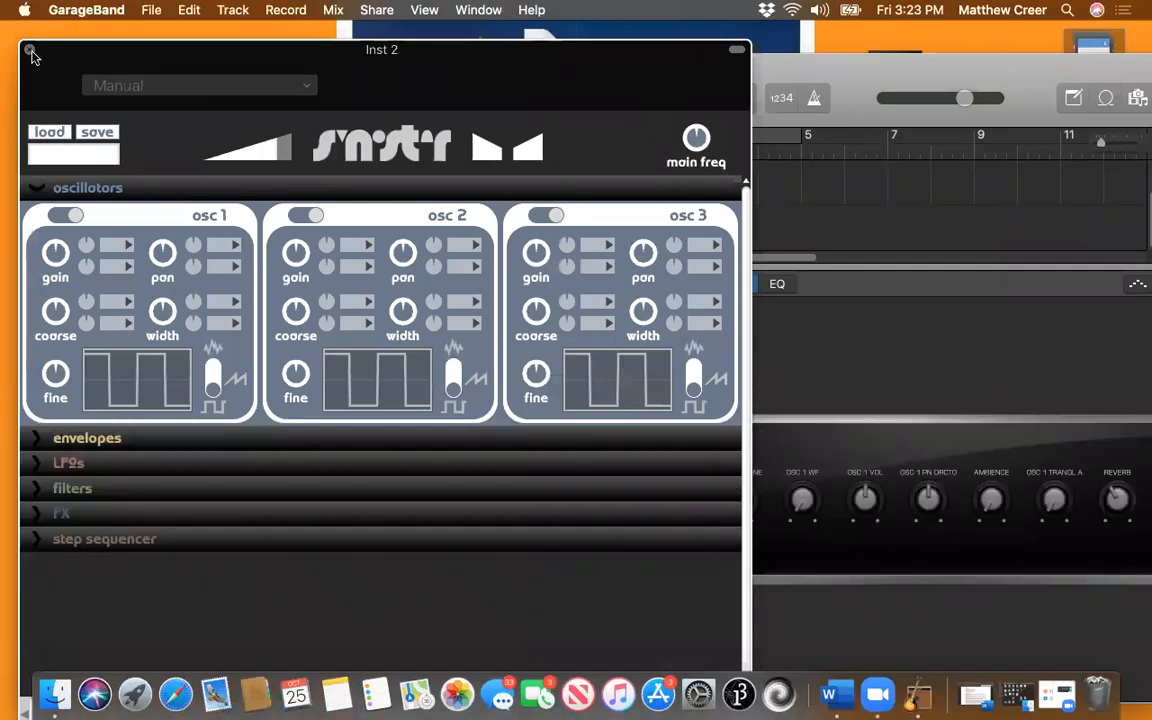
drag(94, 50, 309, 313)
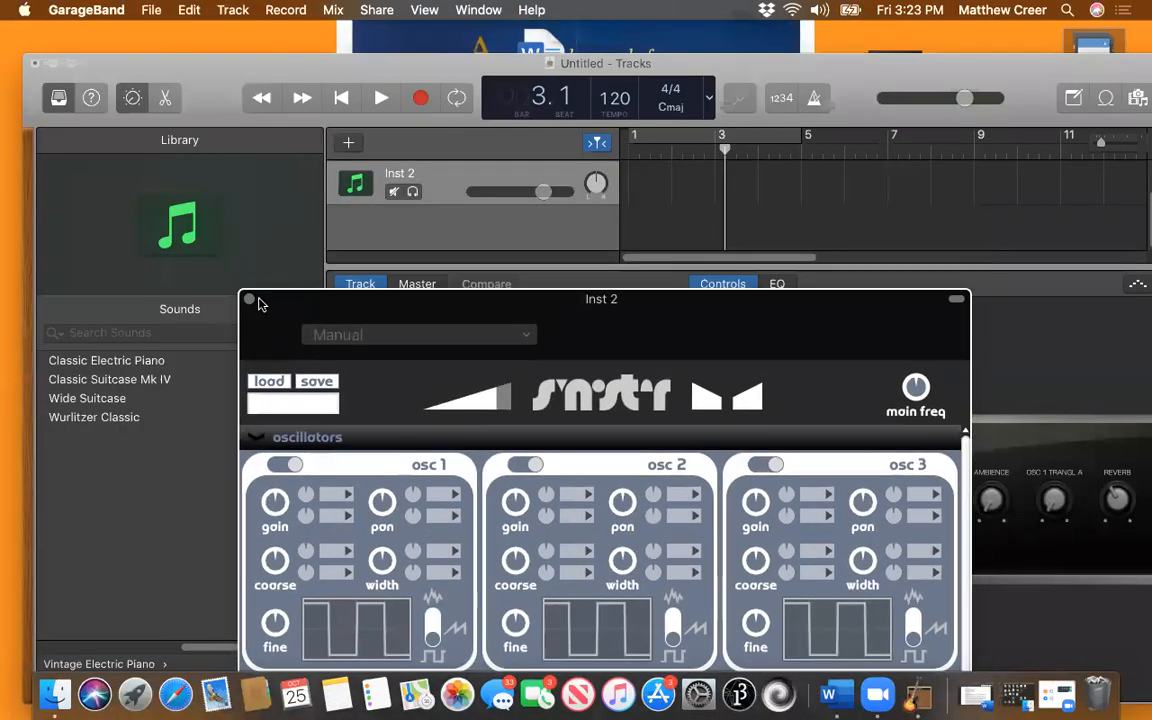
click(250, 299)
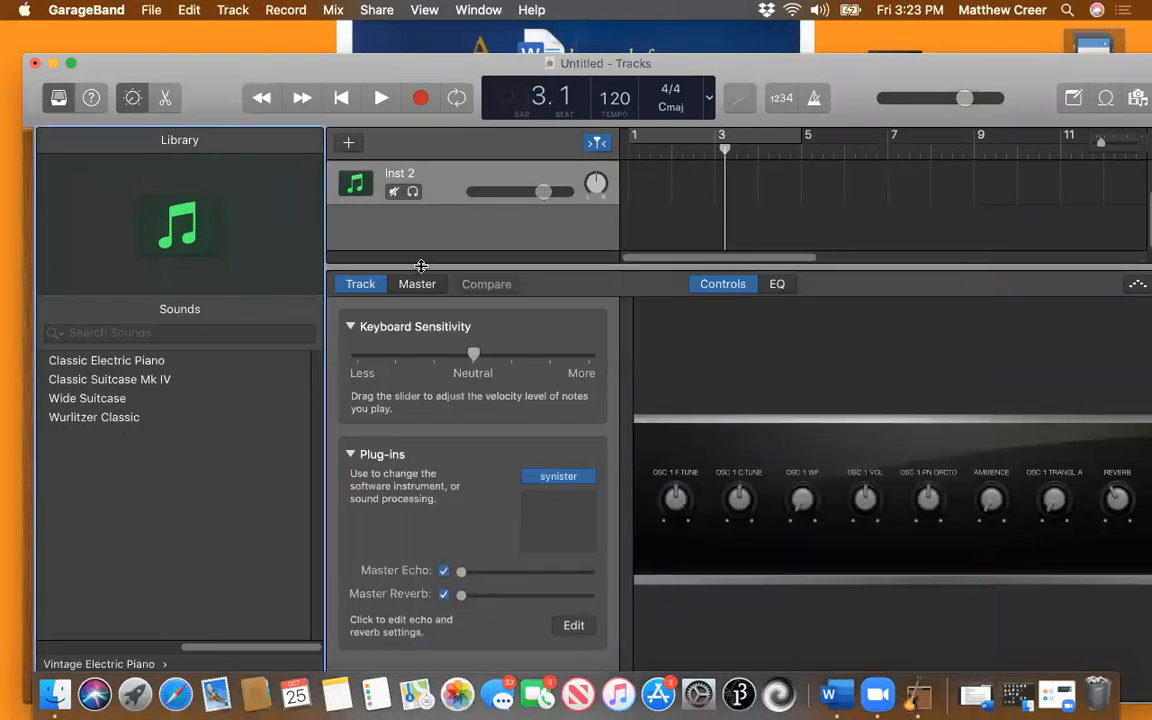
Enlarge the tracks area to show both tracks, mute Synister 1 only and lower the Inst 2 track's volume.
drag(452, 268, 457, 370)
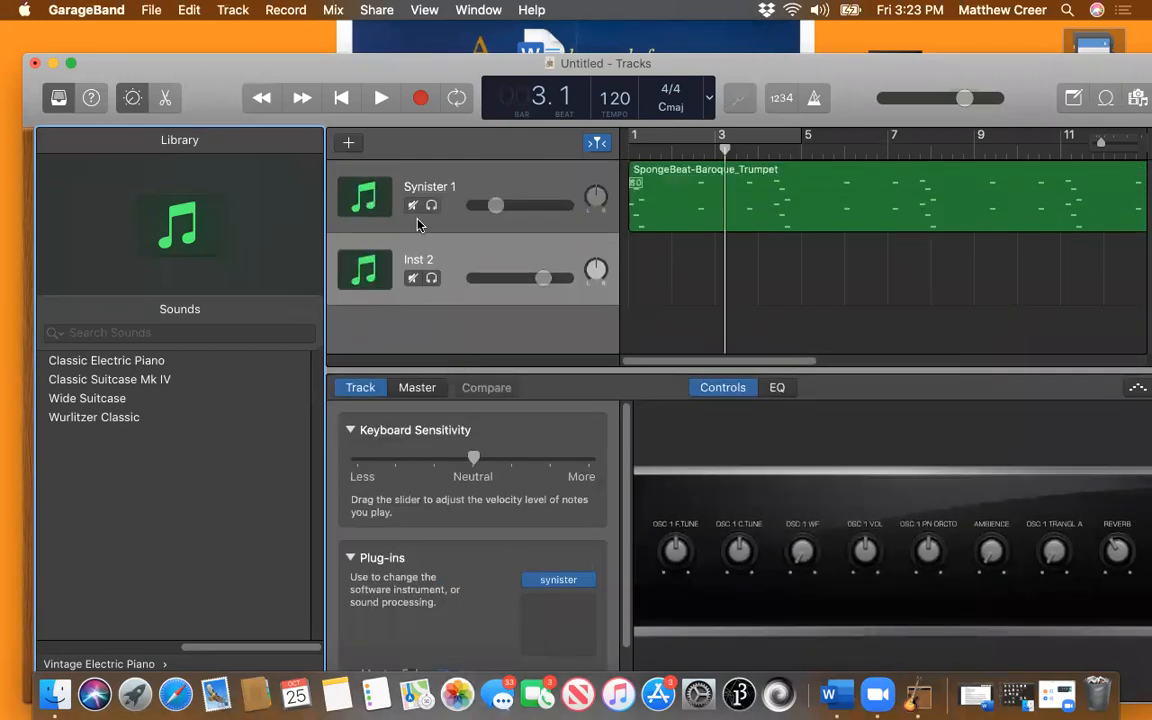
click(412, 278)
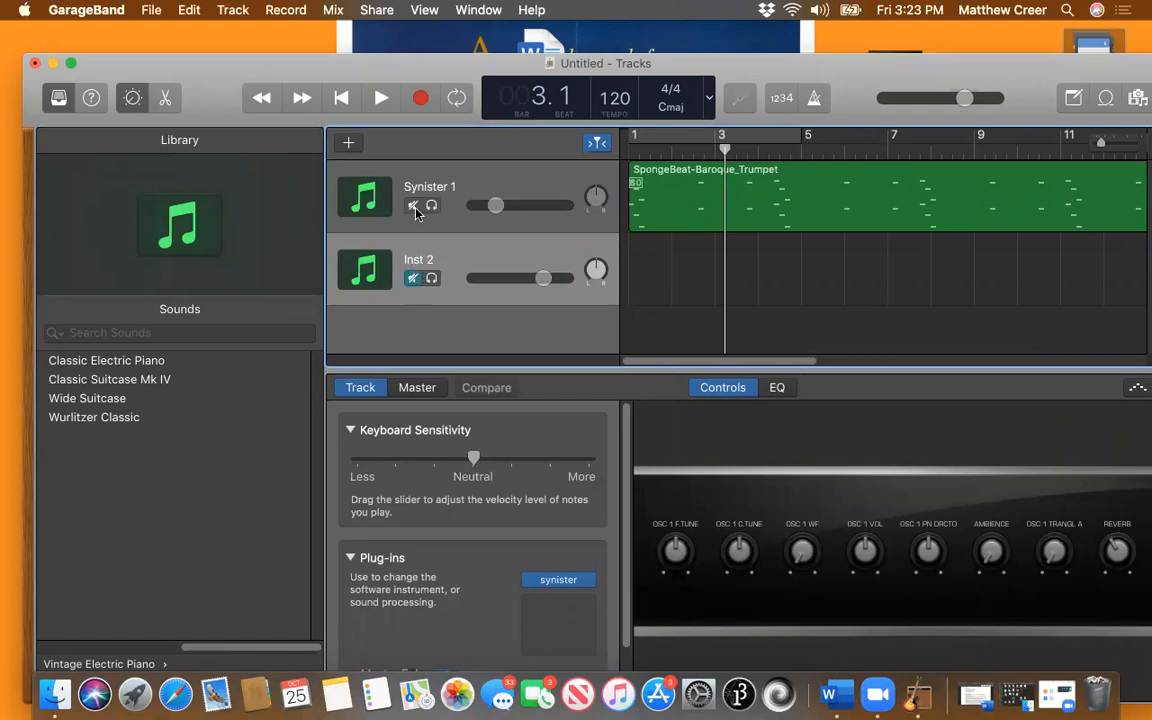
click(413, 206)
click(413, 279)
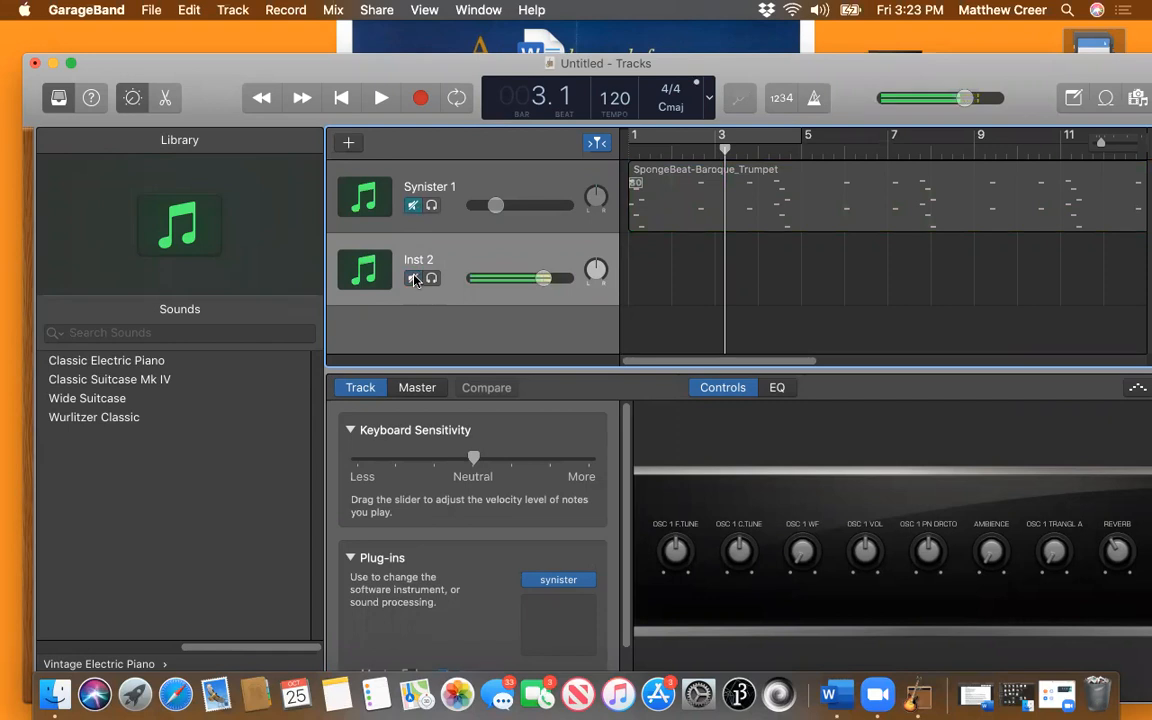
drag(540, 277, 501, 281)
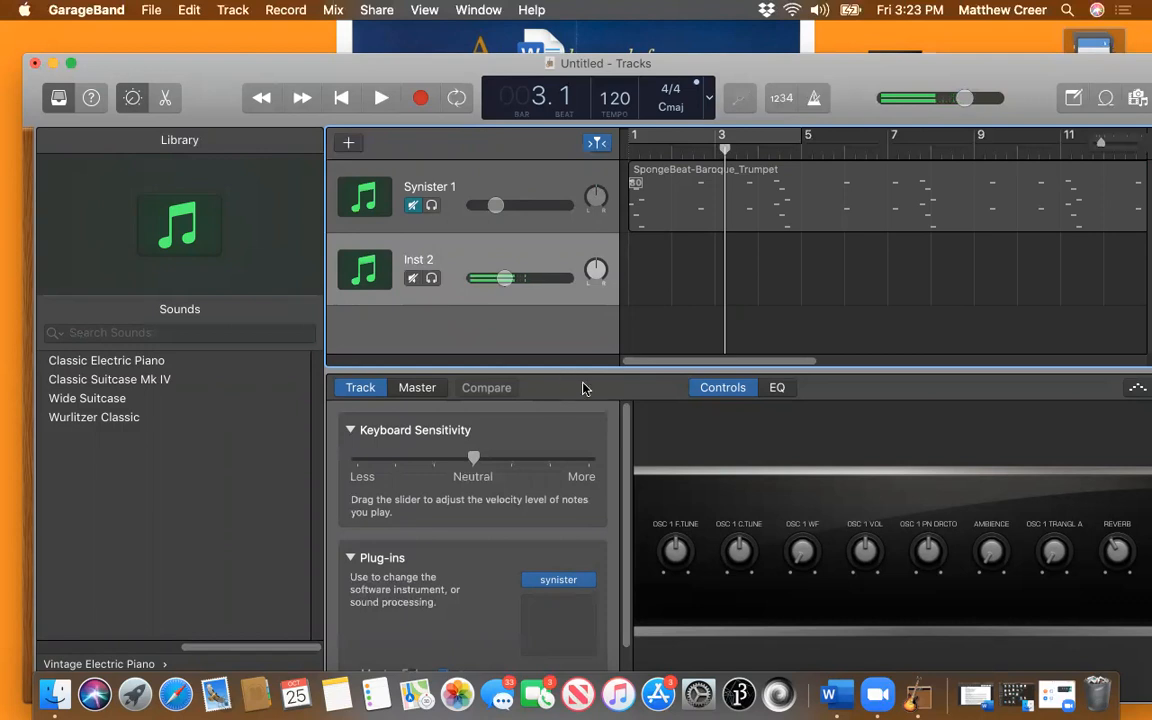
Open the Inst 2 track's synister plug-in and switch off oscillators 2 and 3.
drag(600, 368, 600, 361)
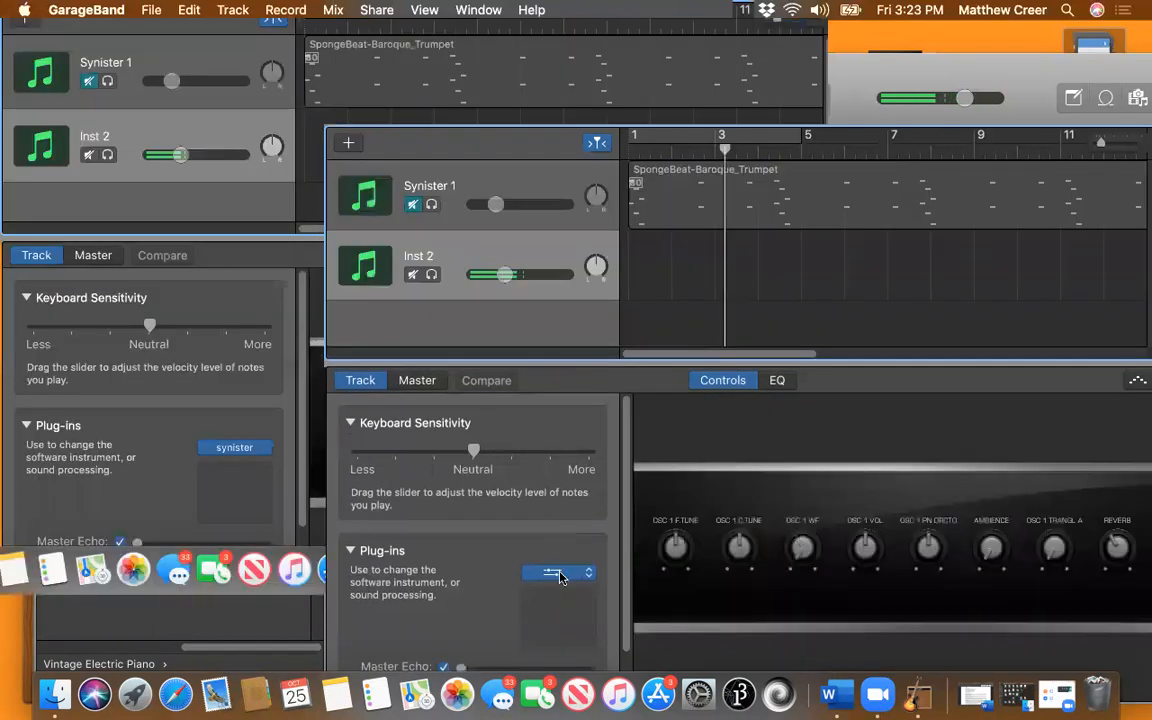
click(560, 576)
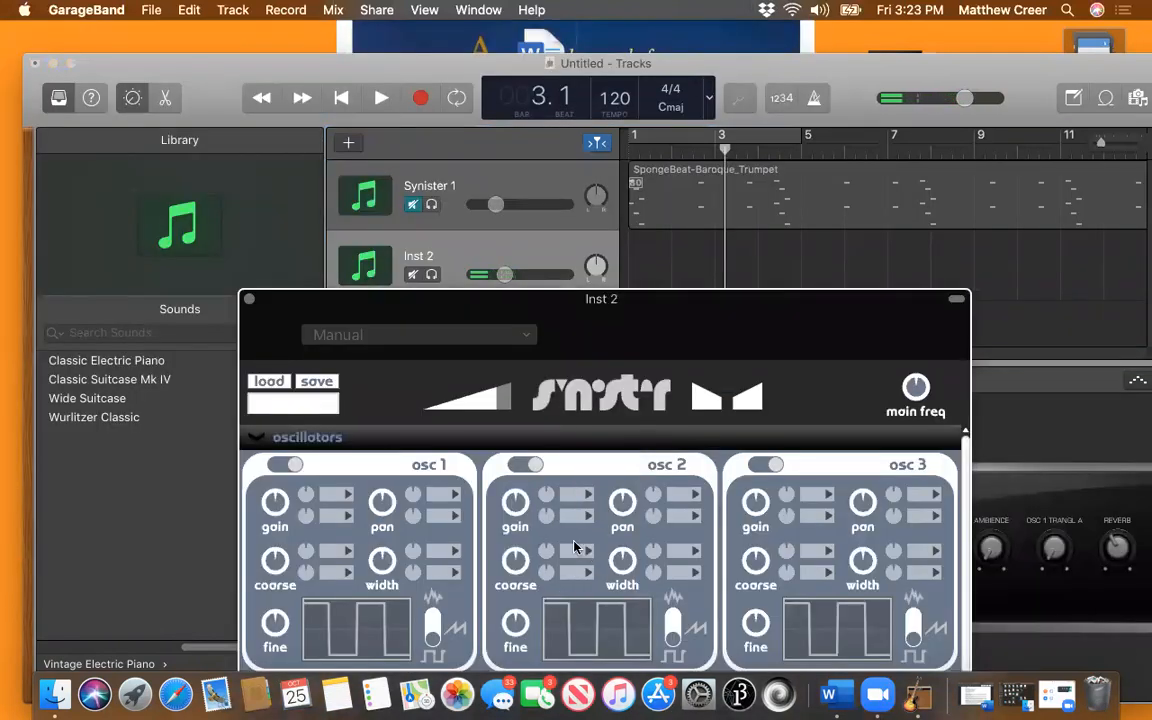
click(525, 464)
click(758, 467)
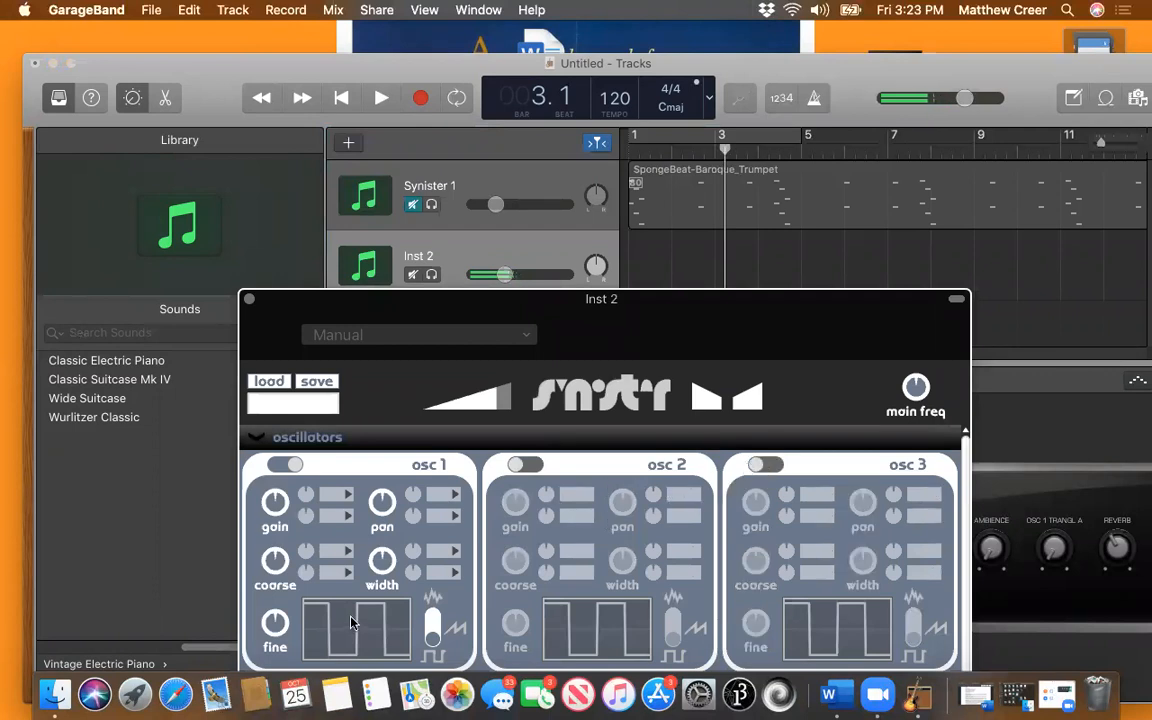
Try the noise waveform for oscillator 1 on Inst 2, then set the waveform to sawtooth.
click(432, 625)
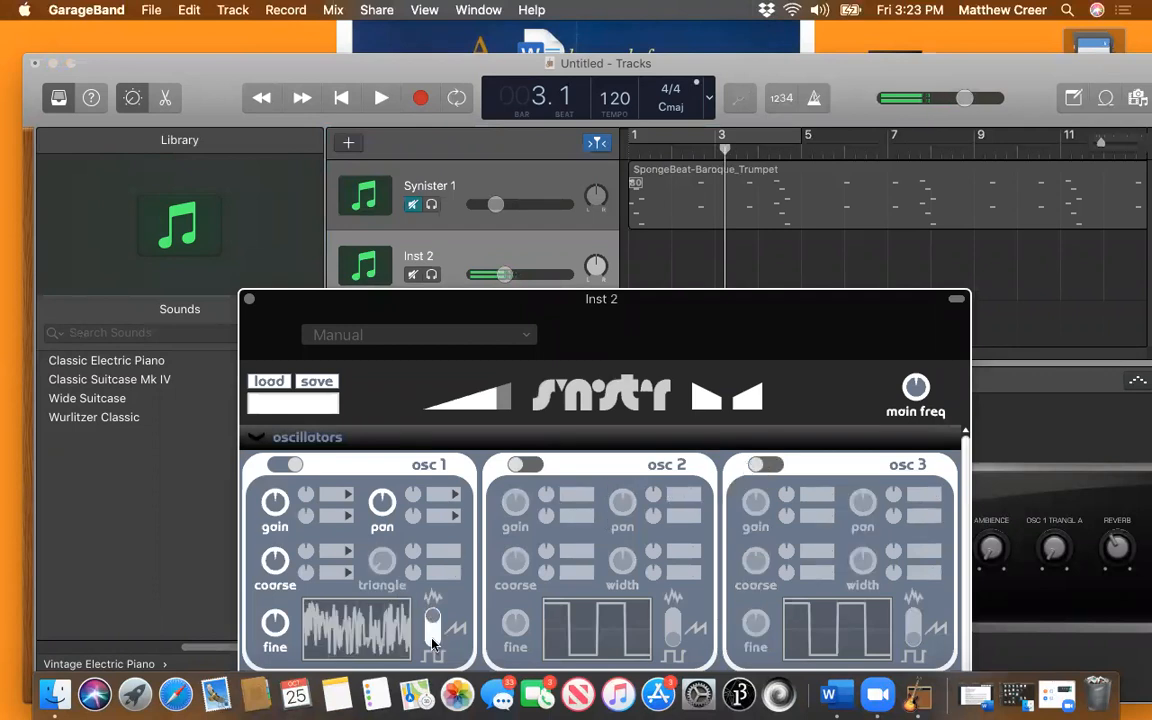
click(432, 625)
click(432, 625)
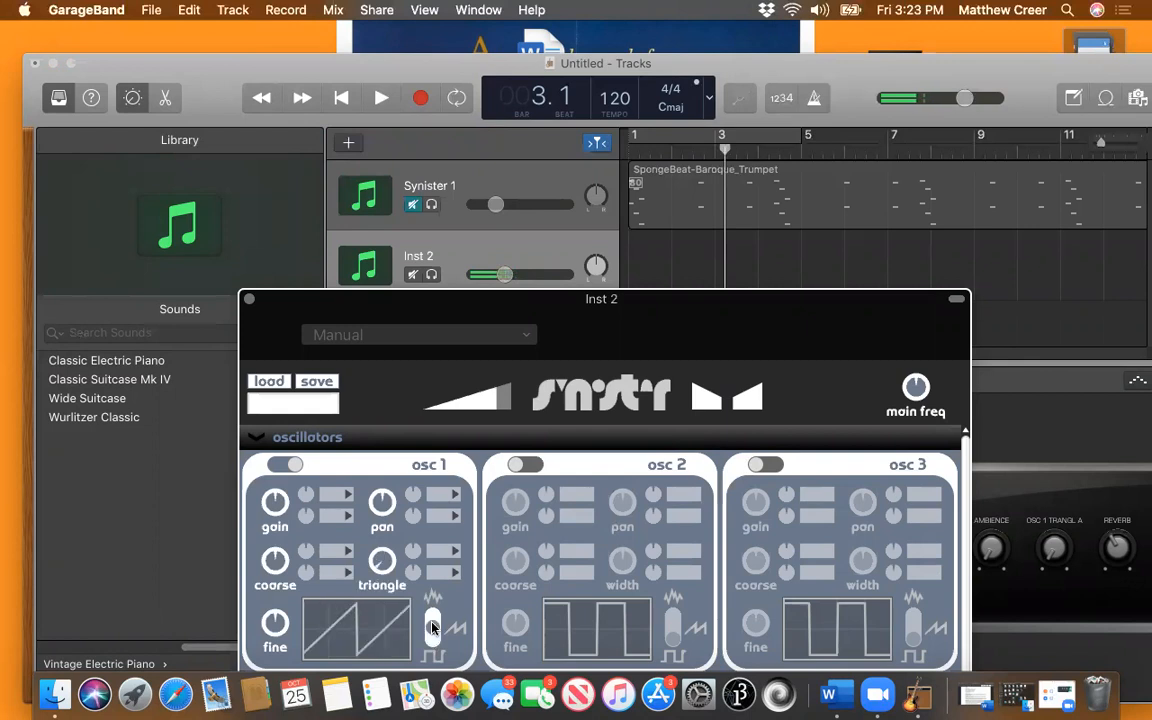
Raise oscillator 1's triangle setting on Inst 2, increase the track's volume and close the plug-in window.
drag(378, 562, 378, 476)
drag(506, 276, 527, 275)
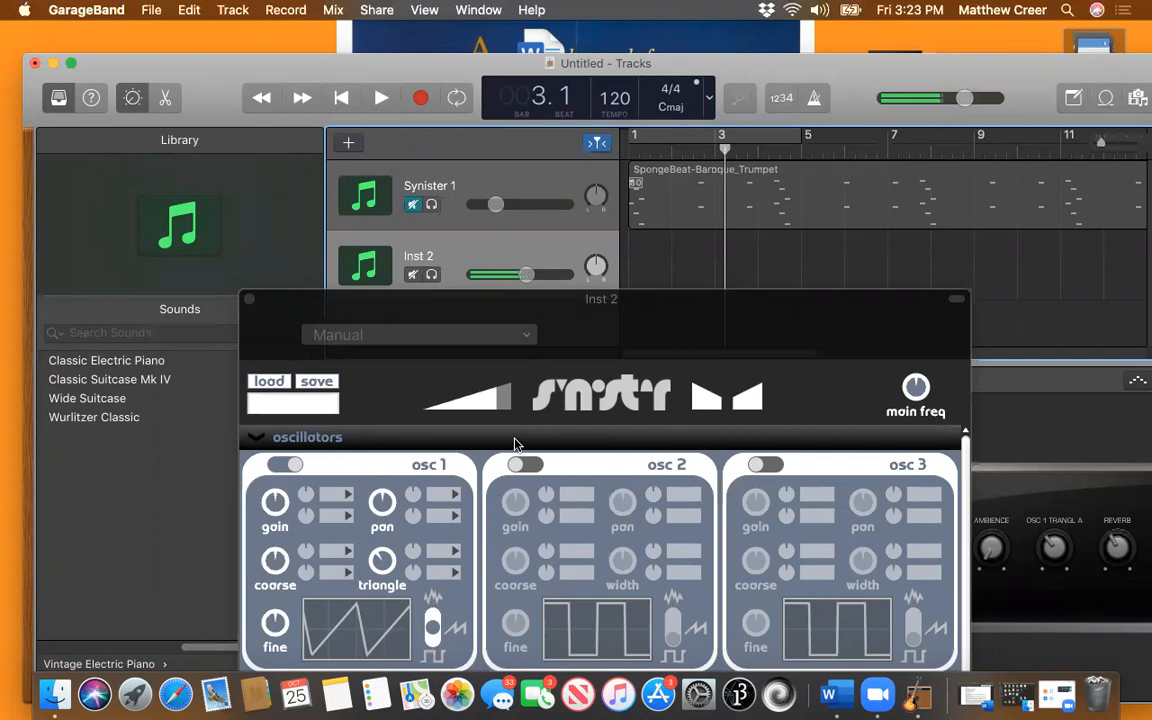
click(250, 300)
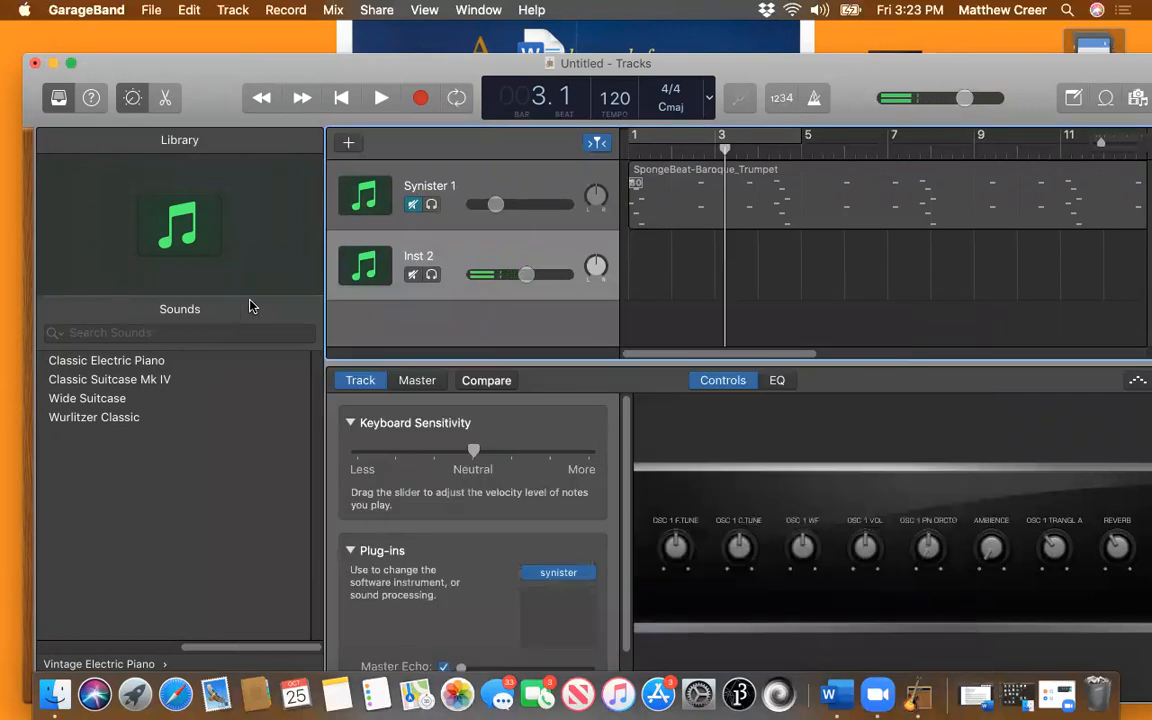
Import SpongeBeat-Drumset_2.mid onto the Inst 2 track without its tempo information and move the region to bar 1.
click(132, 99)
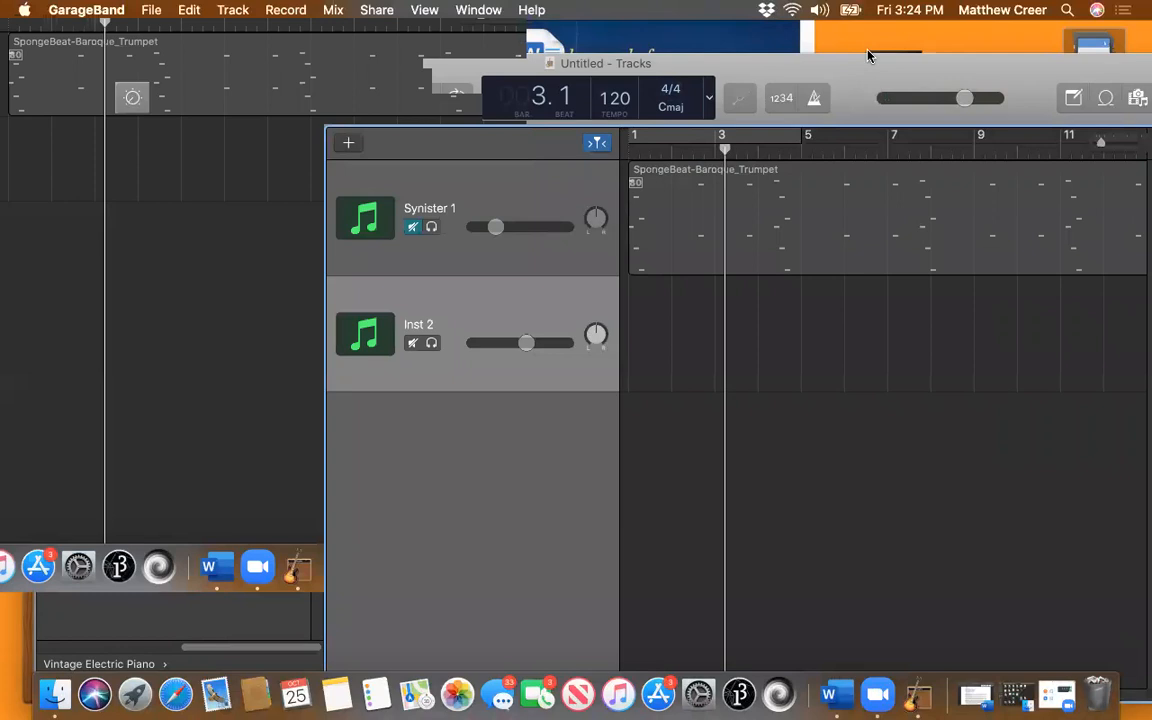
drag(944, 67, 466, 10)
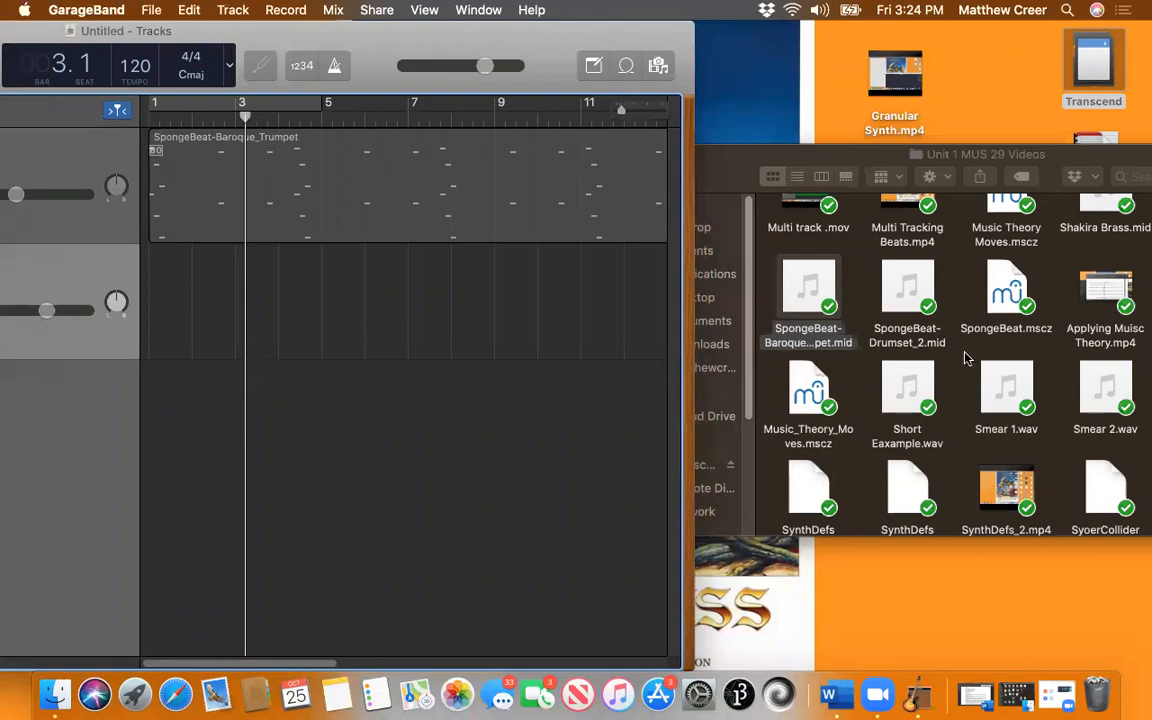
mouse_move(928, 277)
drag(928, 272, 343, 300)
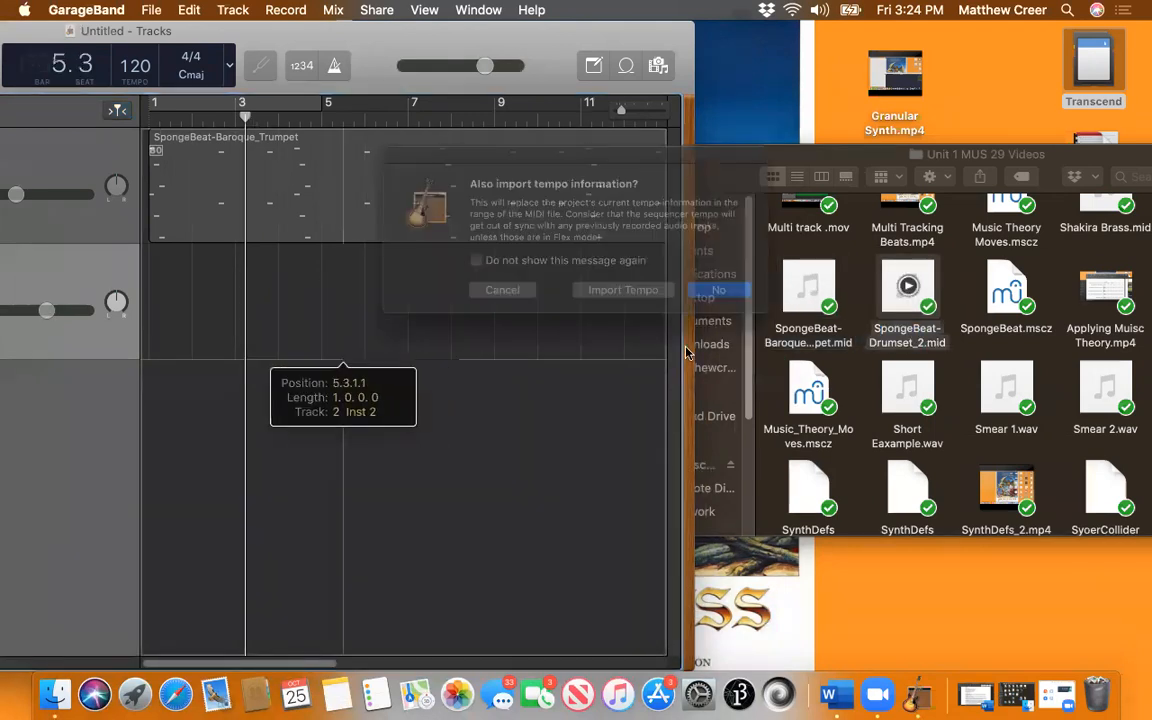
click(739, 292)
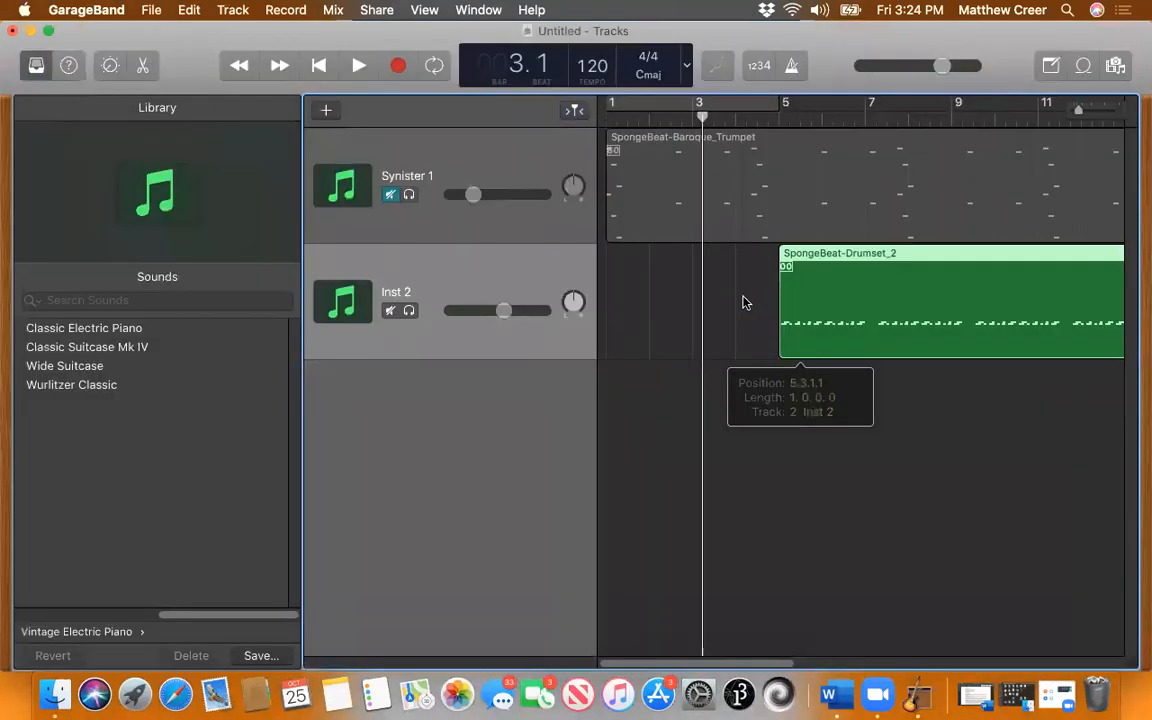
drag(936, 261, 764, 262)
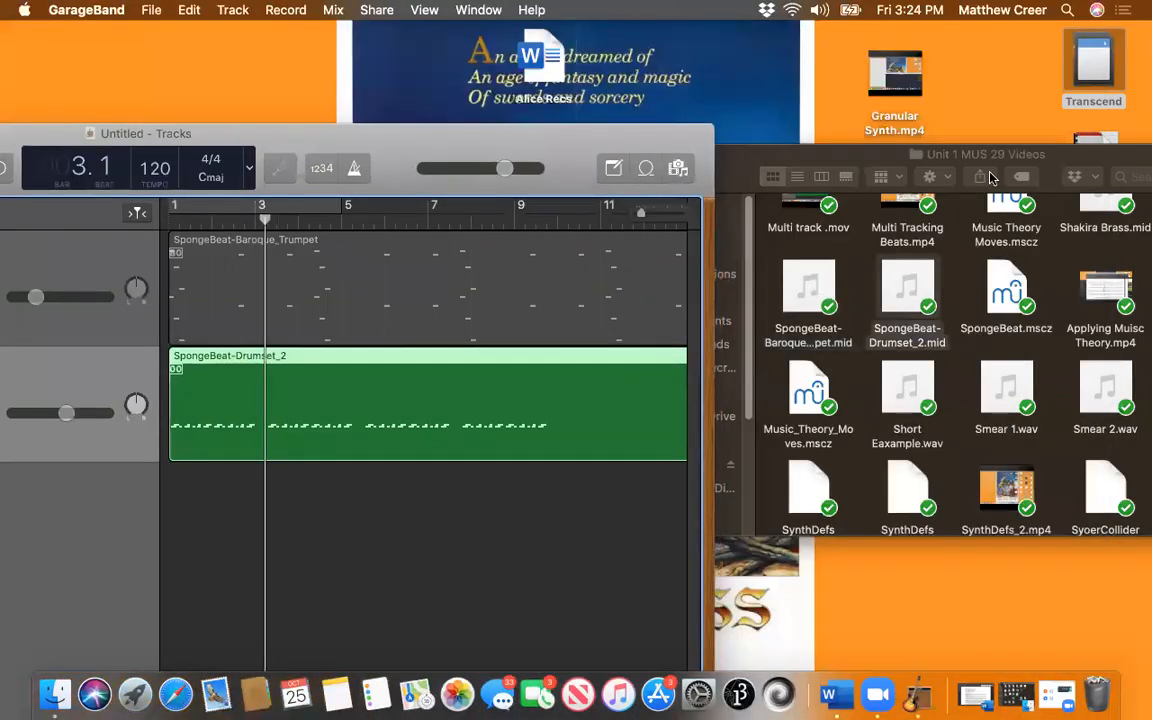
Raise the Inst 2 track's volume, play the project from the beginning and stop playback.
drag(1015, 159, 728, 165)
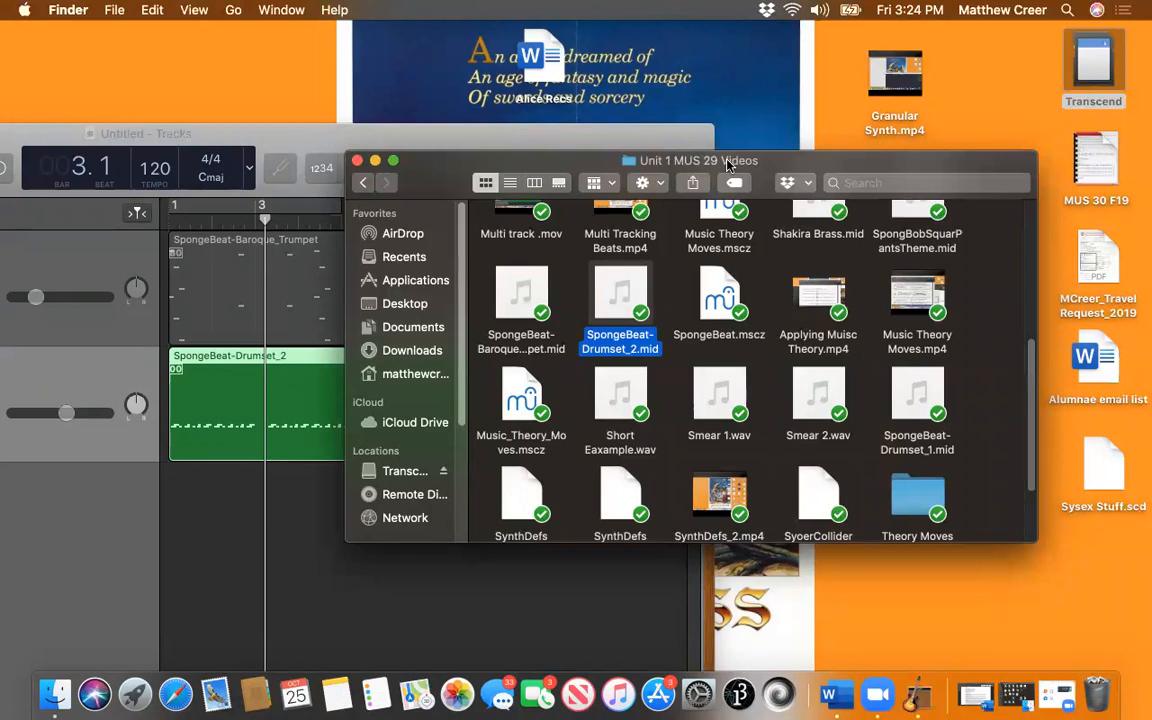
drag(728, 165, 869, 184)
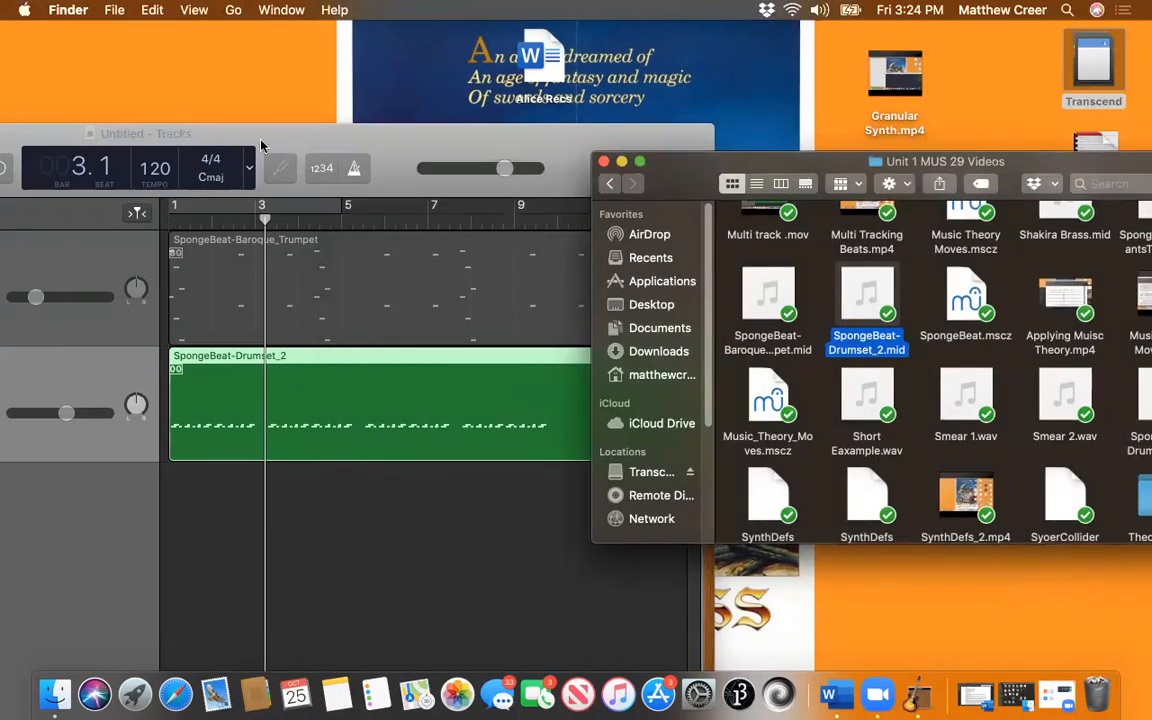
double_click(369, 125)
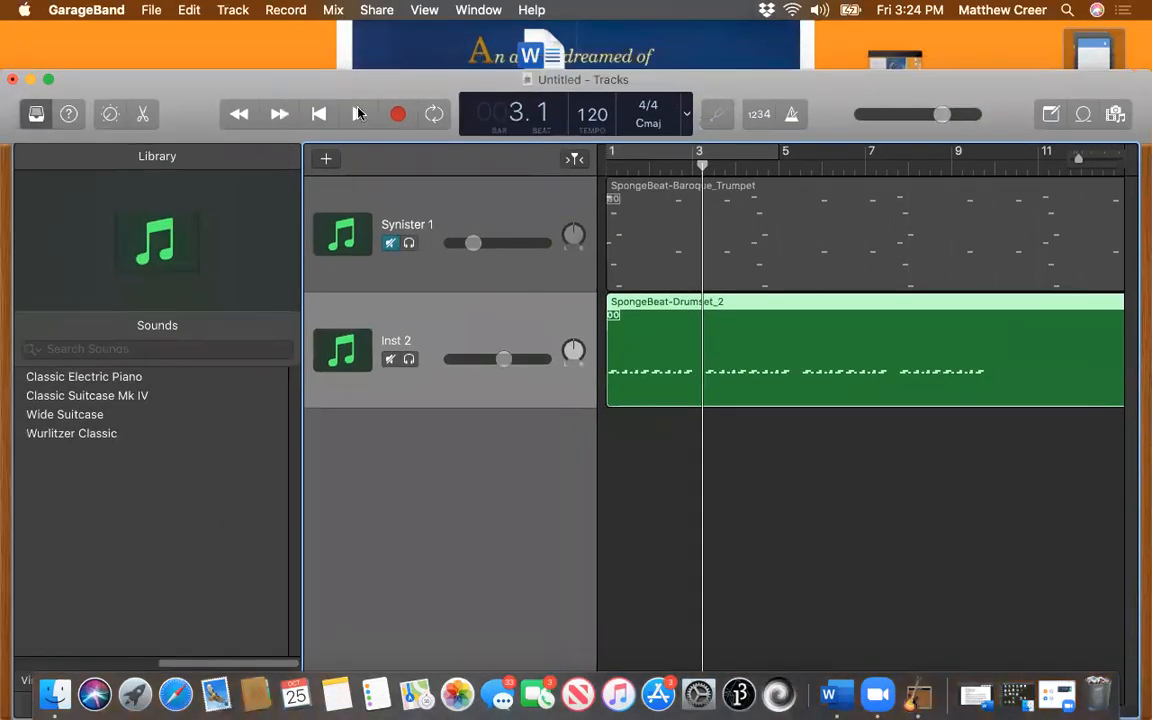
click(320, 115)
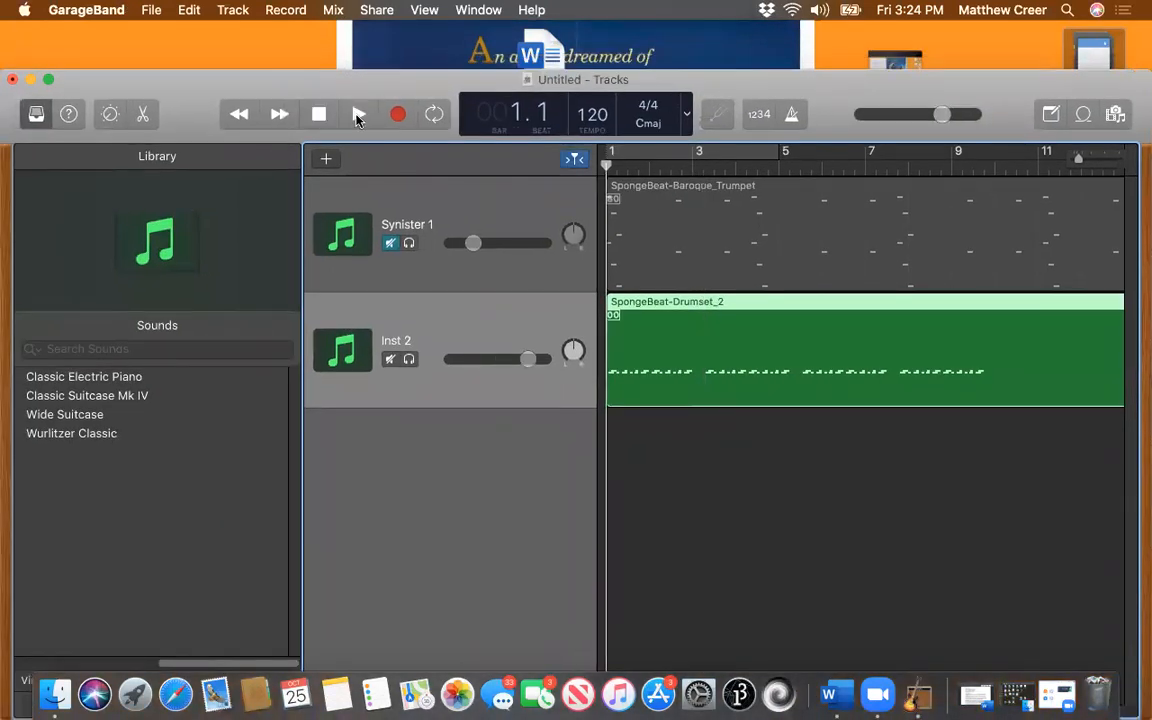
drag(527, 358, 474, 358)
click(359, 115)
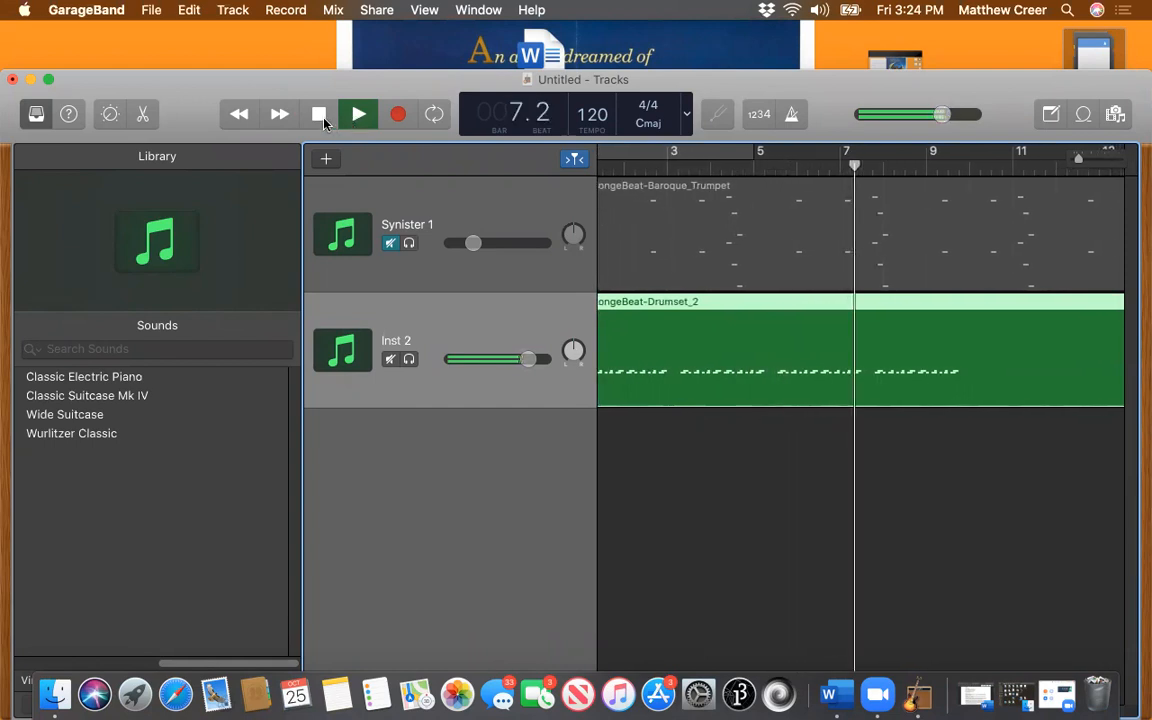
click(330, 118)
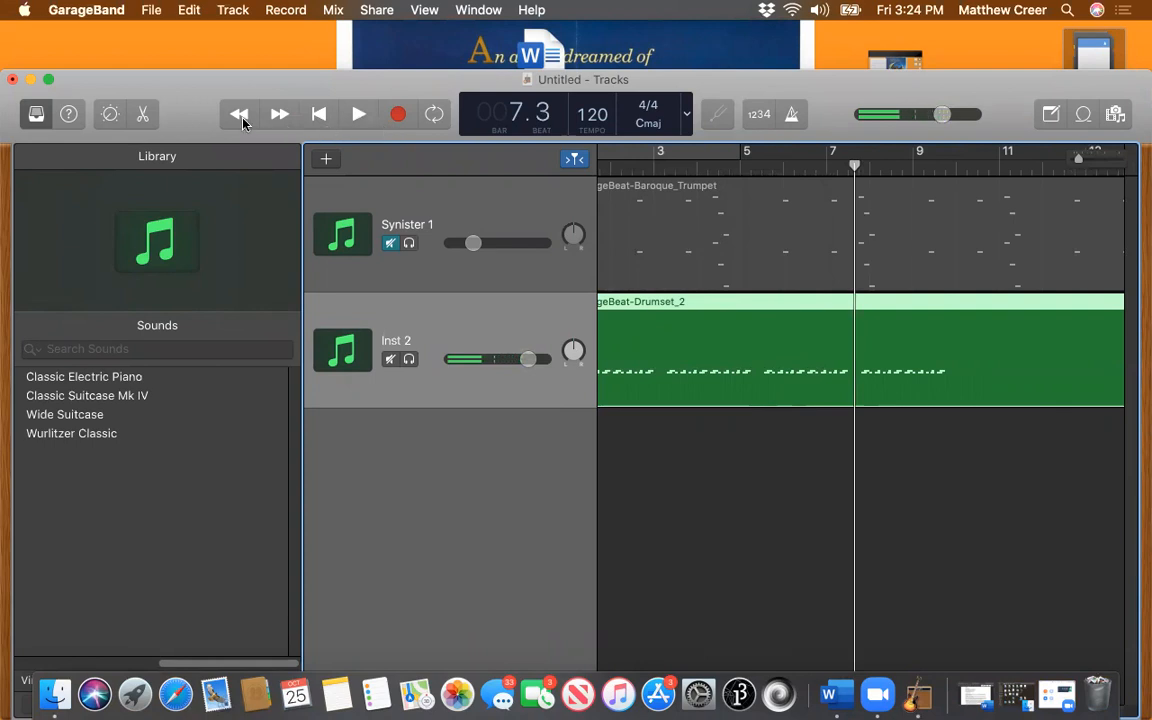
Return the playhead to the start, open the Inst 2 track's synister plug-in and expand its envelopes section.
click(240, 115)
click(318, 114)
drag(180, 82, 226, 20)
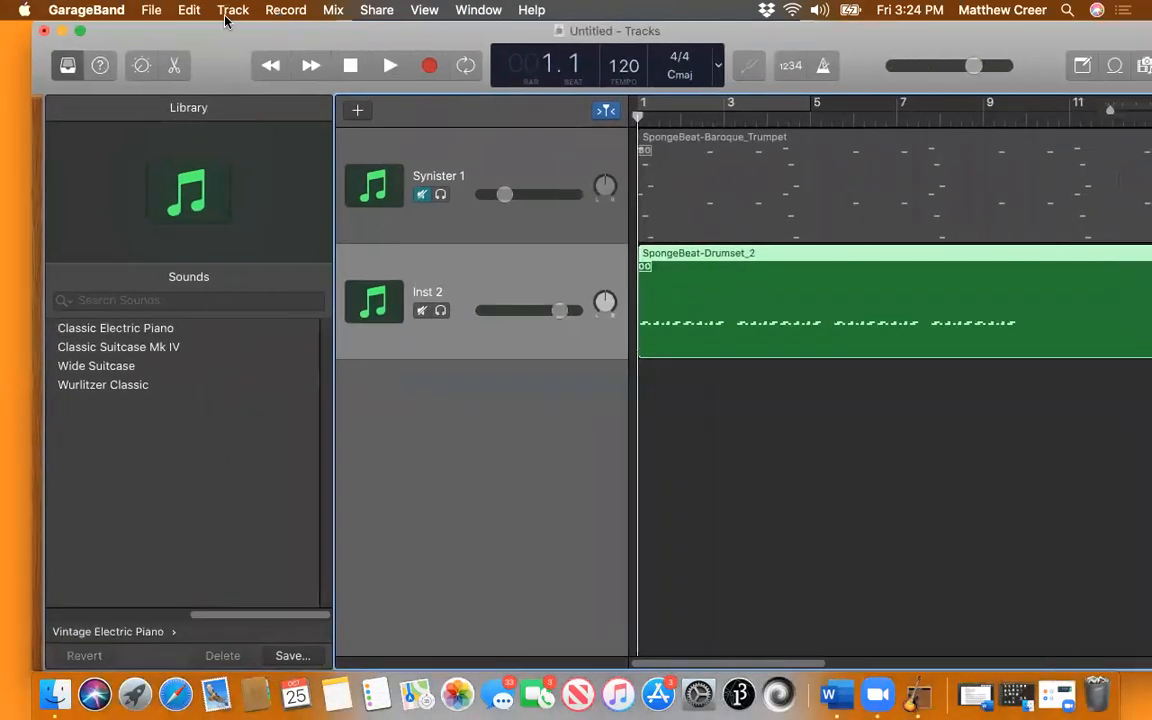
click(176, 67)
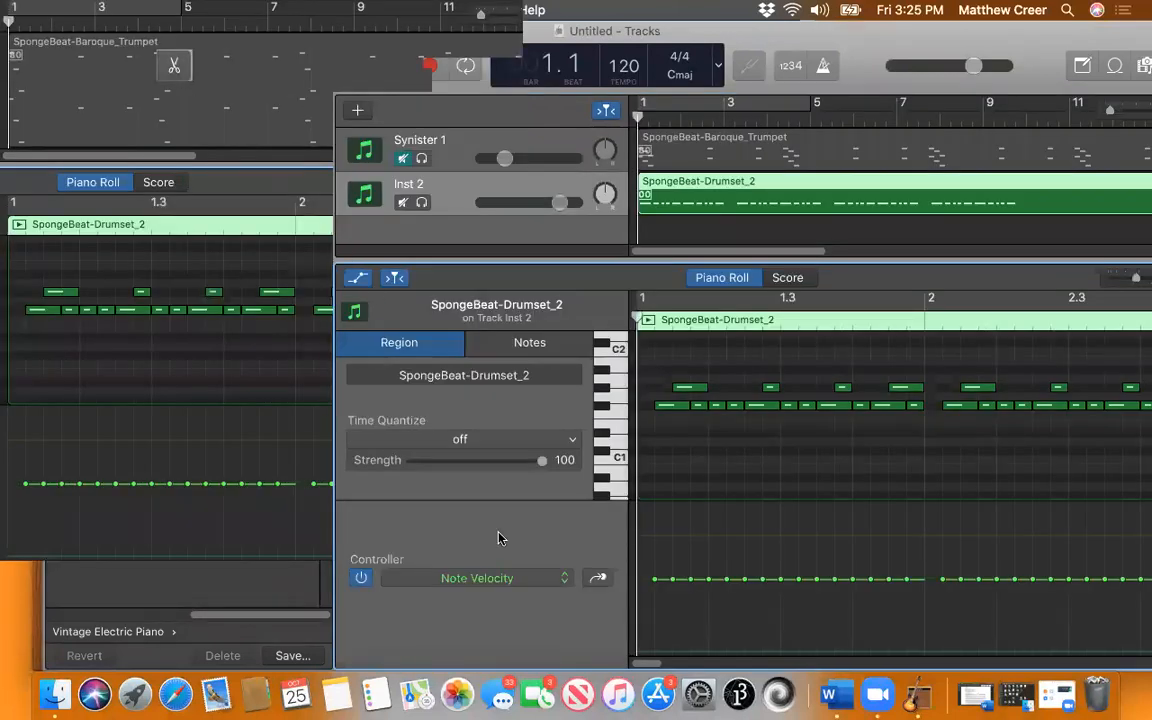
click(172, 66)
click(141, 66)
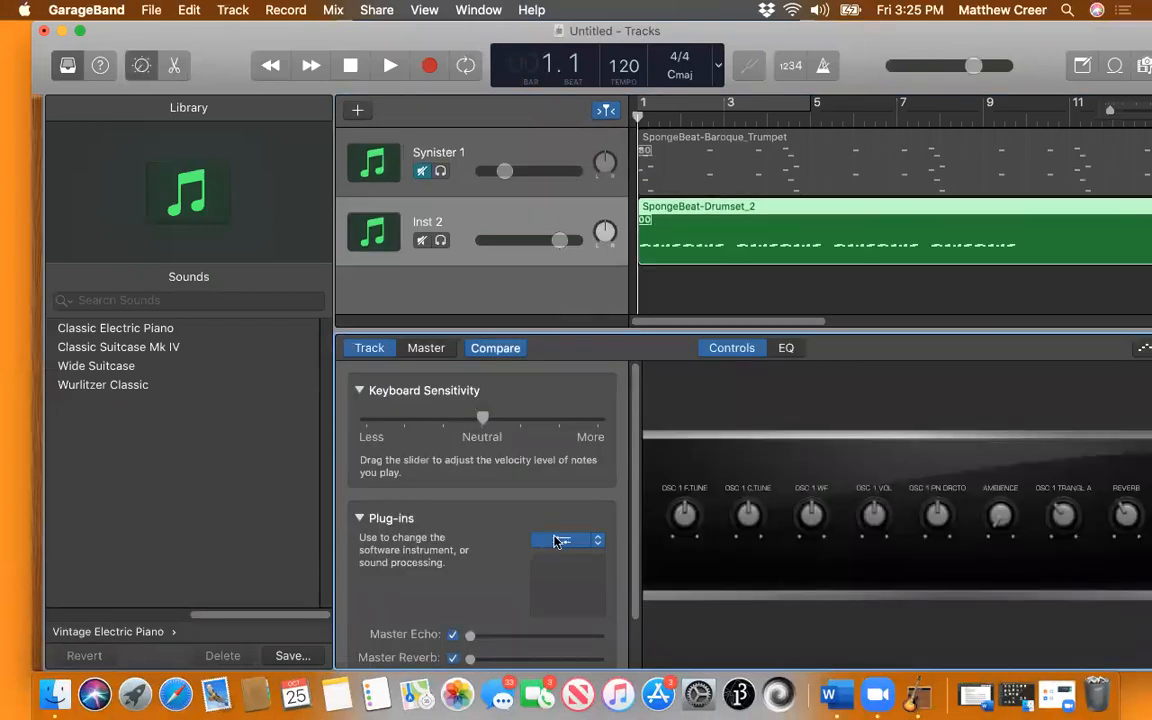
click(560, 541)
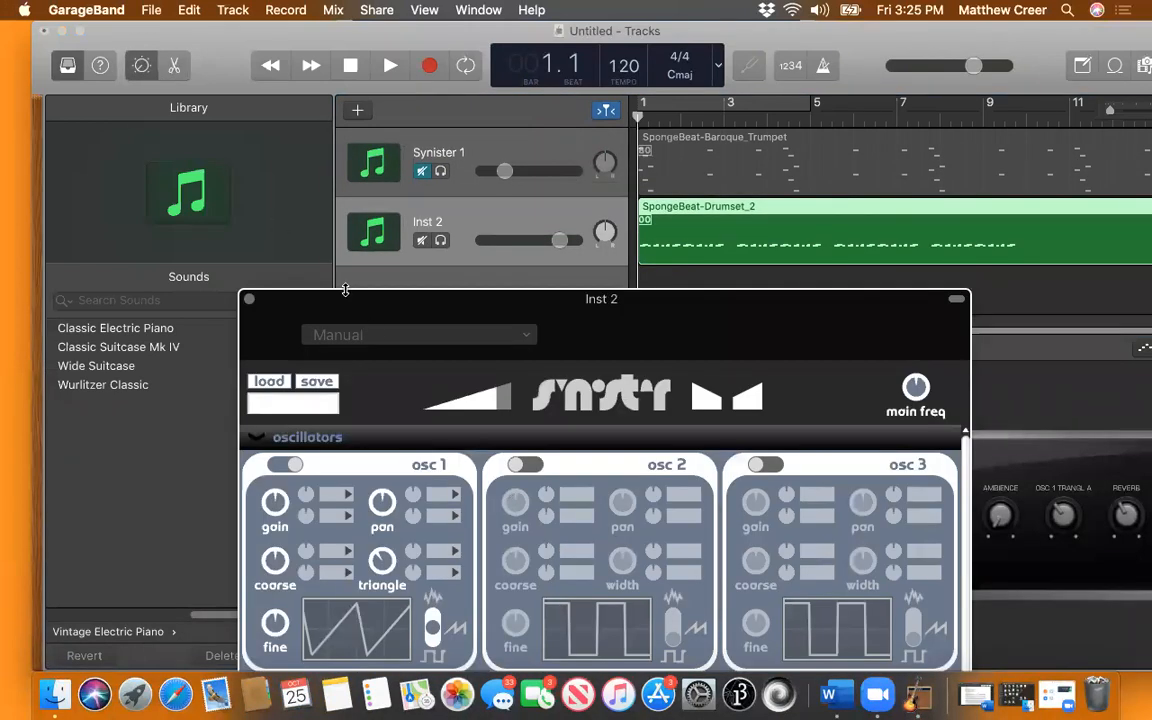
drag(345, 290, 236, 113)
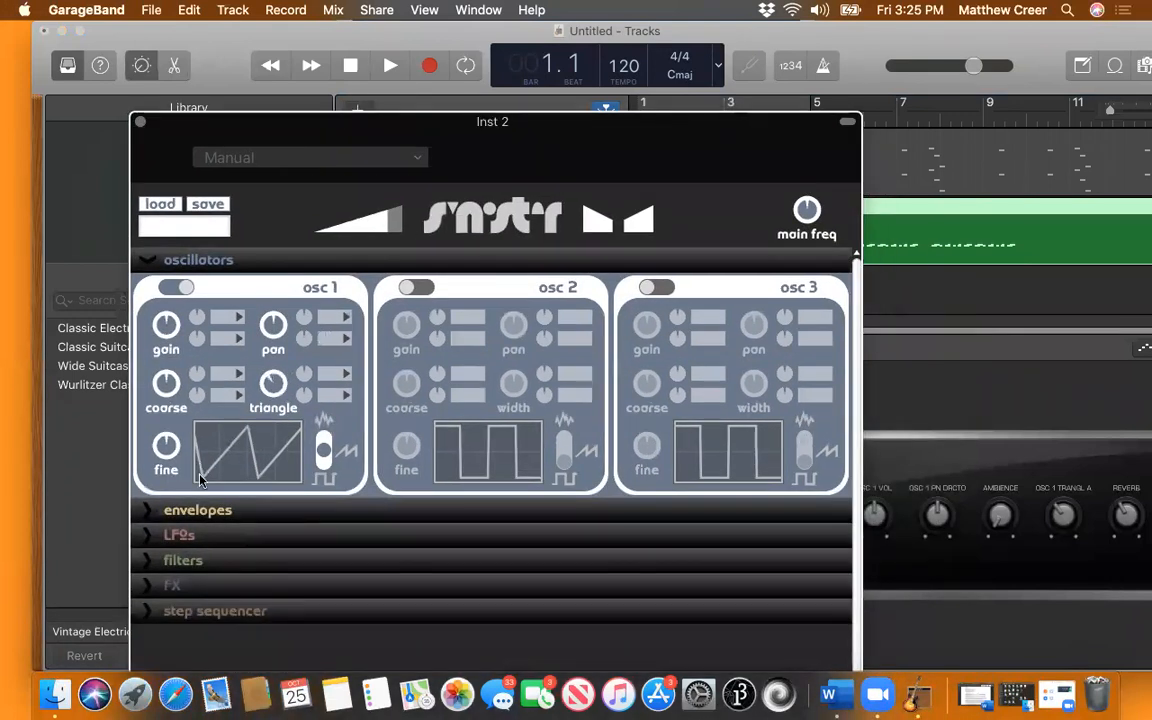
click(149, 515)
drag(291, 126, 242, 39)
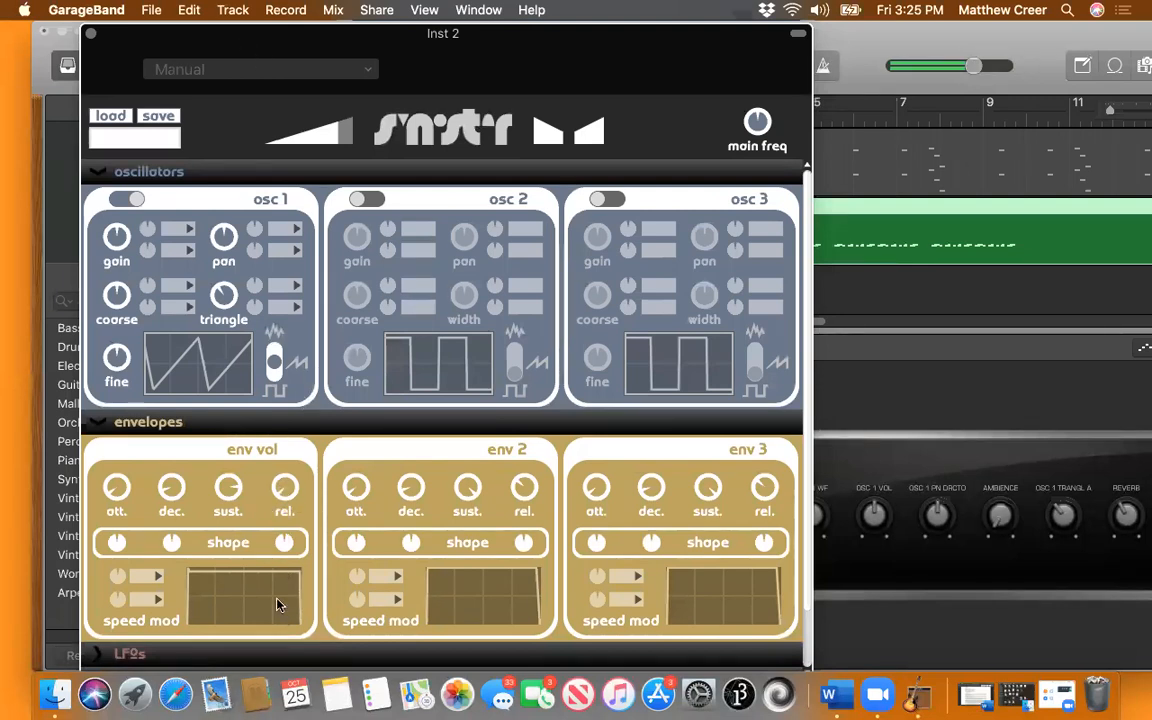
Lower the sustain of the volume envelope in the Inst 2 synister and close the plug-in window.
drag(120, 500, 130, 528)
mouse_move(229, 489)
mouse_down()
mouse_move(208, 583)
mouse_move(227, 486)
mouse_up()
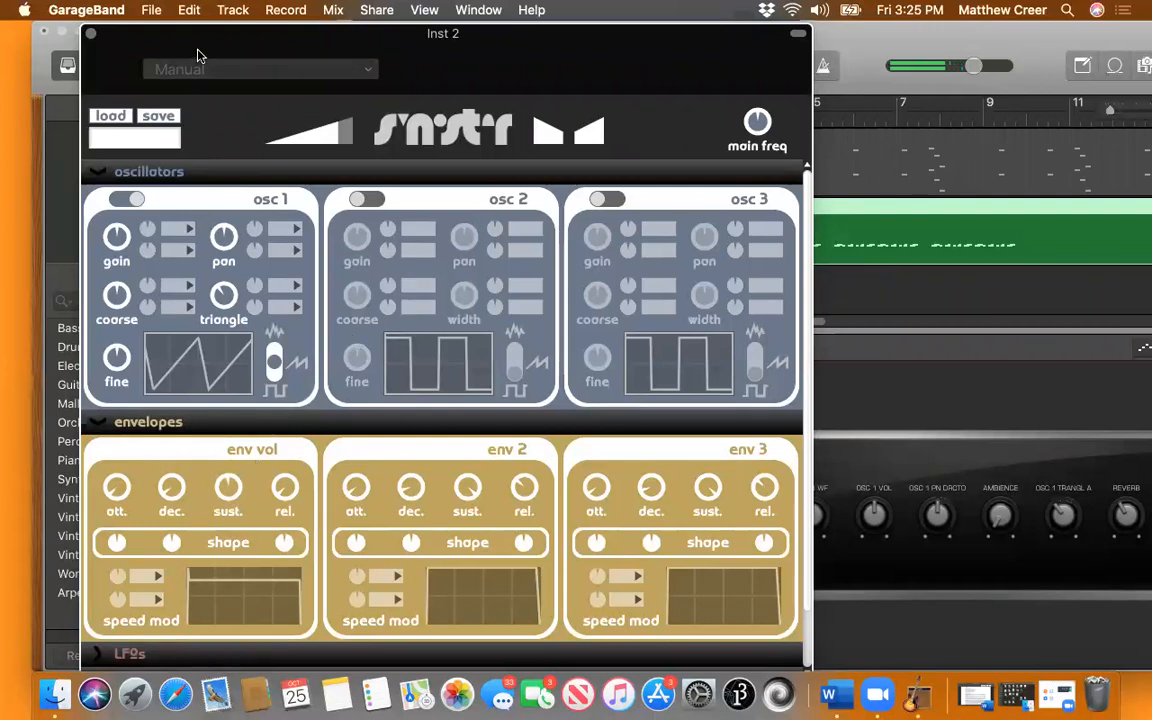
drag(226, 494, 224, 466)
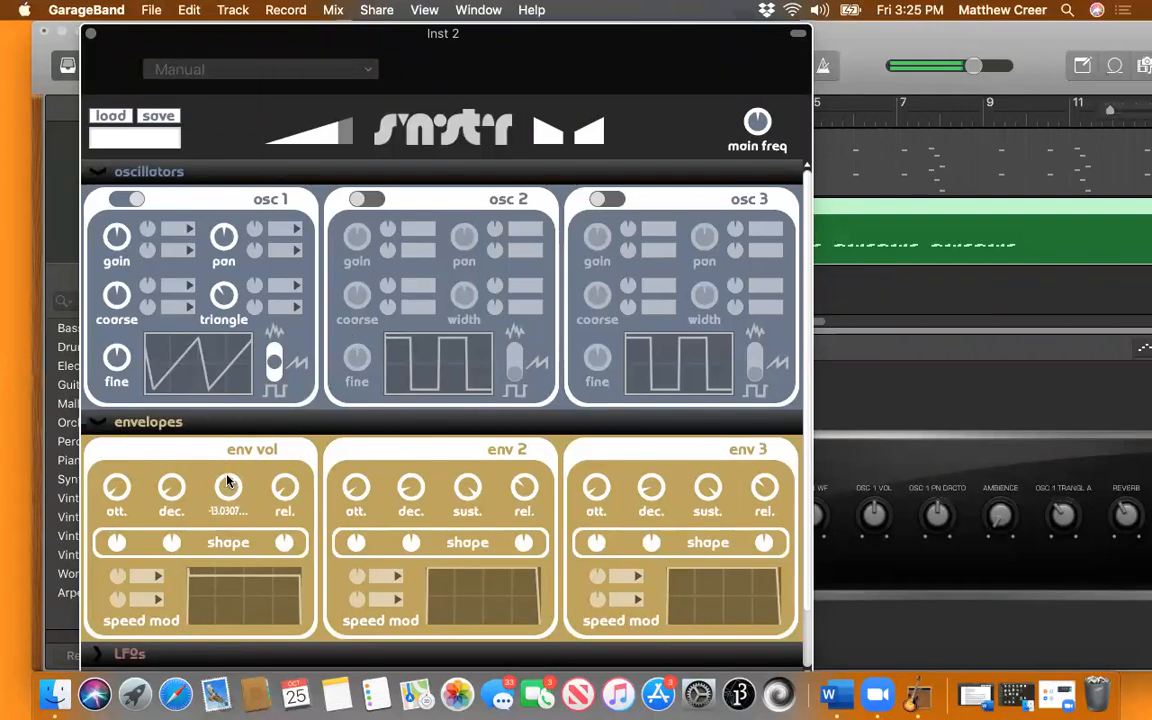
click(91, 35)
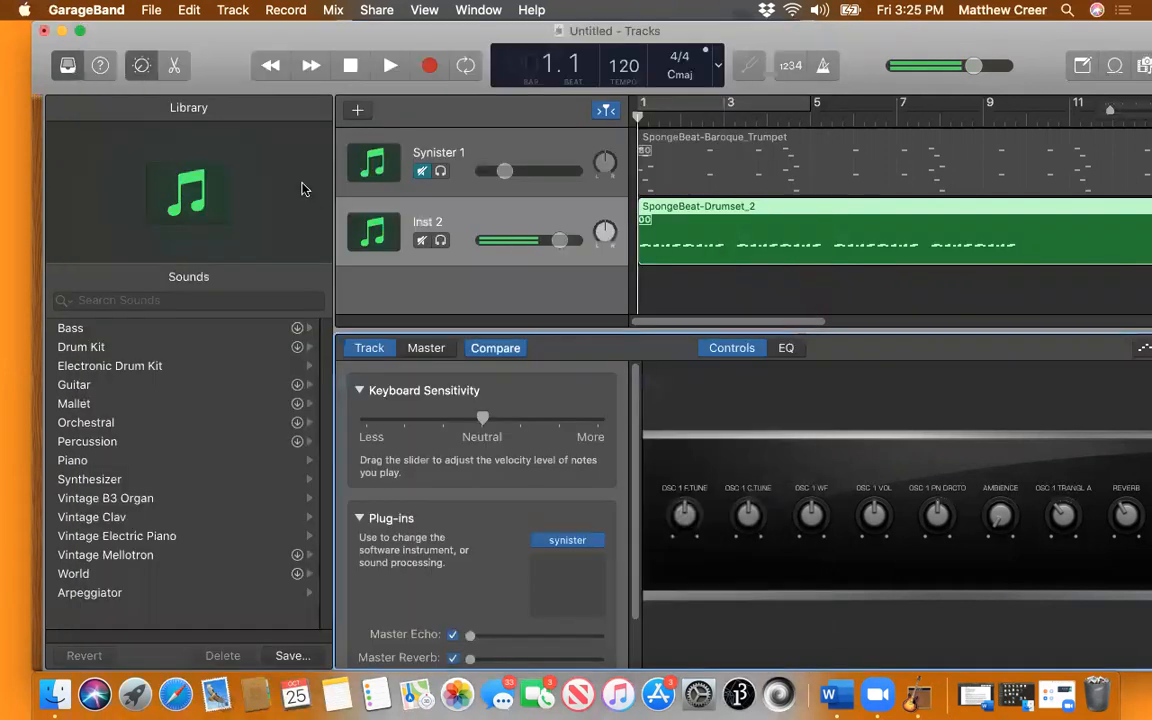
Play the project from the beginning to hear the Inst 2 sound with the changed envelope, and stop playback.
drag(202, 53, 190, 113)
key(space)
key(space)
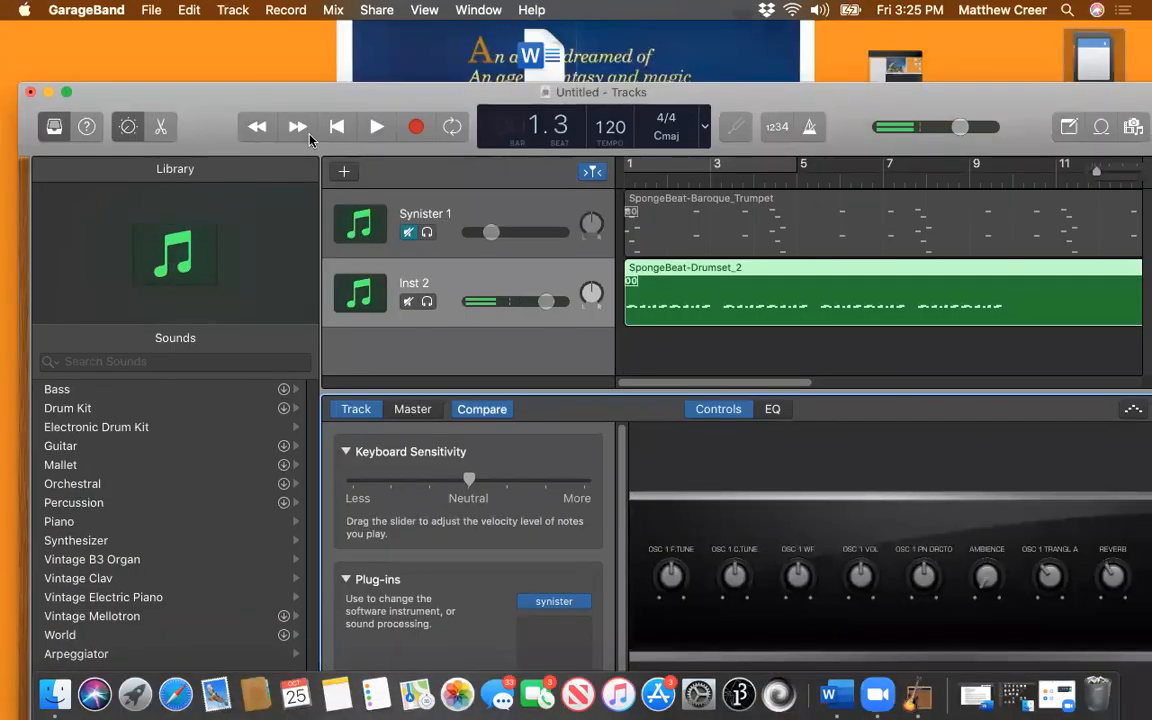
click(337, 128)
click(375, 127)
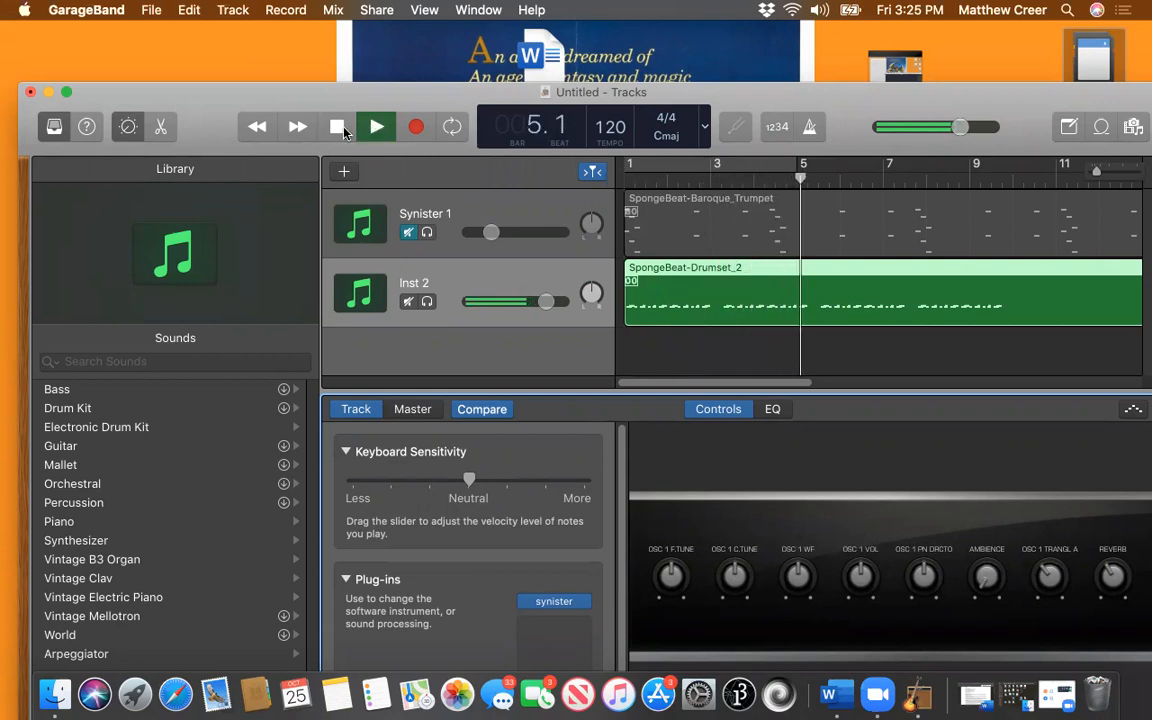
click(342, 128)
Hide the Smart Controls and delete the SpongeBeat-Drumset_2 region from the Inst 2 track.
drag(383, 97, 238, 96)
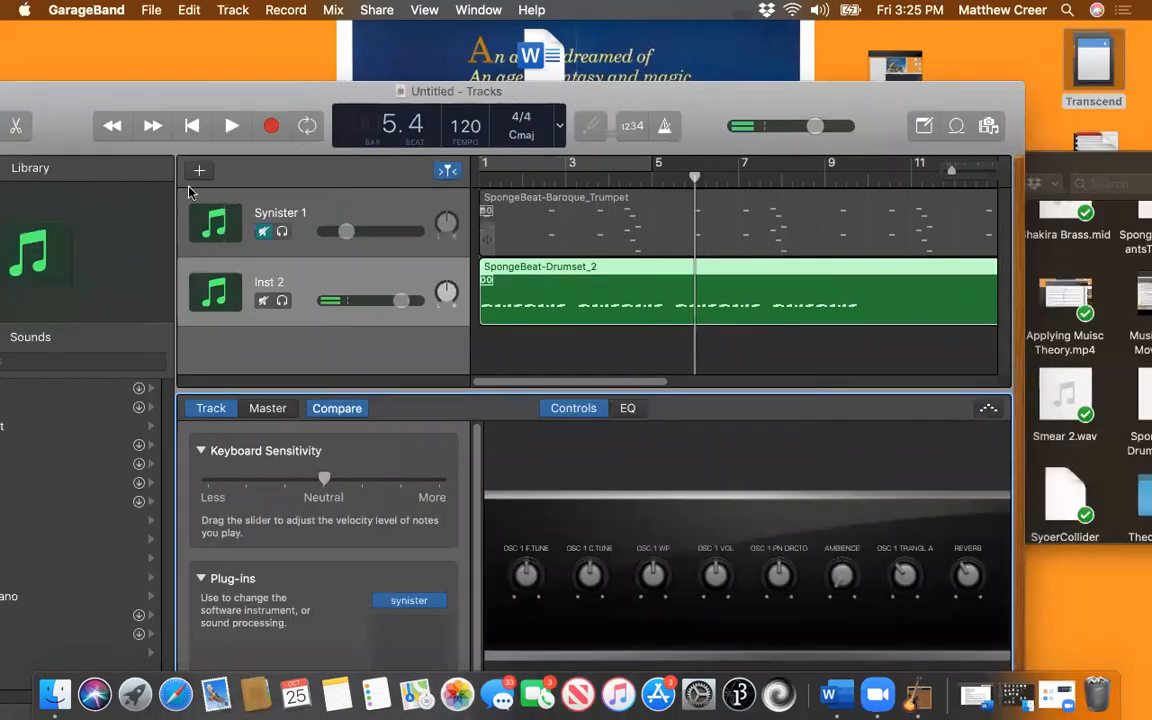
drag(212, 90, 334, 74)
click(102, 111)
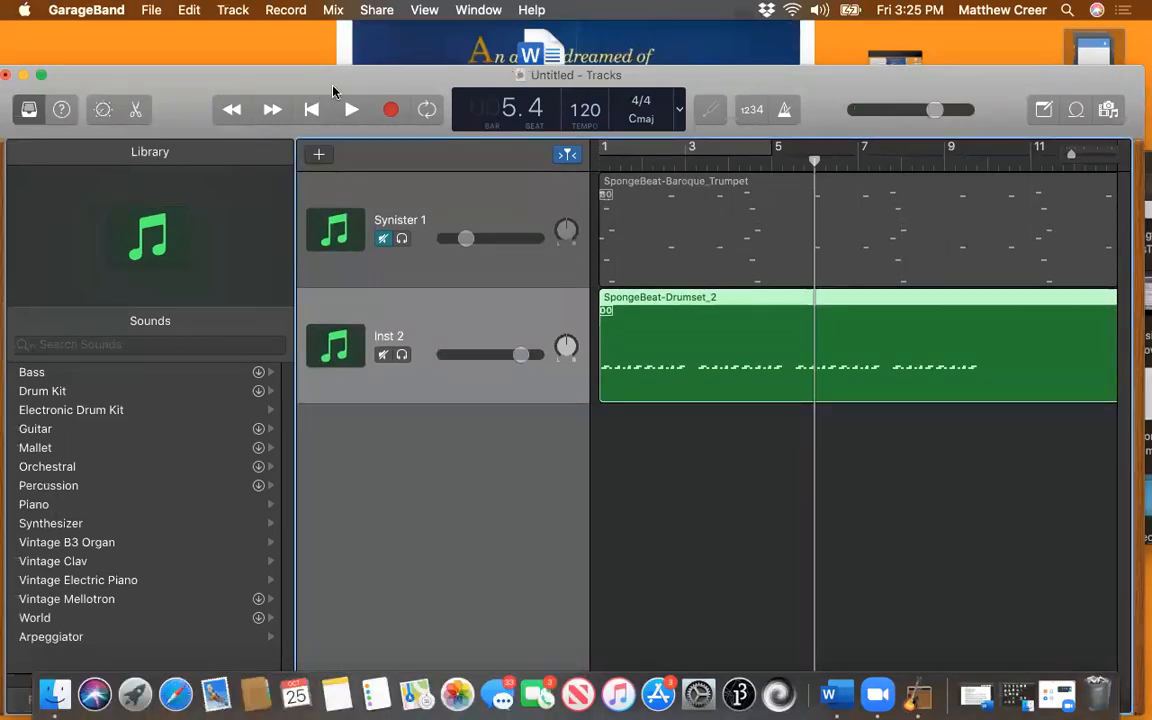
drag(346, 84, 183, 81)
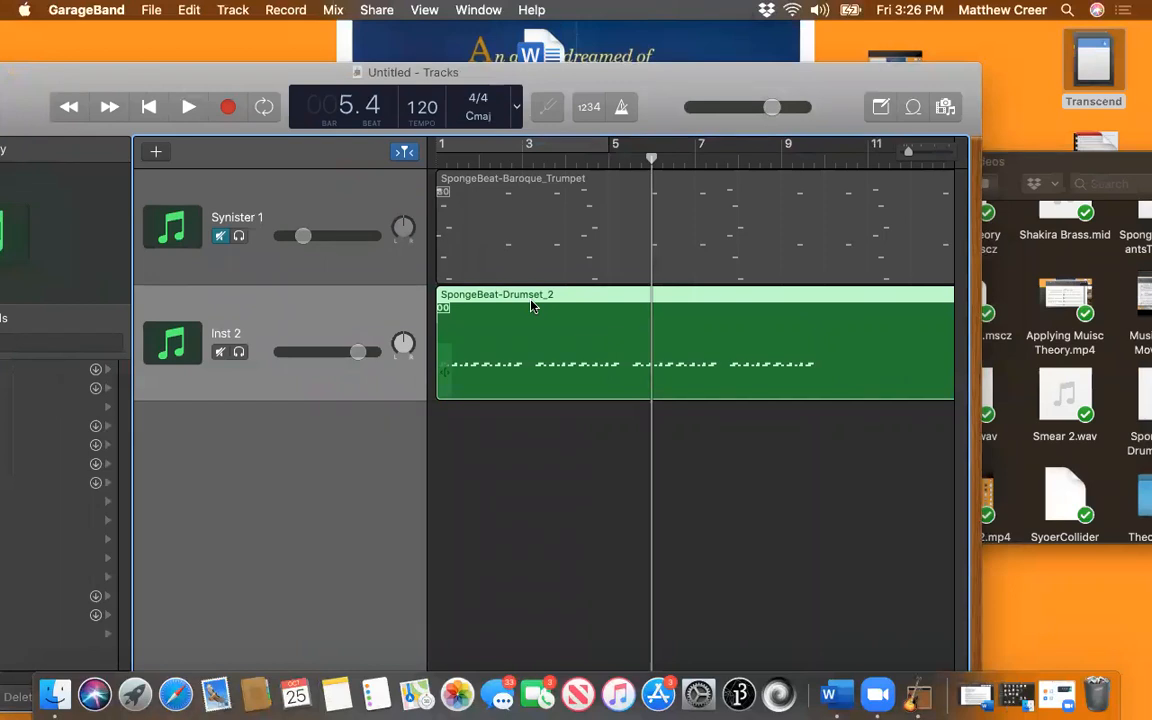
key(Delete)
Import SpongeBeat-Drumset_1.mid onto the Inst 2 track without its tempo information and move the region to bar 1.
drag(833, 92, 569, 96)
drag(1040, 160, 925, 111)
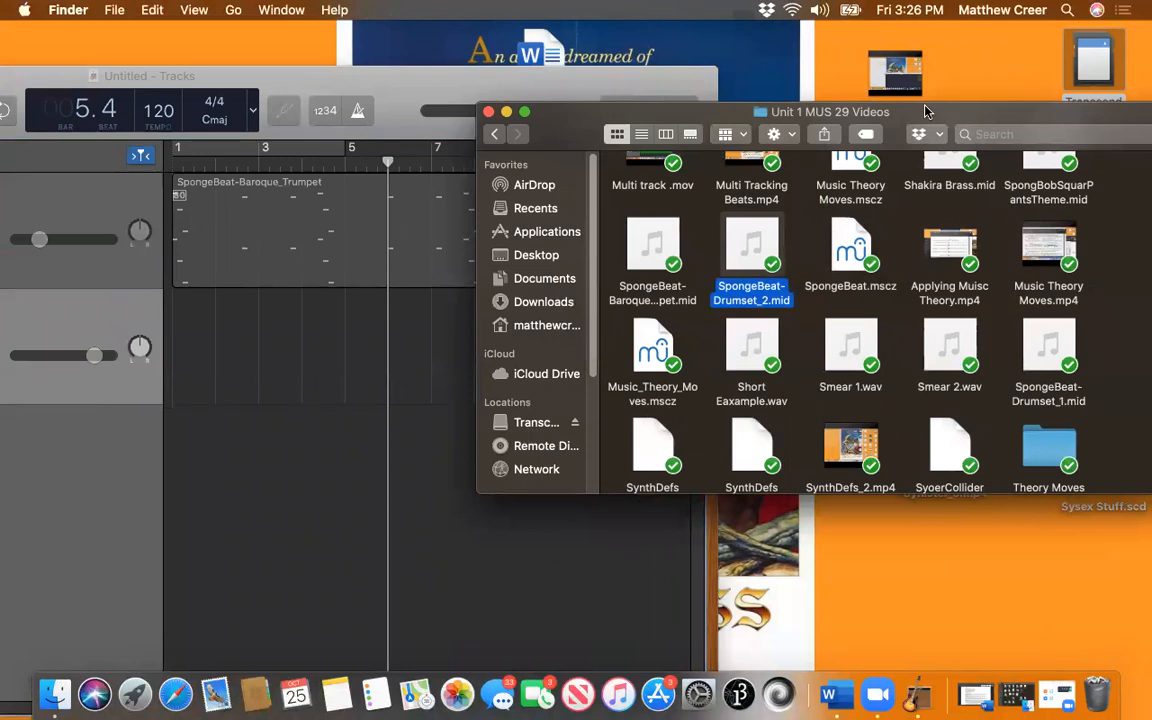
mouse_move(1058, 347)
drag(1058, 347, 262, 338)
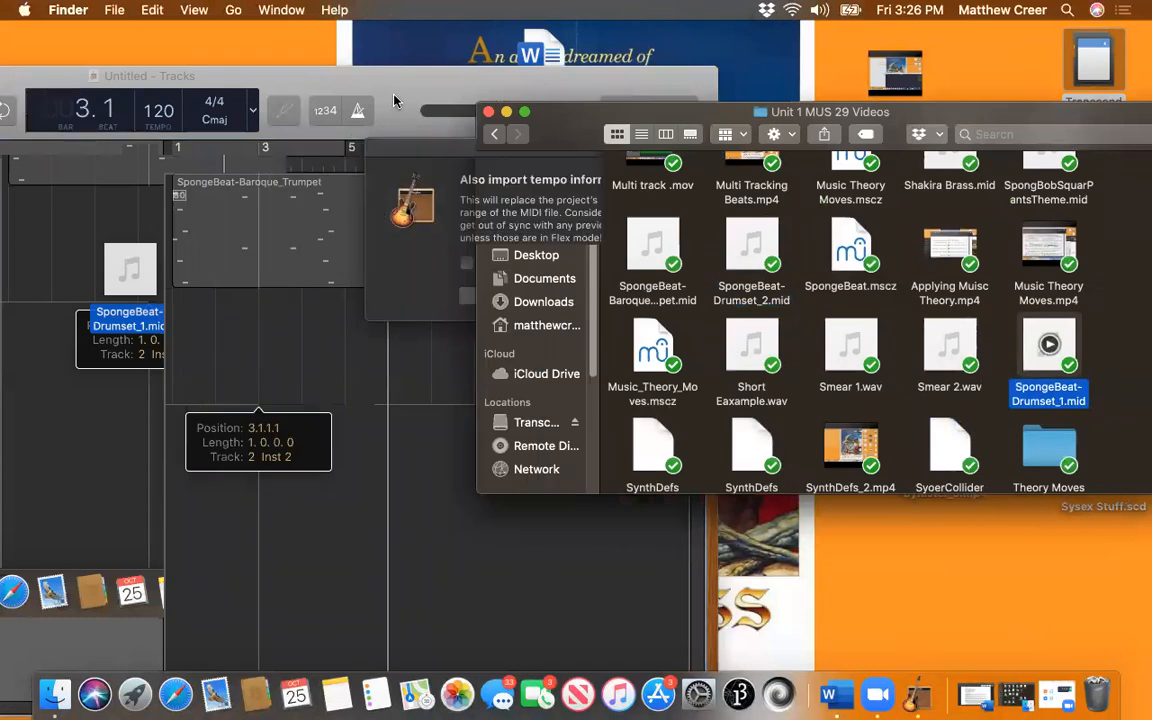
click(394, 101)
click(733, 296)
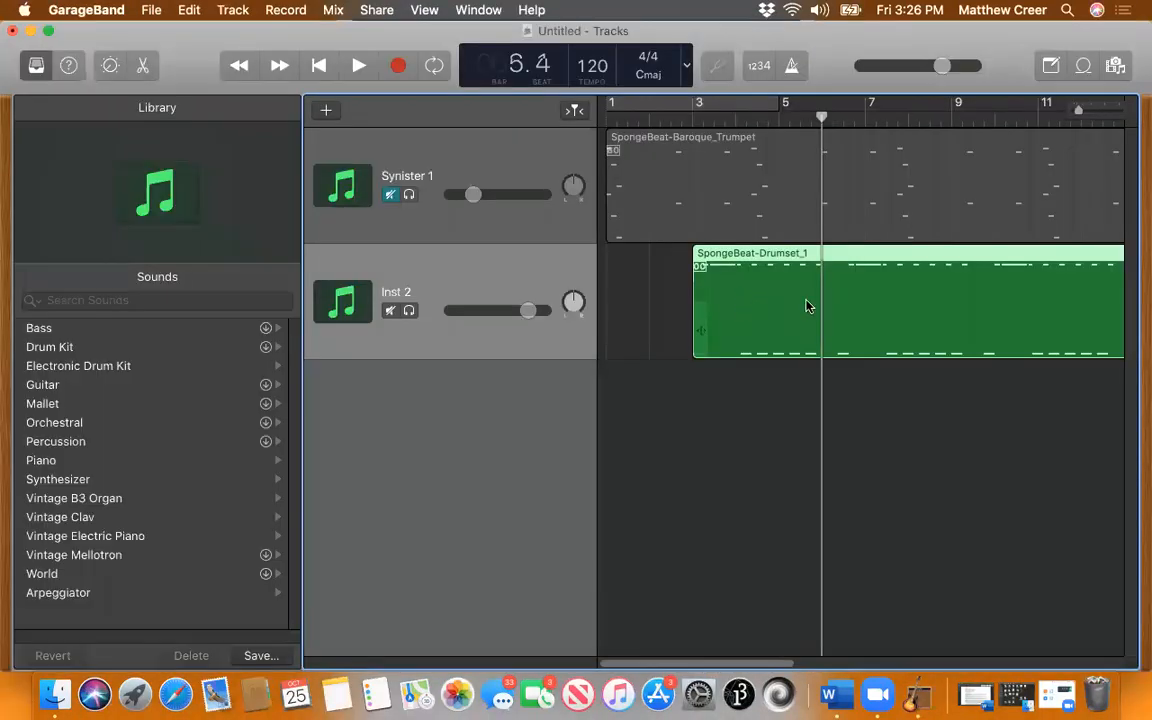
drag(900, 266, 797, 270)
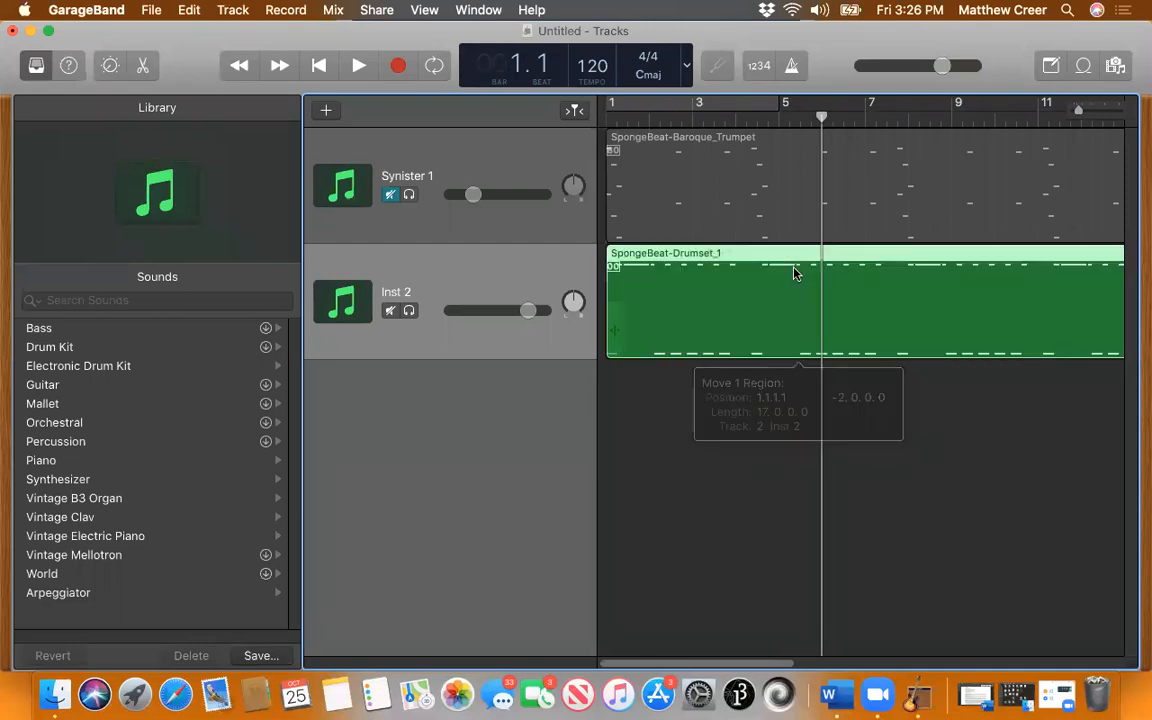
Play the project from the beginning to hear the SpongeBeat-Drumset_1 region on Inst 2.
click(319, 66)
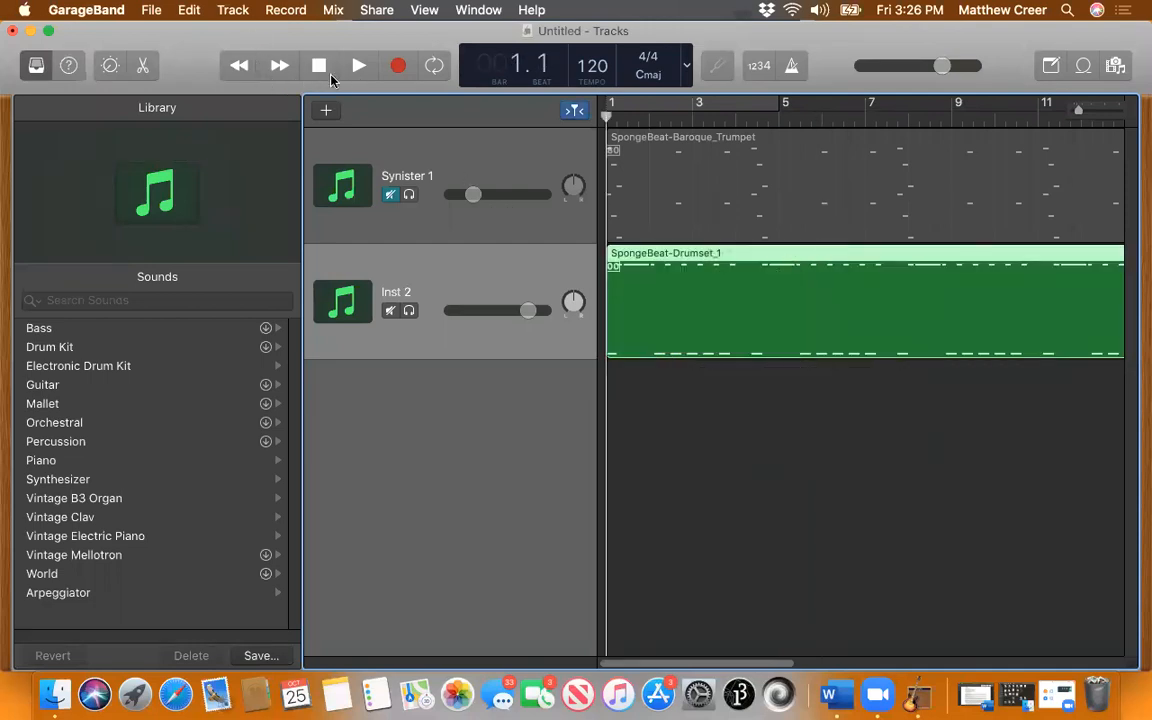
click(358, 70)
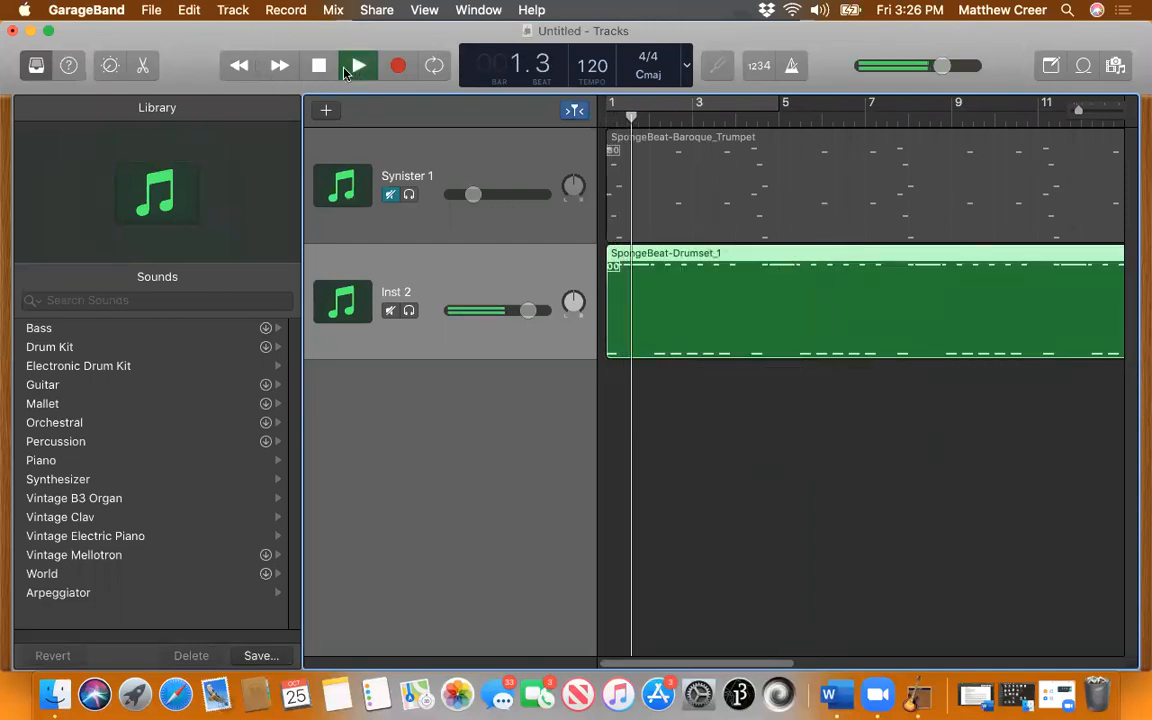
drag(193, 37, 228, 88)
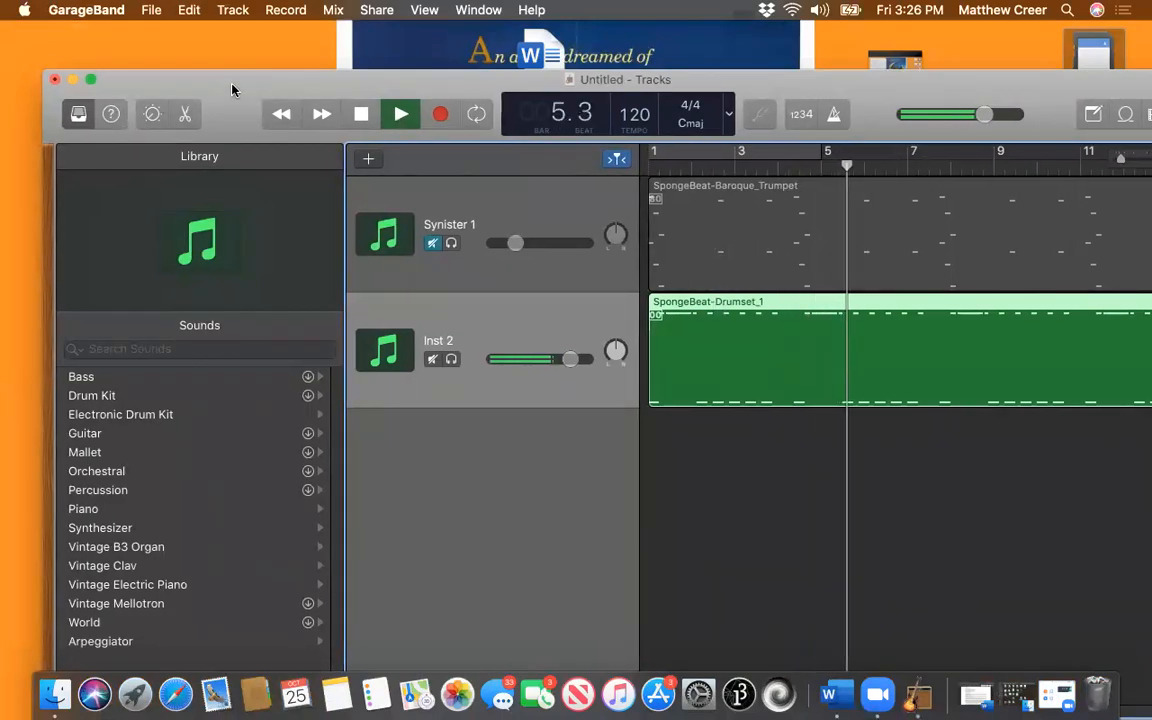
drag(223, 76, 207, 71)
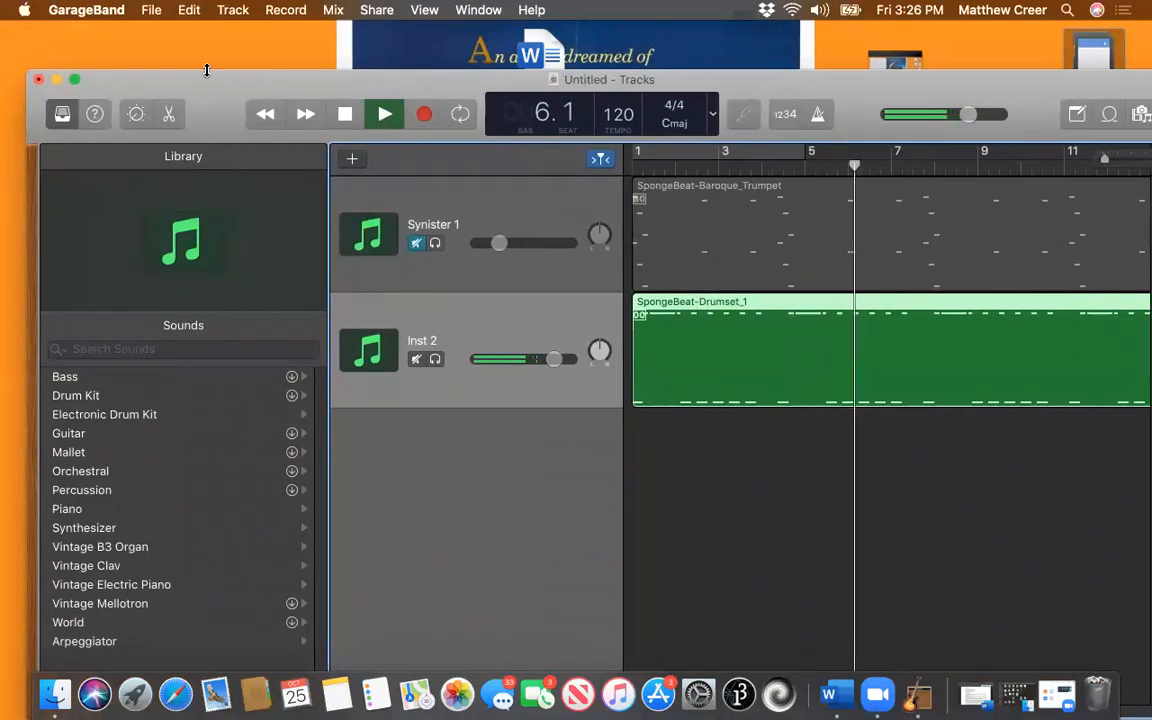
Stop playback at the beginning of the project, unmute the Synister 1 track and adjust the Inst 2 volume.
click(345, 115)
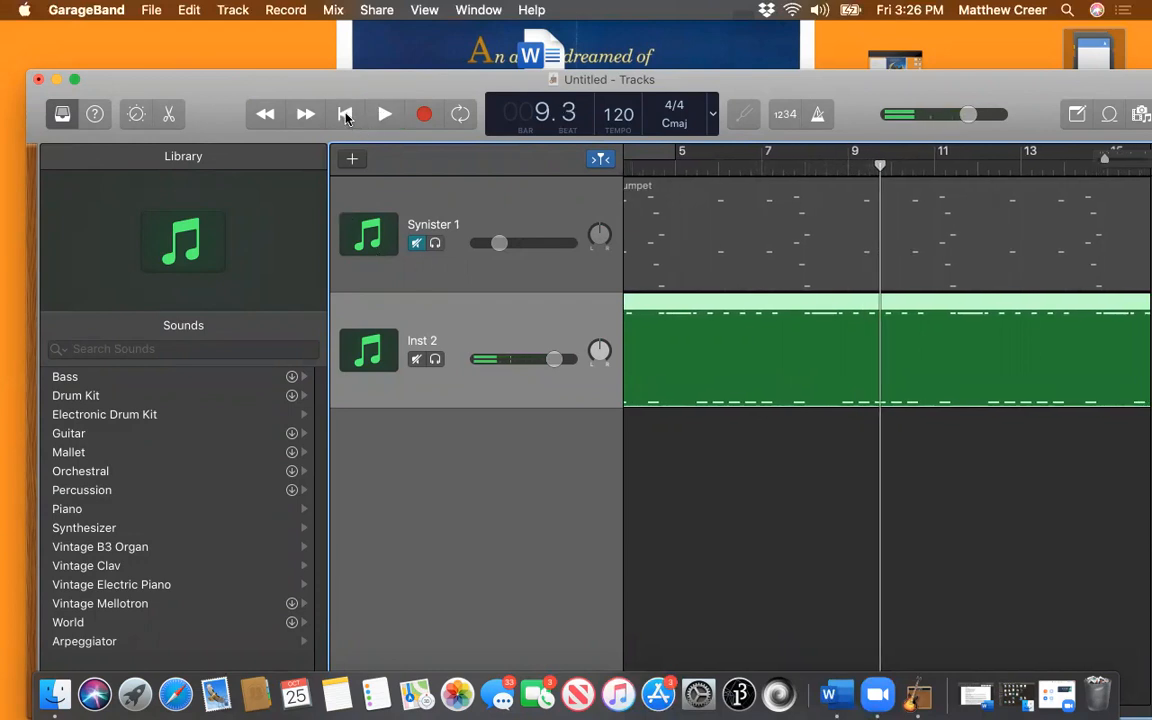
key(Return)
click(417, 246)
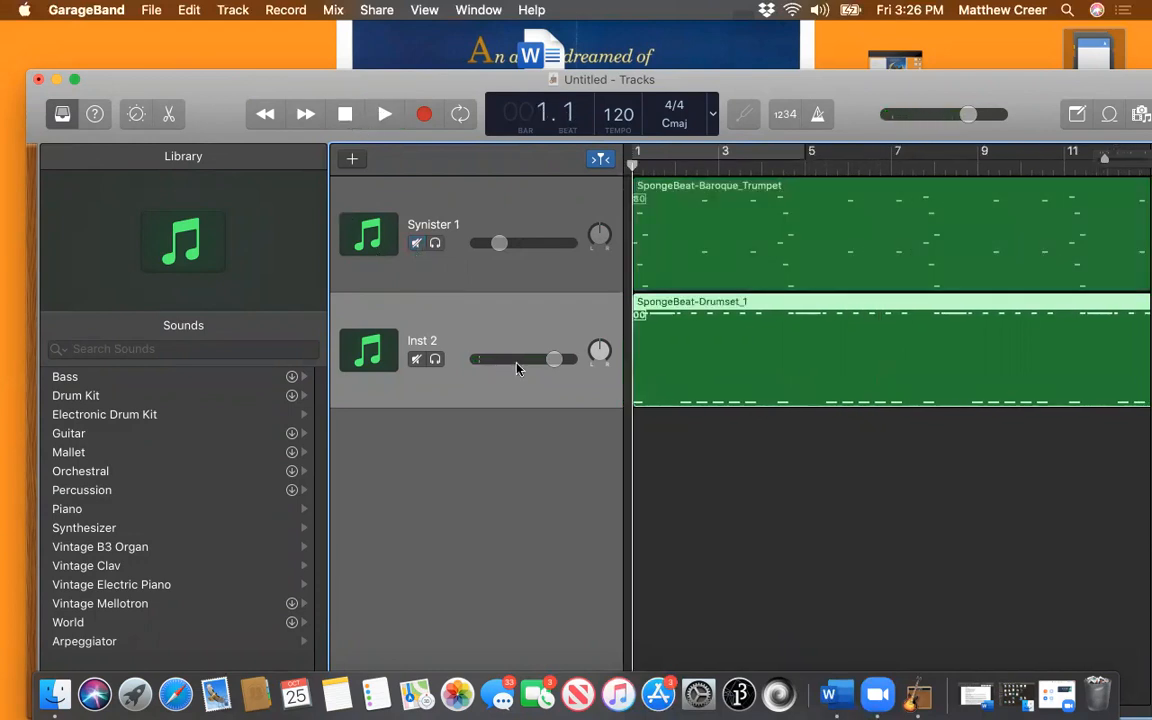
drag(554, 359, 547, 359)
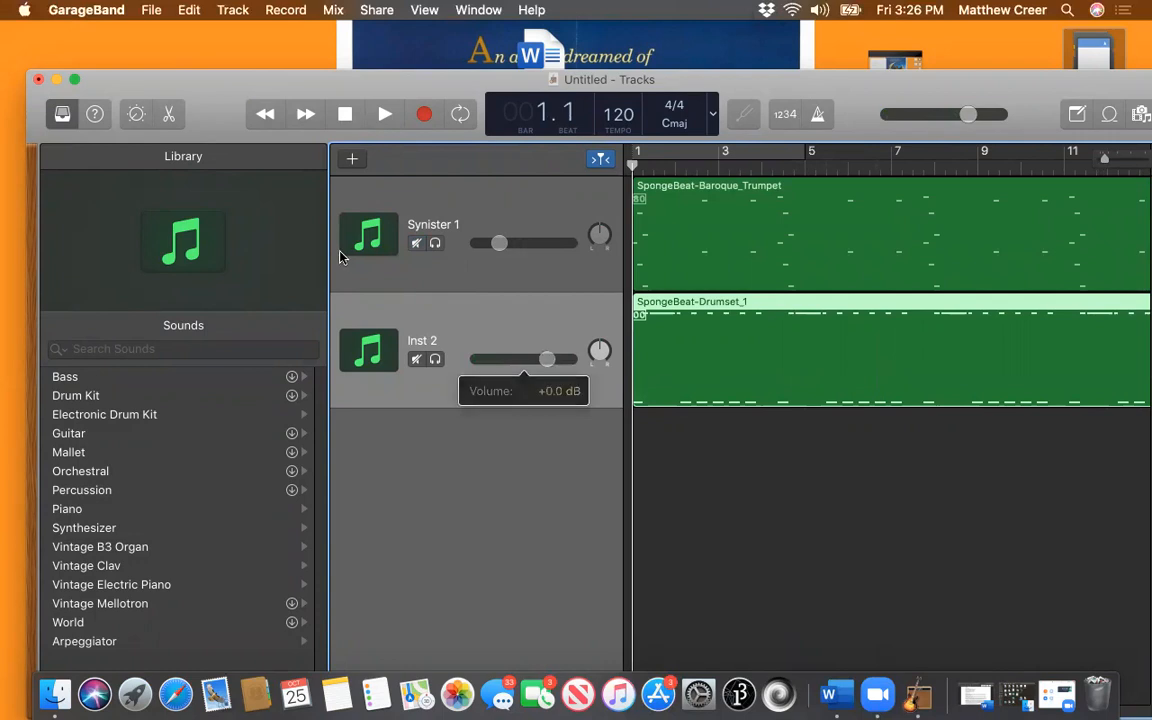
Play the Synister 1 and Inst 2 tracks together from the beginning, stop playback and return to bar 1.
click(383, 115)
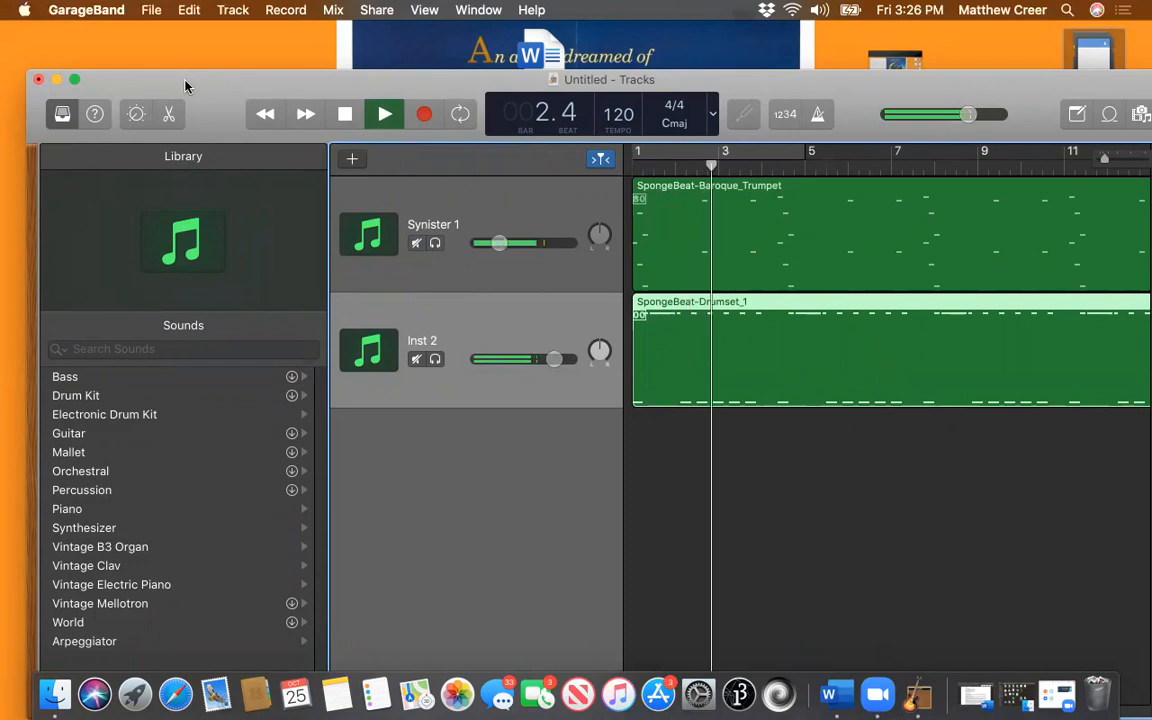
drag(134, 86, 124, 51)
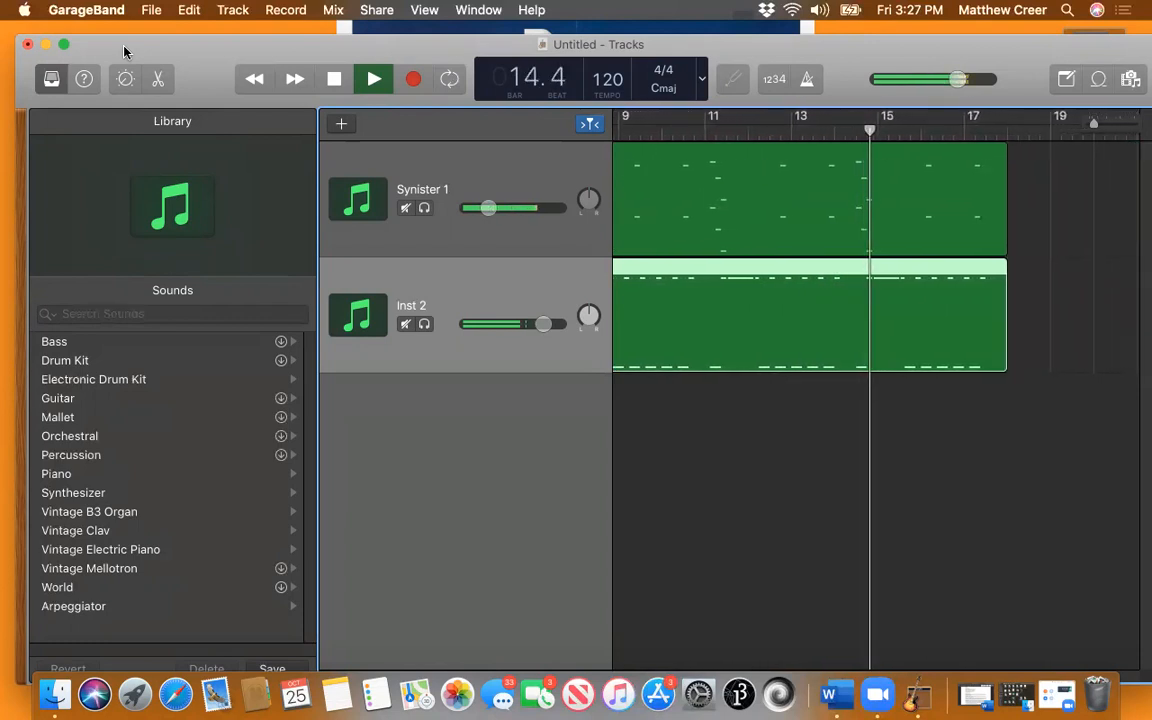
click(334, 78)
click(336, 84)
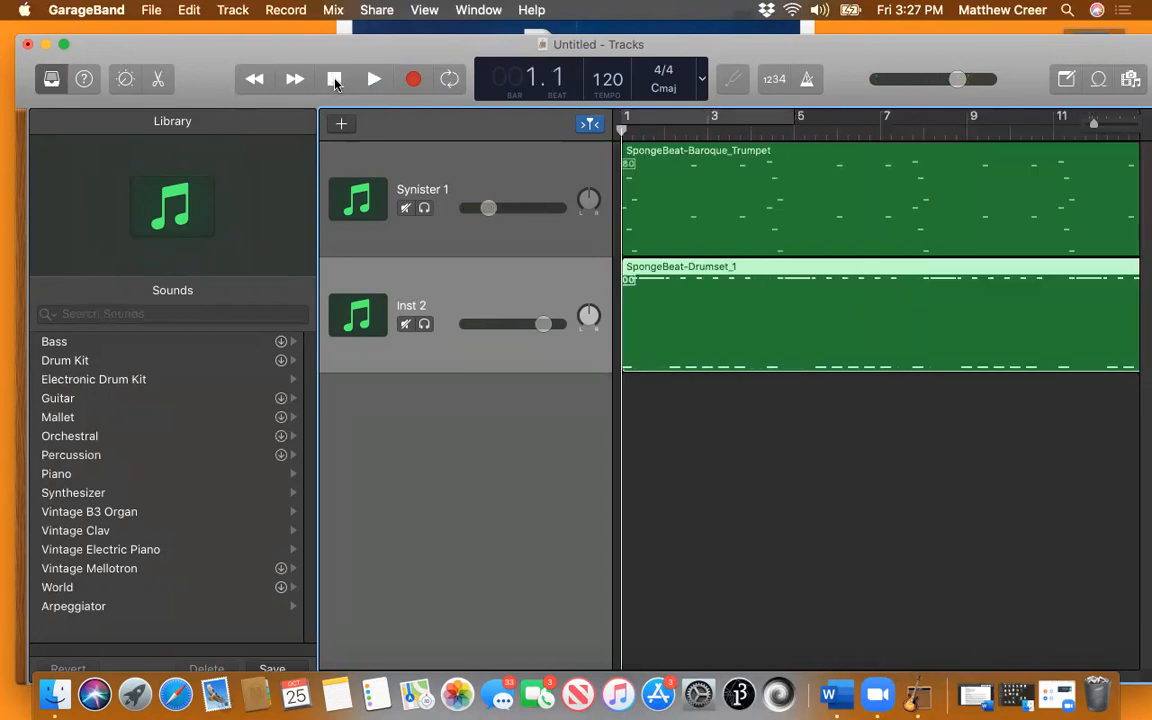
Hide the Library and rename the Inst 2 track as Drums.
click(50, 79)
click(157, 80)
click(157, 80)
click(124, 81)
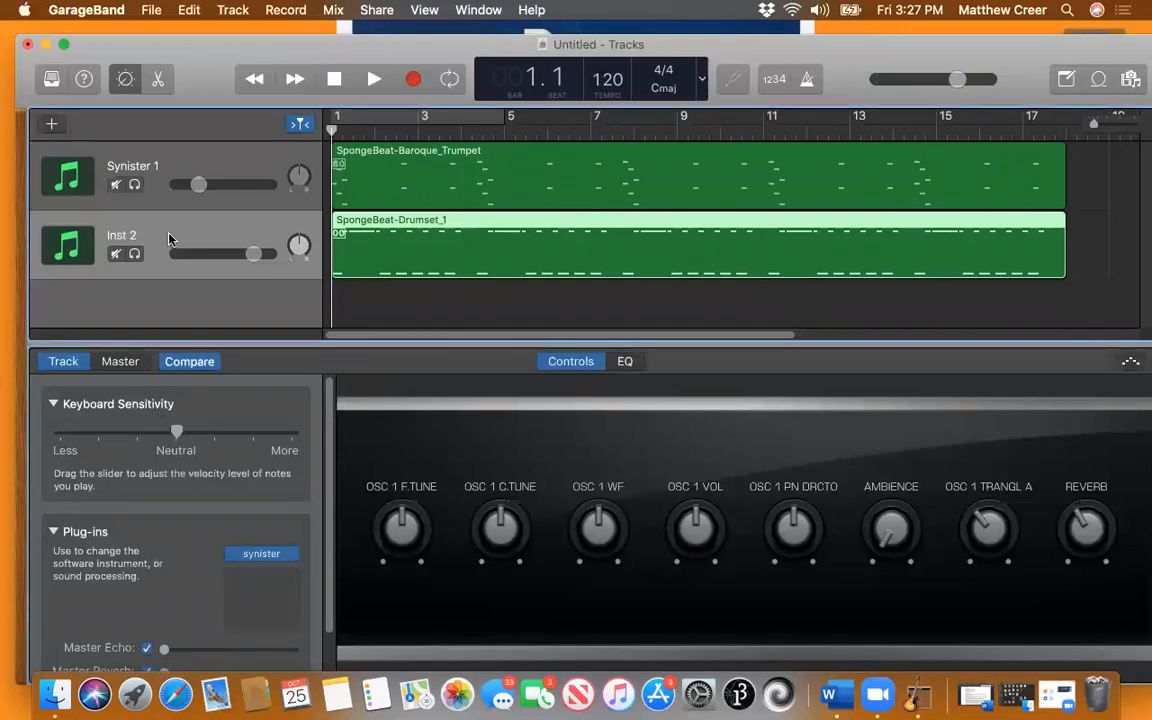
click(124, 79)
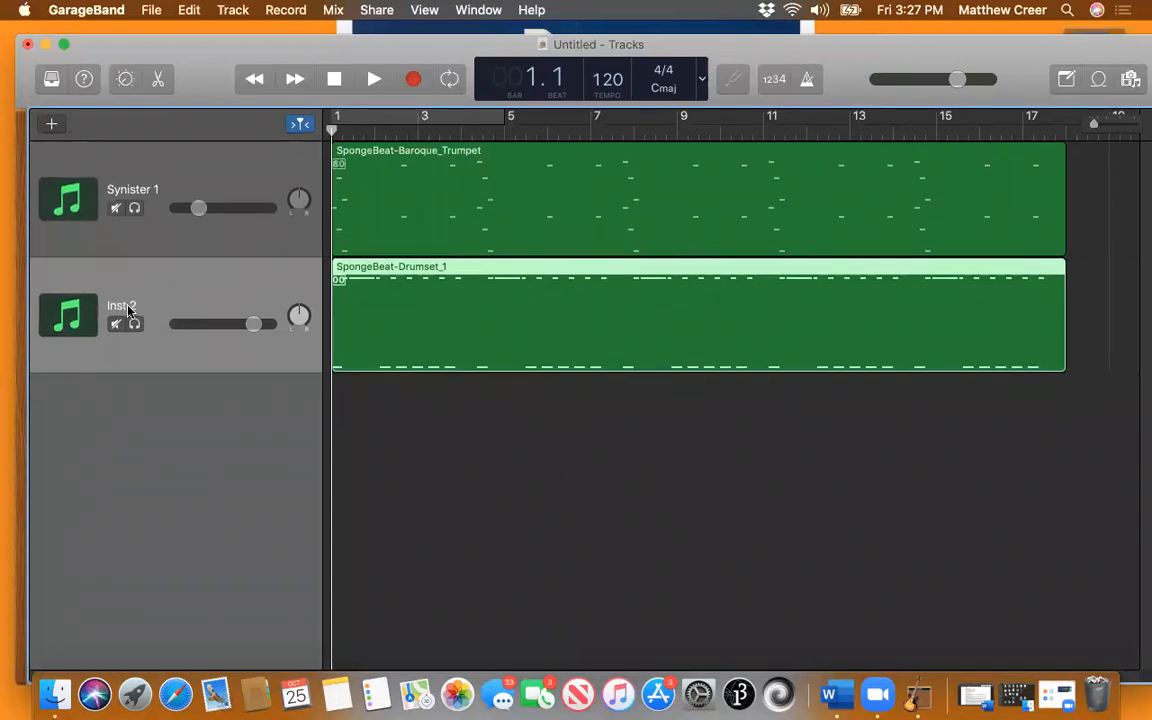
right_click(128, 311)
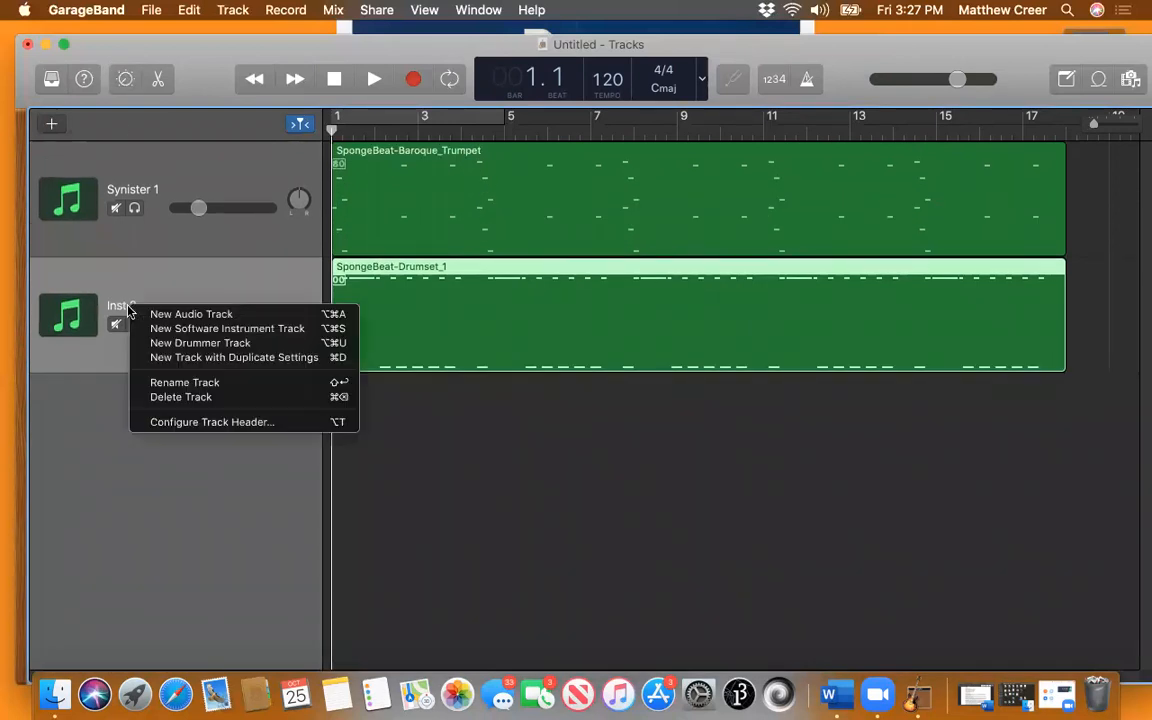
click(185, 382)
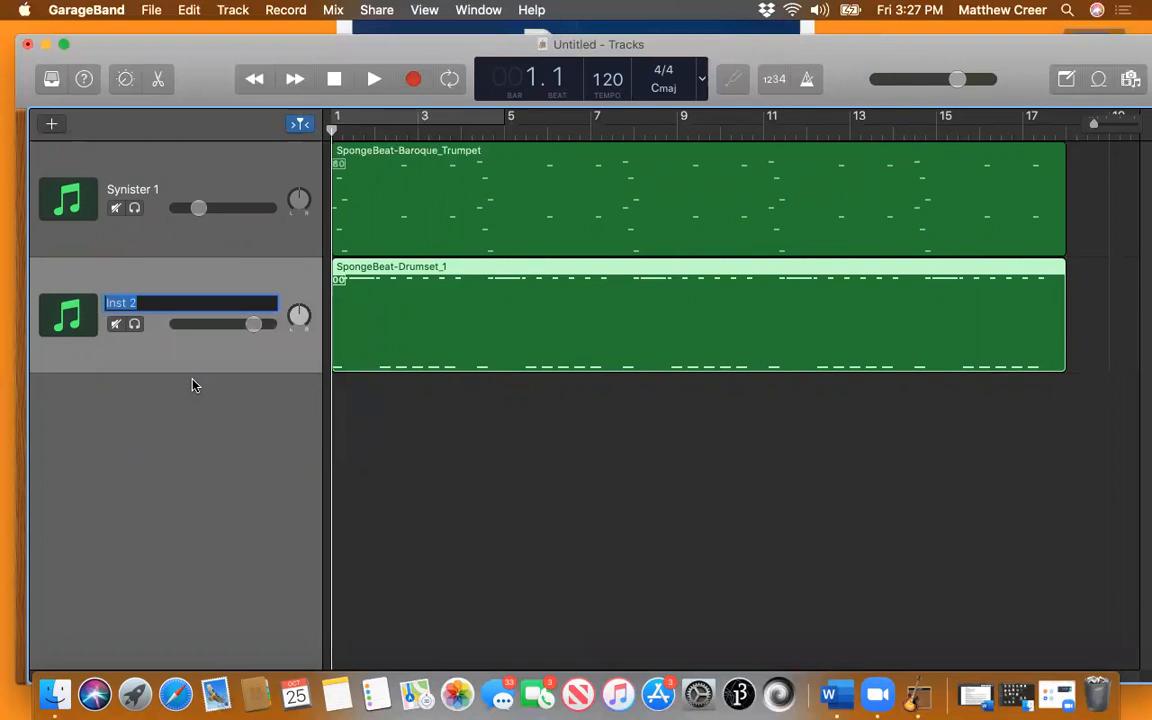
text(Drums)
key(Return)
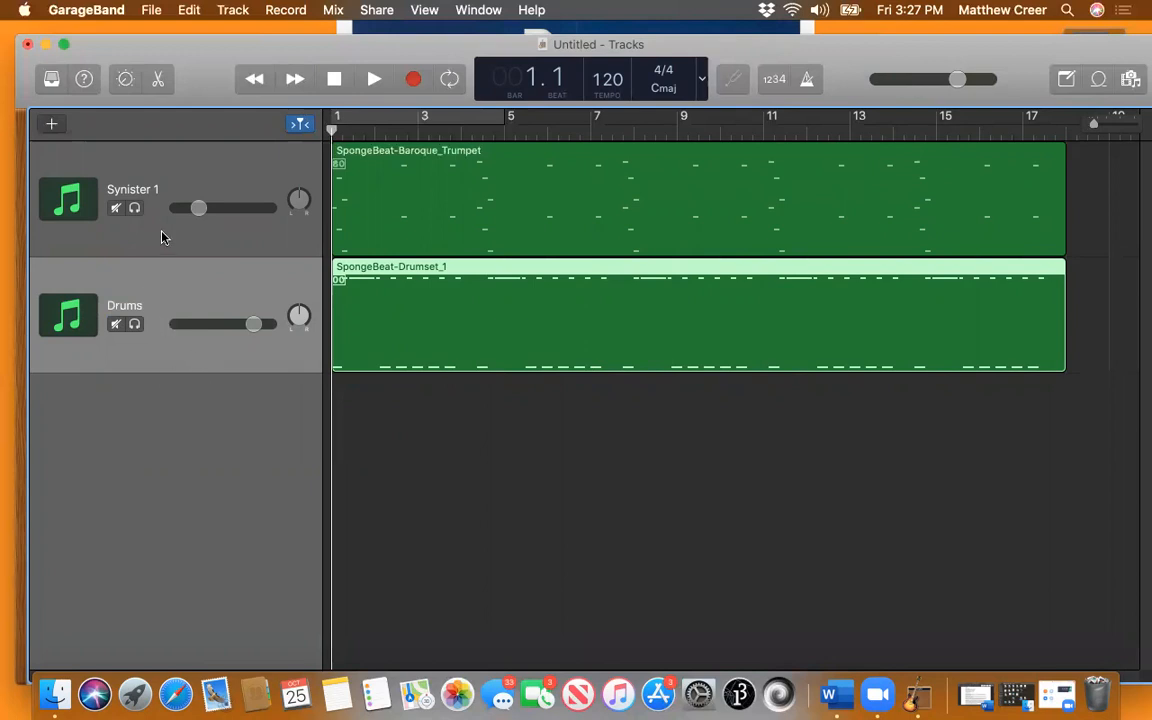
Open the synister plug-in of the Drums track and switch osc 1 to the noise waveform.
click(157, 79)
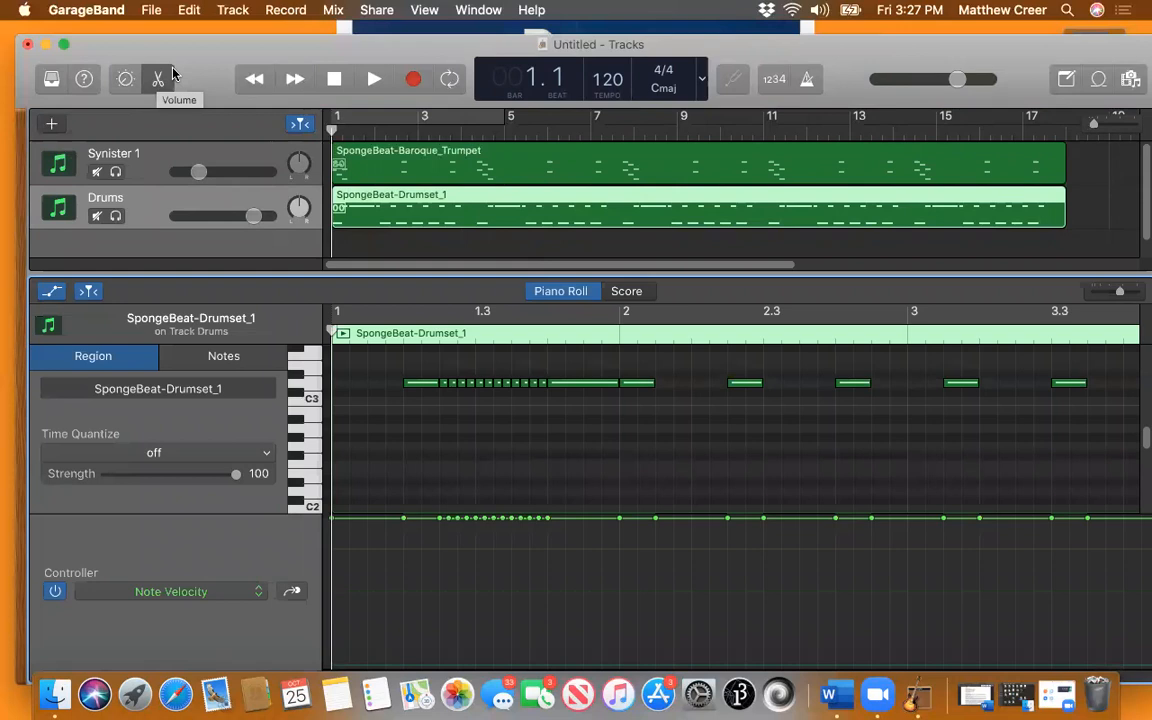
click(158, 79)
click(127, 79)
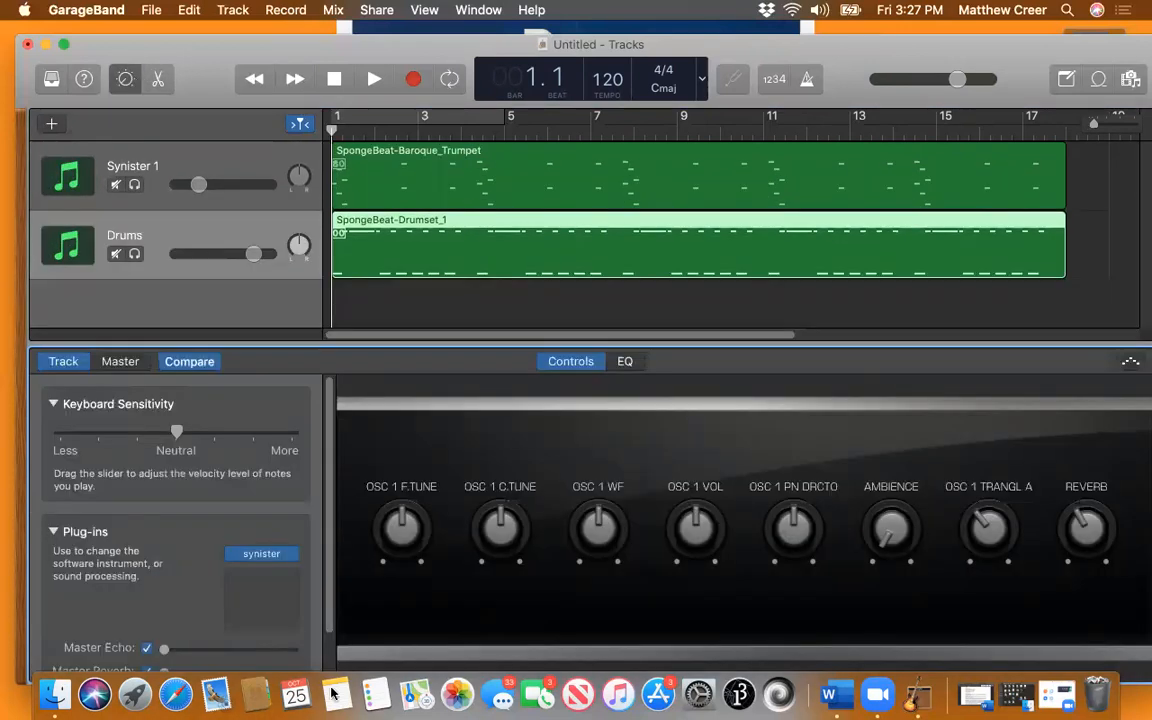
click(262, 553)
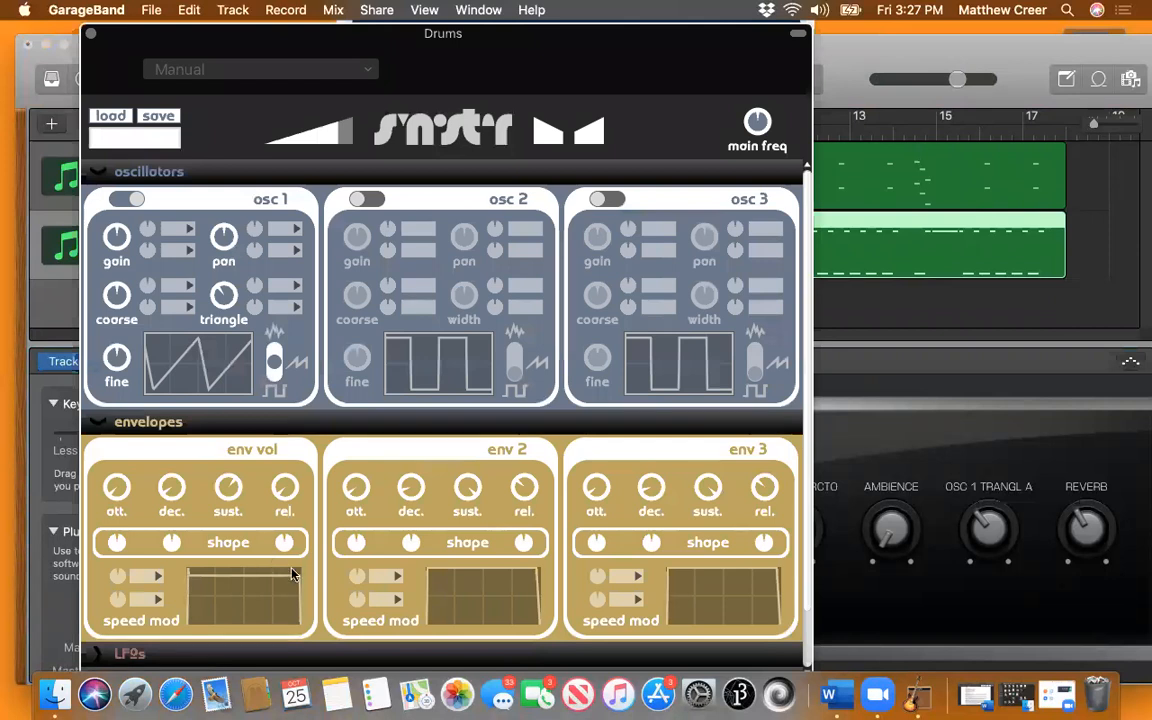
click(275, 355)
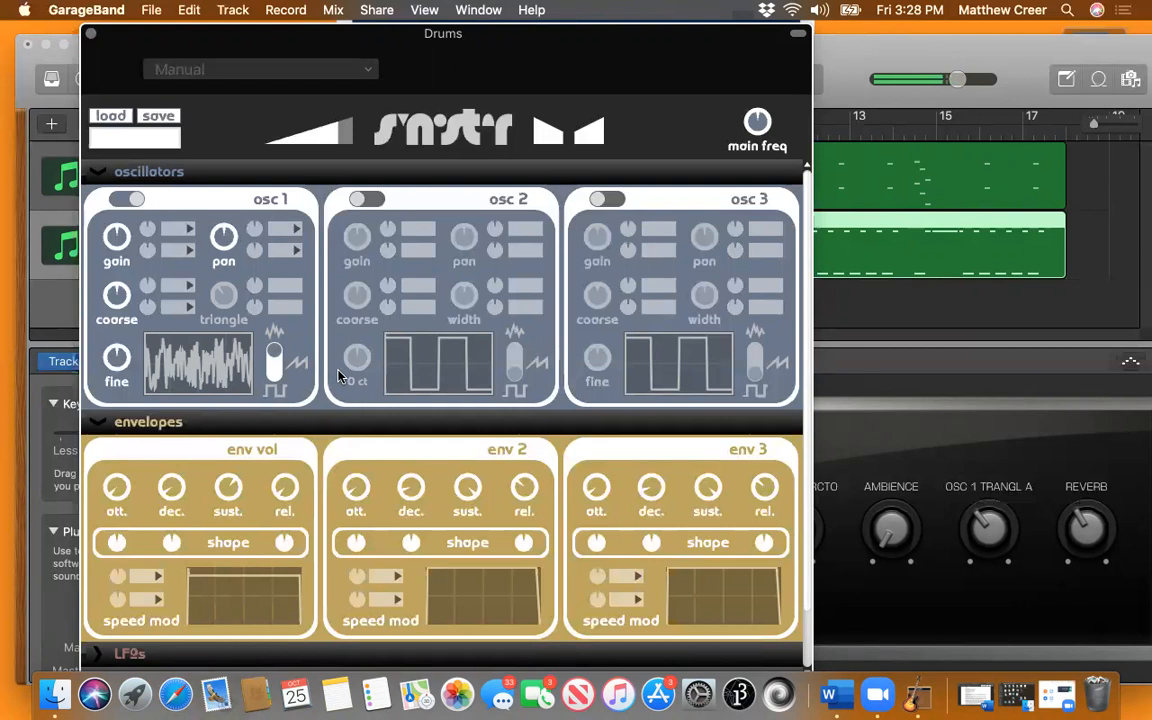
scroll(338, 376, down, 2)
scroll(338, 376, up, 2)
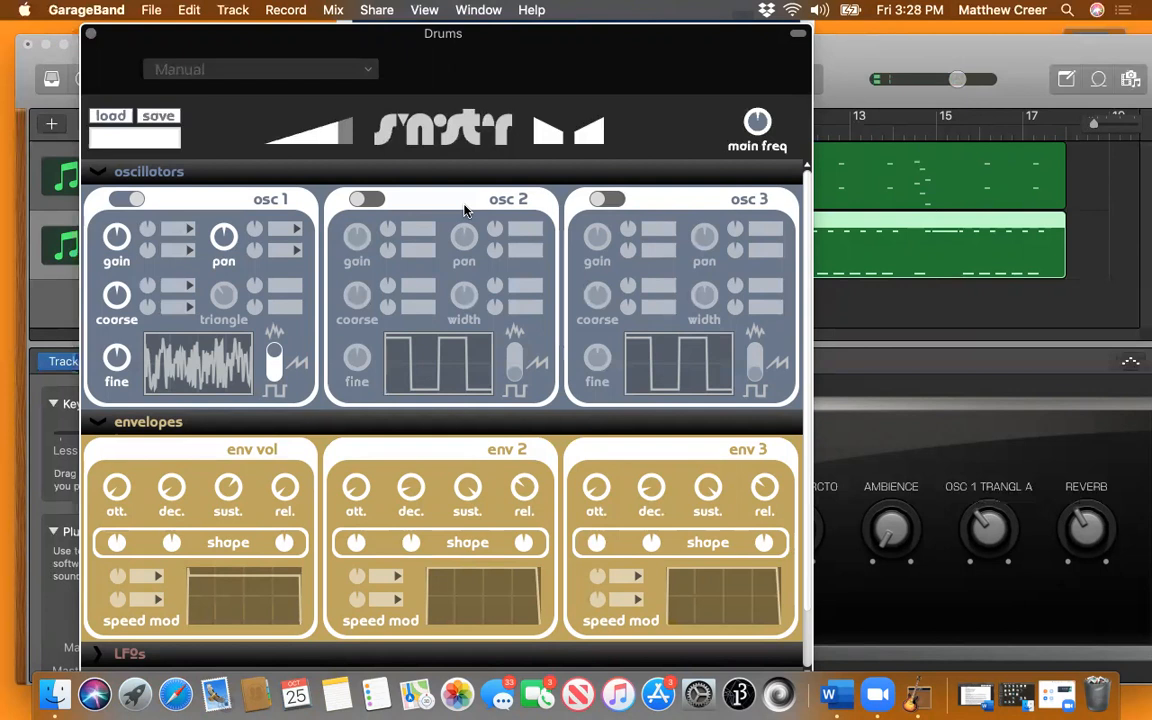
Expand the filters section and turn on filter 1 in lowpass mode with a lower LPcutoff and a higher resonance.
scroll(379, 392, down, 3)
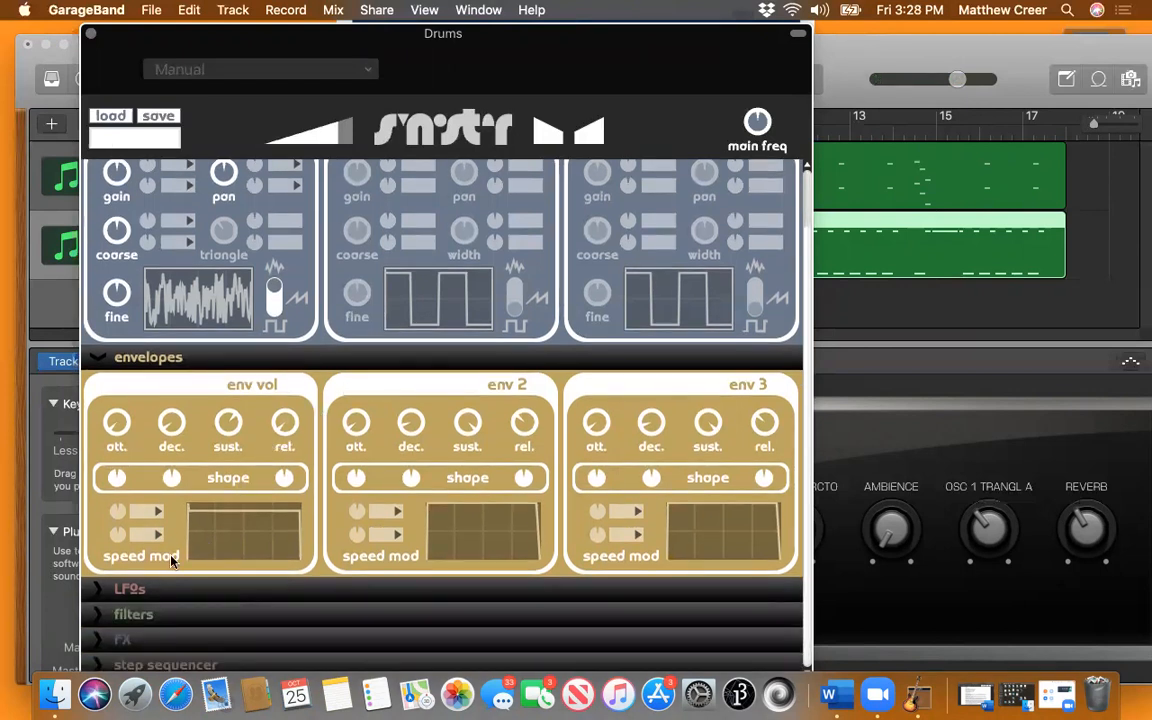
click(98, 616)
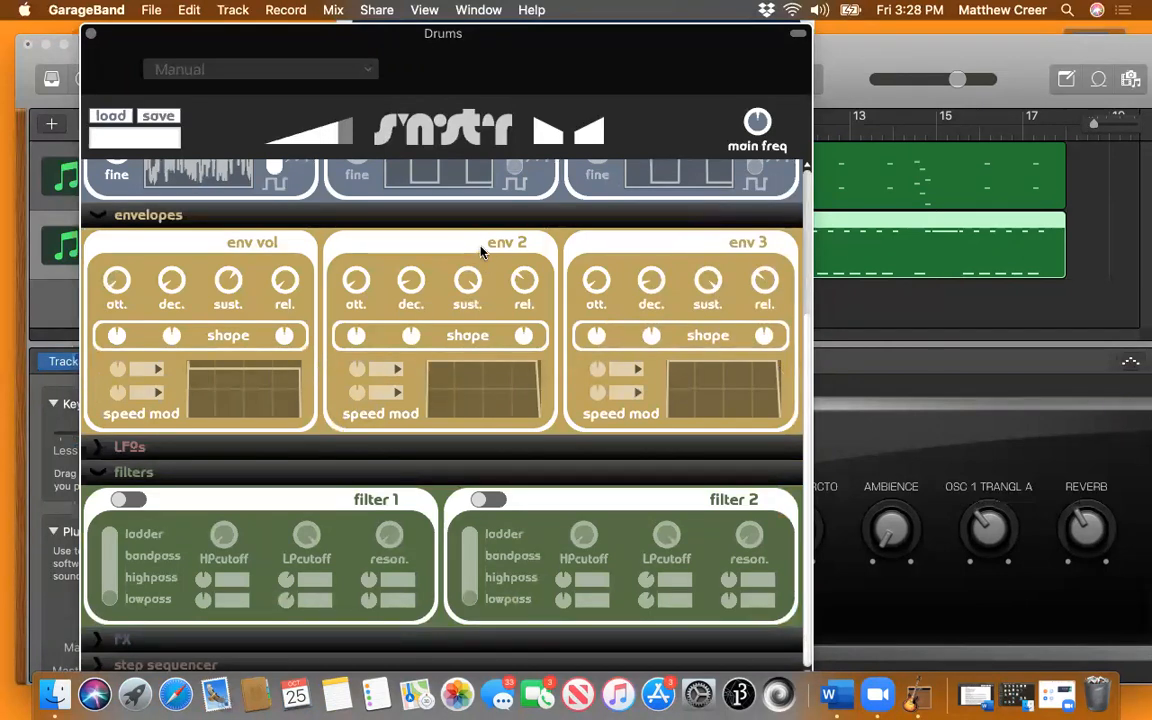
click(130, 500)
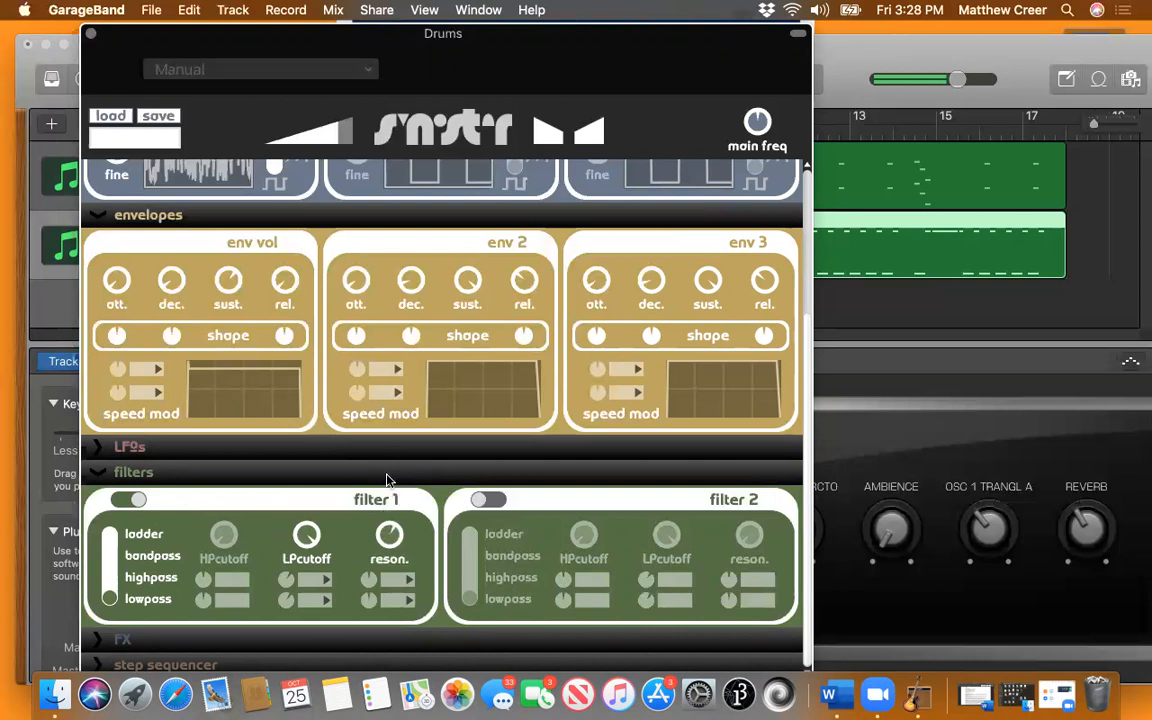
mouse_move(314, 540)
mouse_move(307, 537)
mouse_down()
mouse_move(307, 565)
mouse_move(311, 538)
mouse_up()
Modulate filter 1's LPcutoff with KeyBipolar (KB) at full amount and close the plug-in window.
click(330, 585)
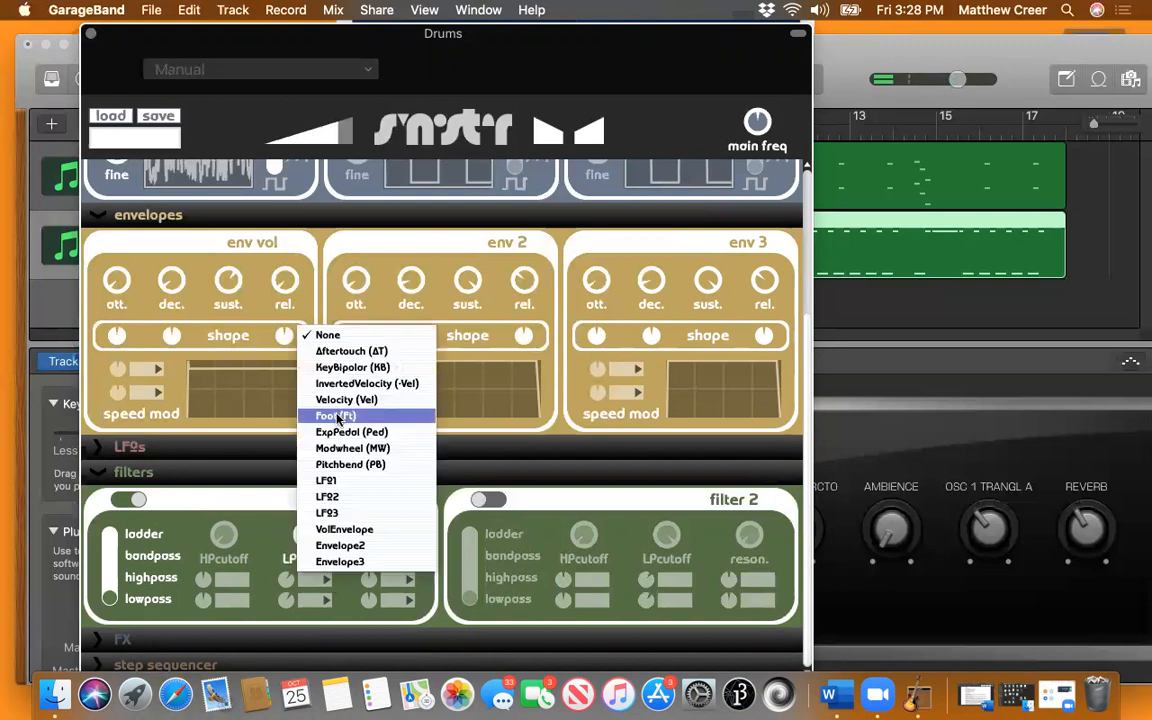
click(361, 368)
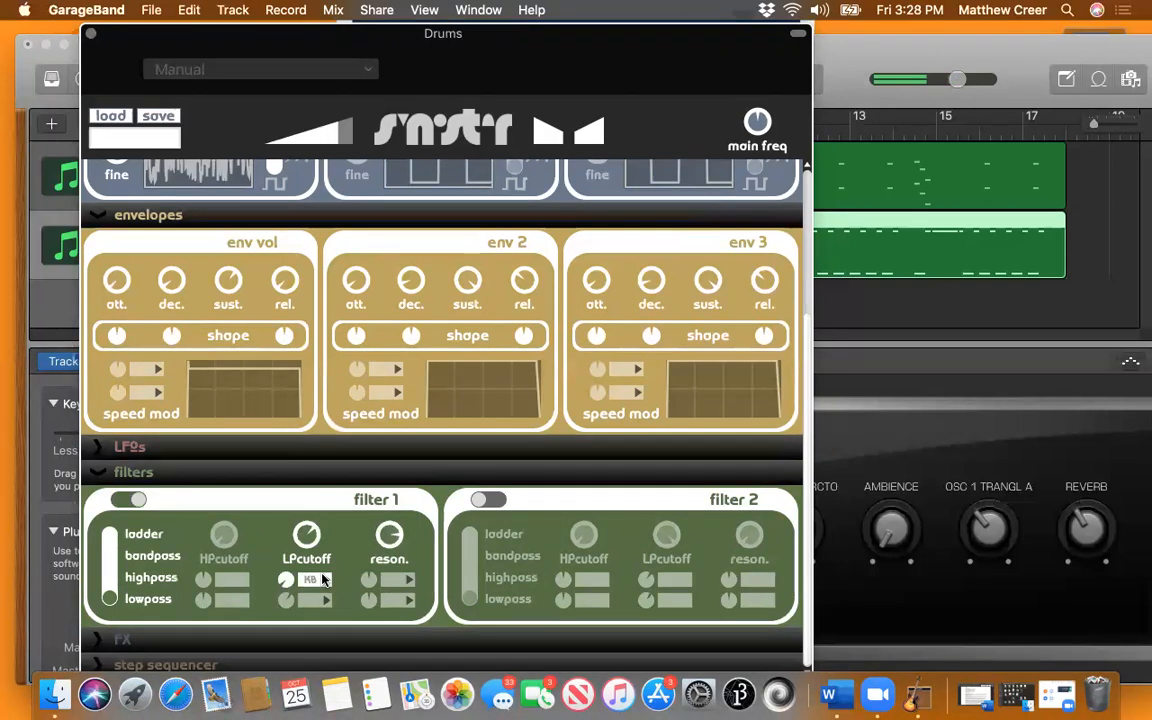
drag(287, 583, 320, 358)
click(90, 34)
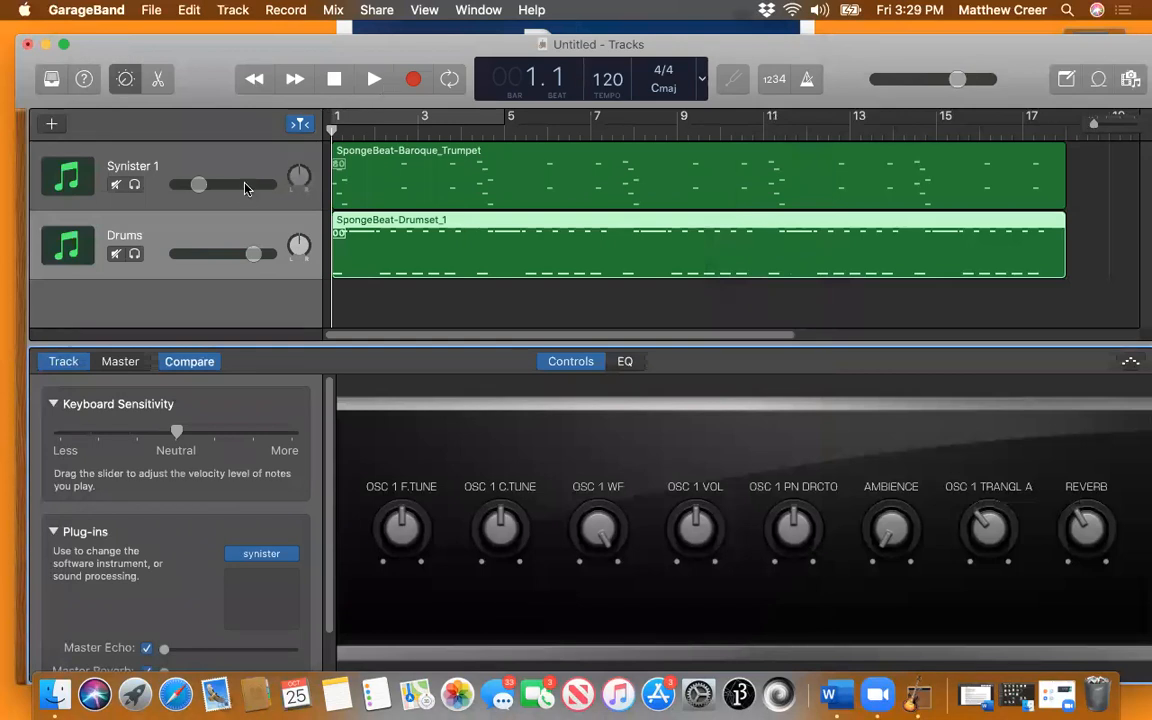
Hide the Smart Controls and play the project from the beginning to hear the noise drum sound, returning to bar 1 when done.
click(124, 80)
click(372, 80)
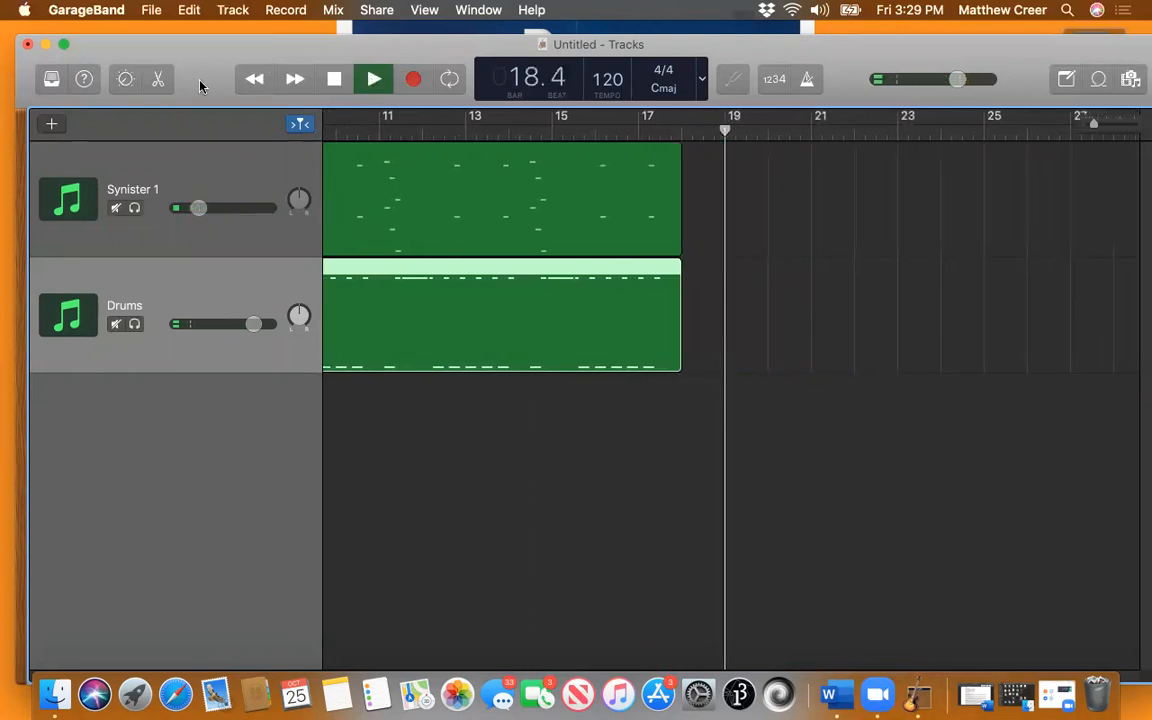
click(335, 80)
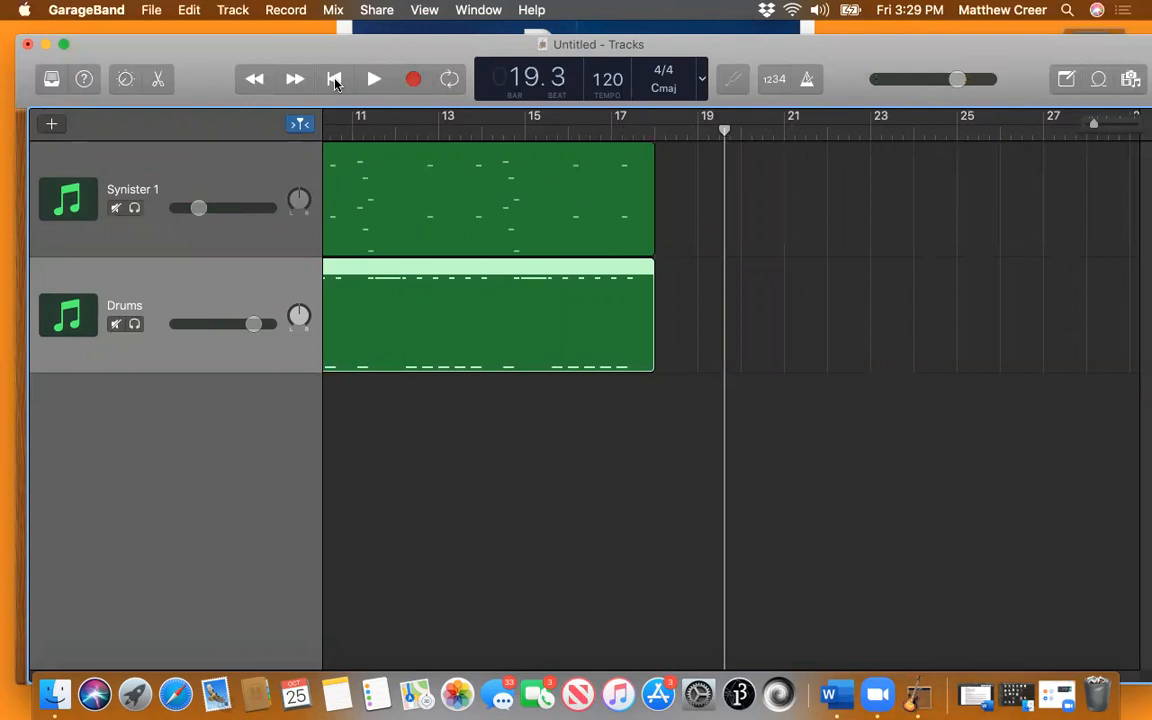
click(335, 80)
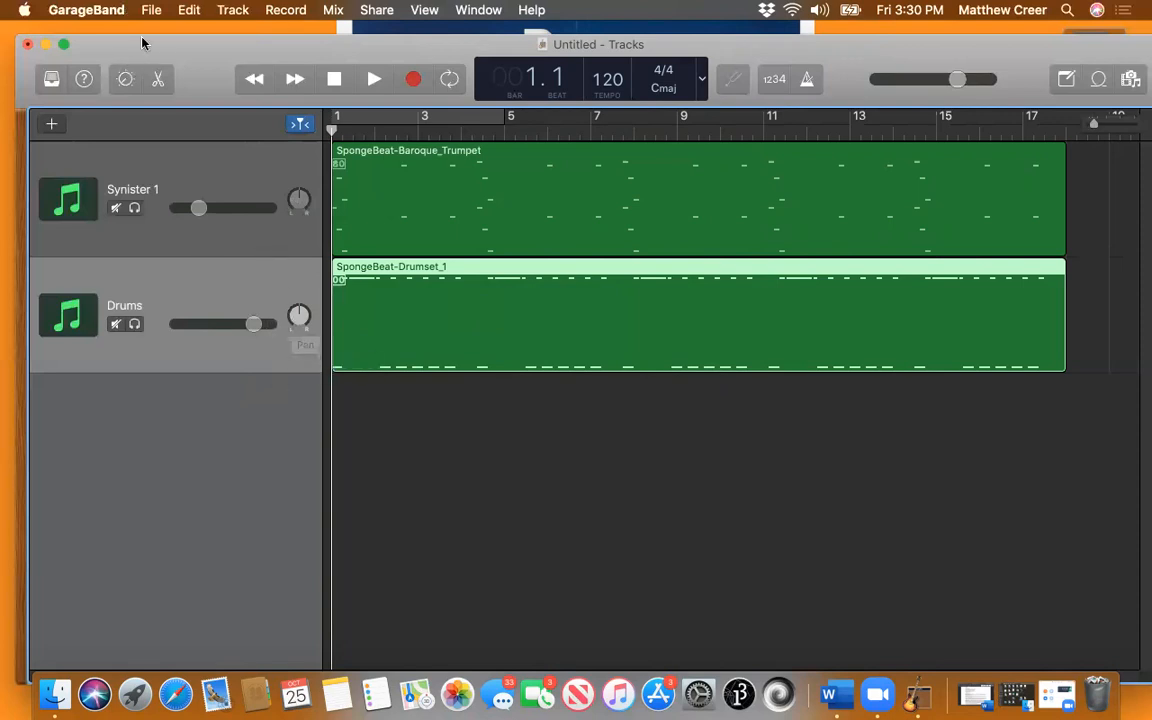
Review the oscillator, envelope and filter settings in the Drums track's synister plug-in, and close it and the Smart Controls.
click(157, 79)
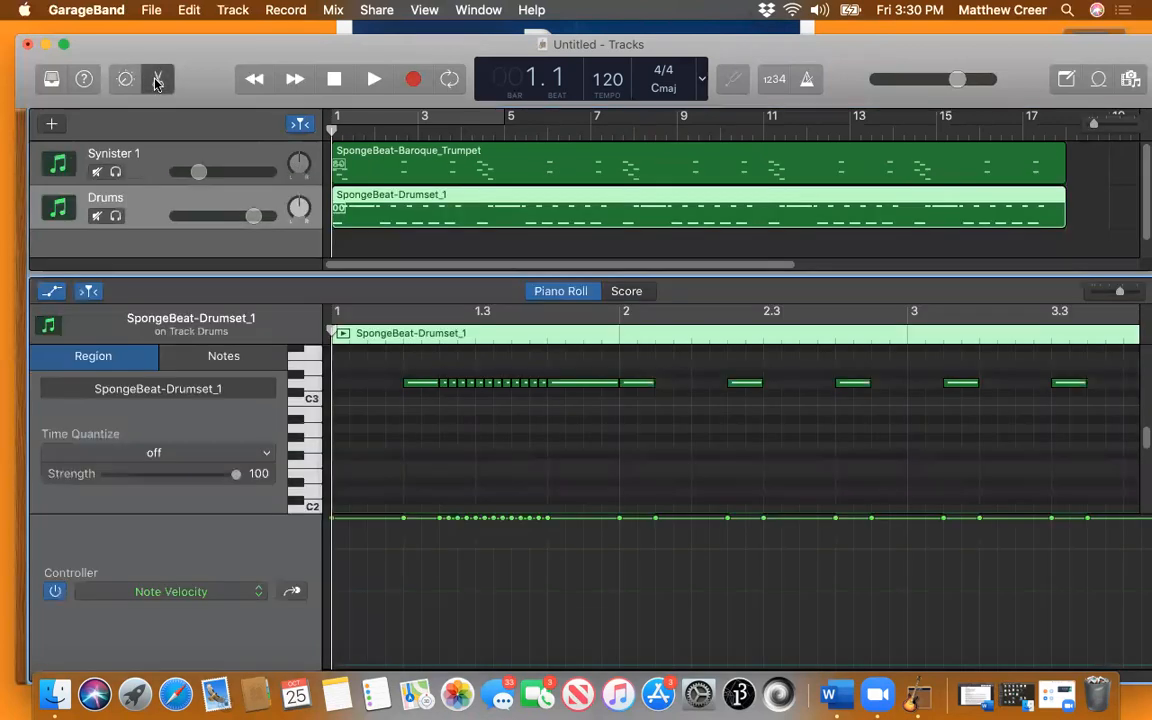
click(157, 79)
click(125, 79)
click(260, 552)
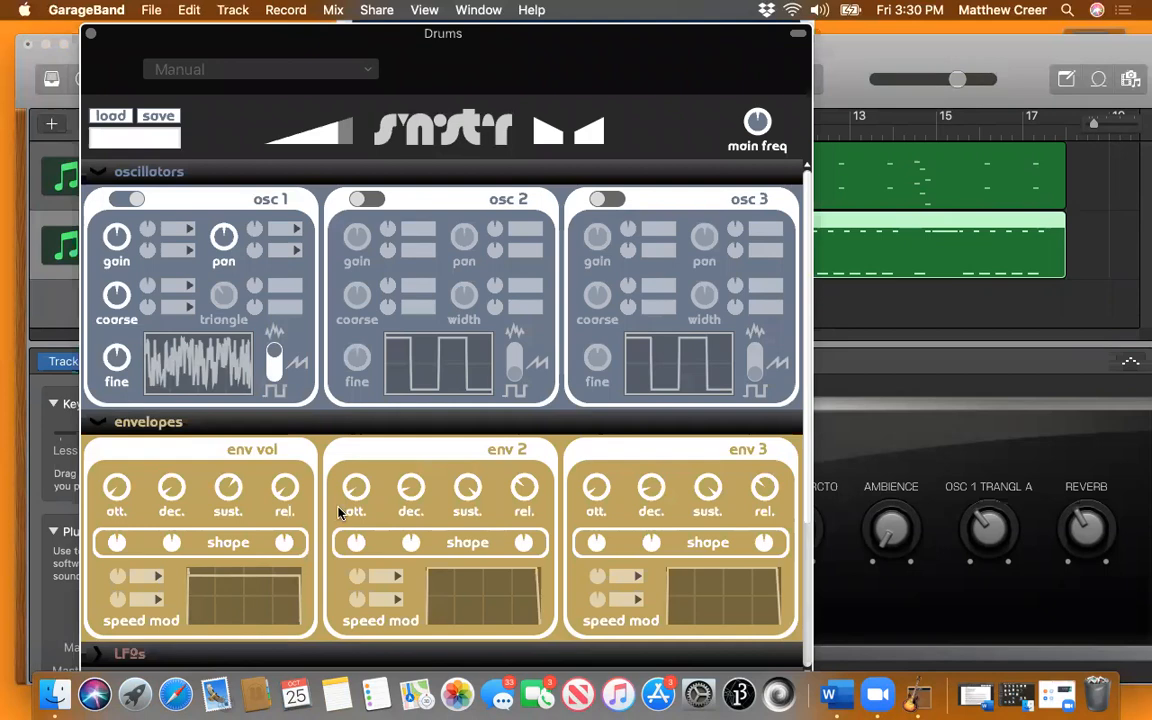
scroll(338, 401, down, 5)
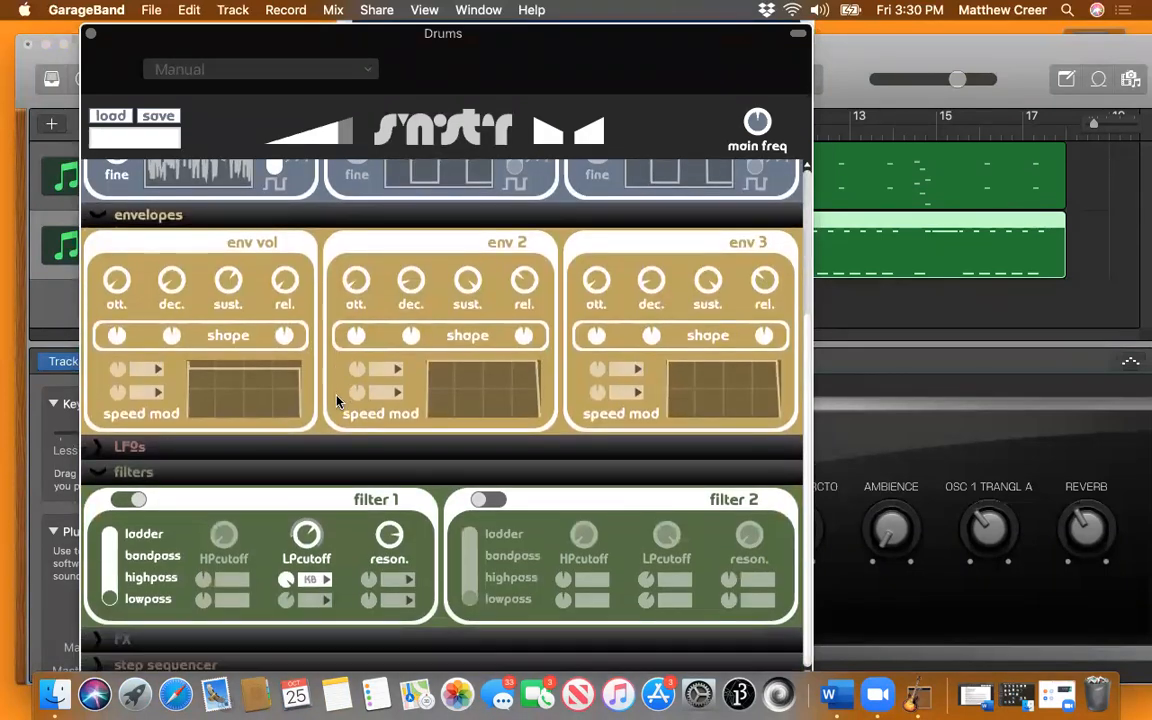
scroll(403, 335, up, 5)
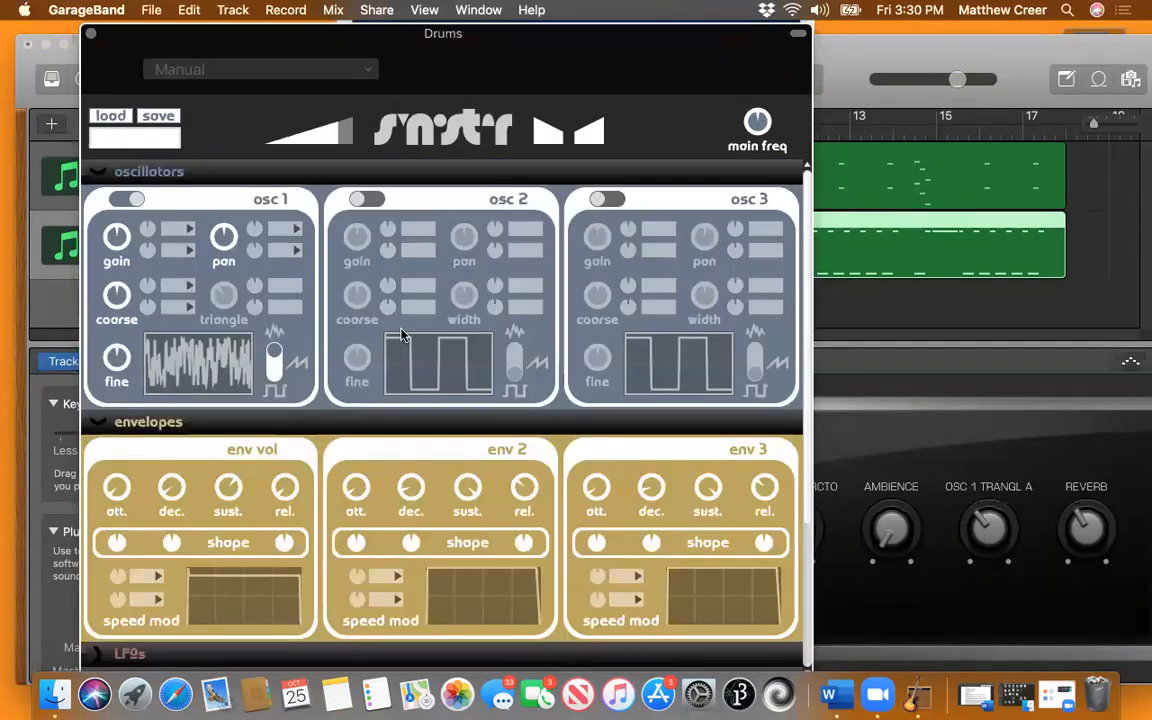
click(90, 34)
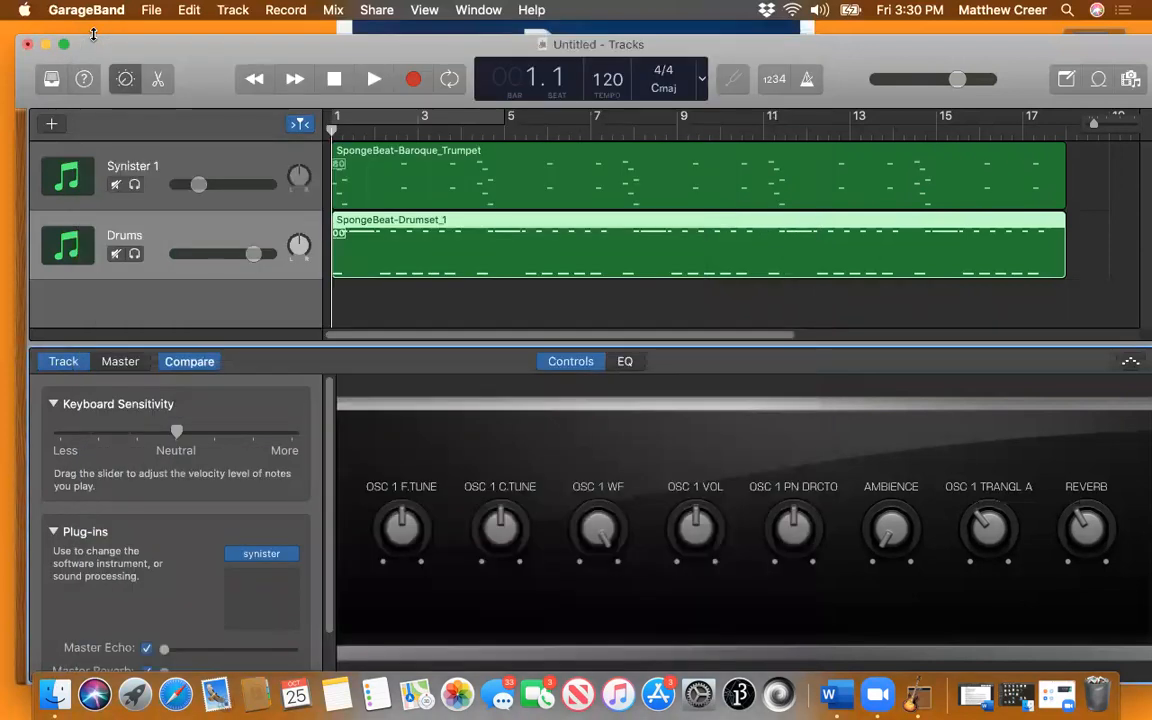
click(120, 81)
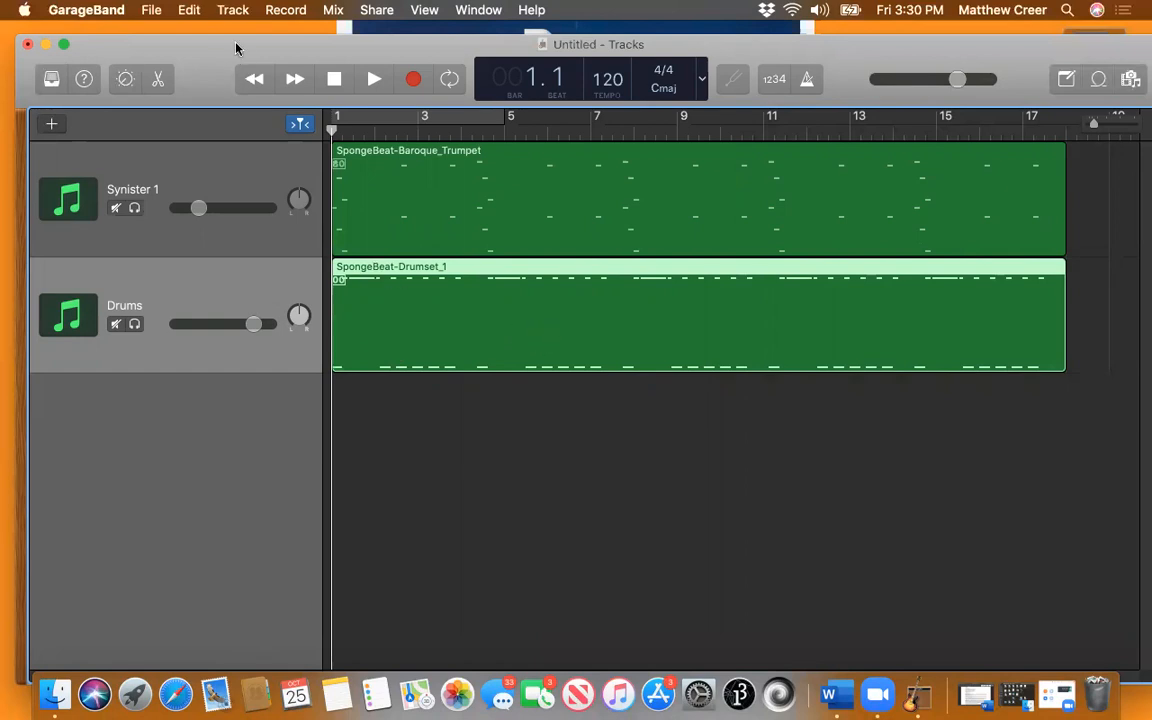
drag(206, 44, 207, 48)
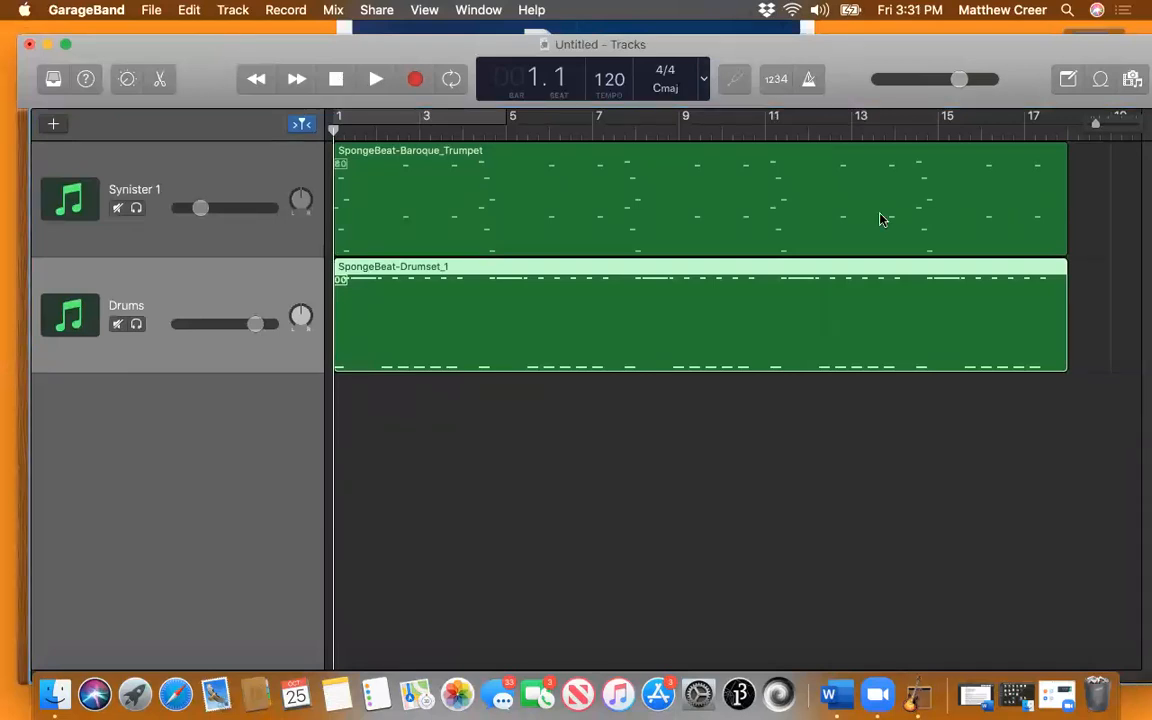
click(880, 374)
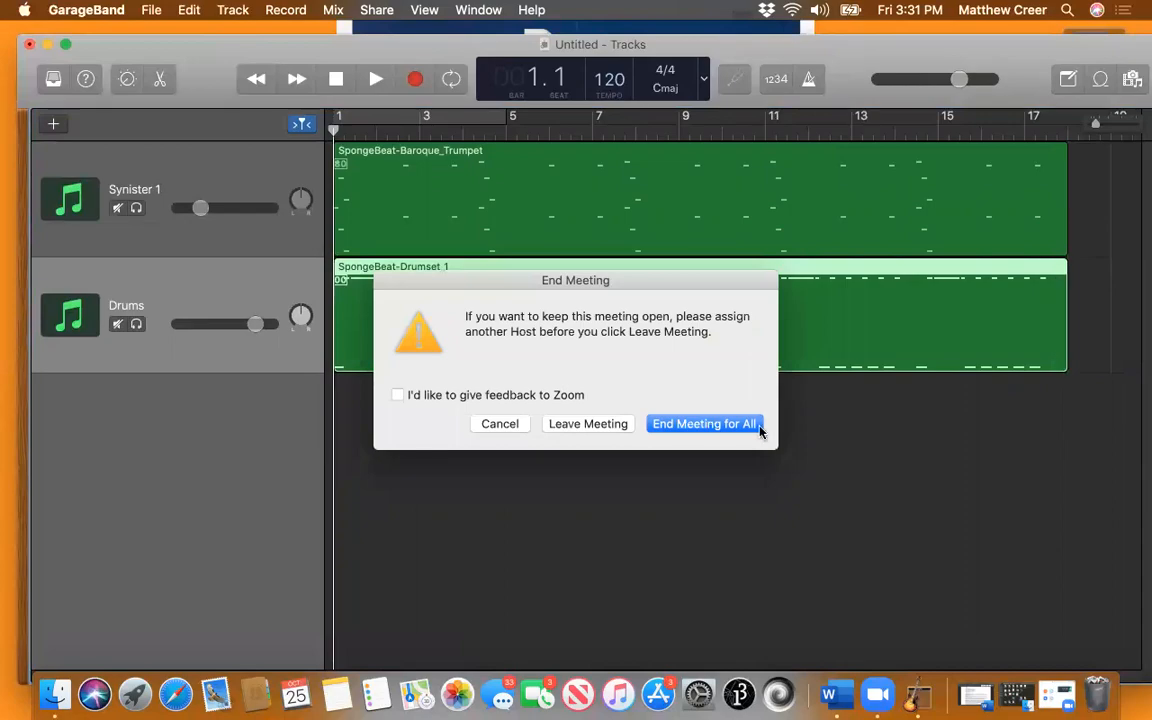